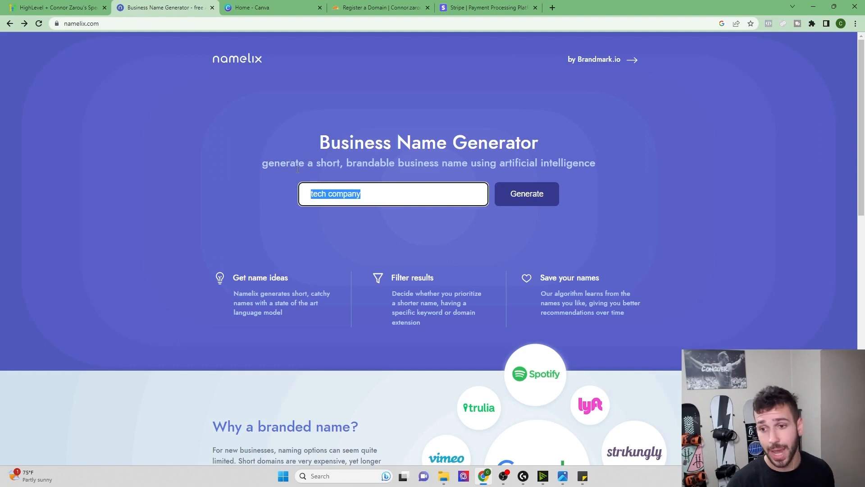
- Start a business name generation for "tech company" with the Auto name style and Medium randomness
left_click(375, 193)
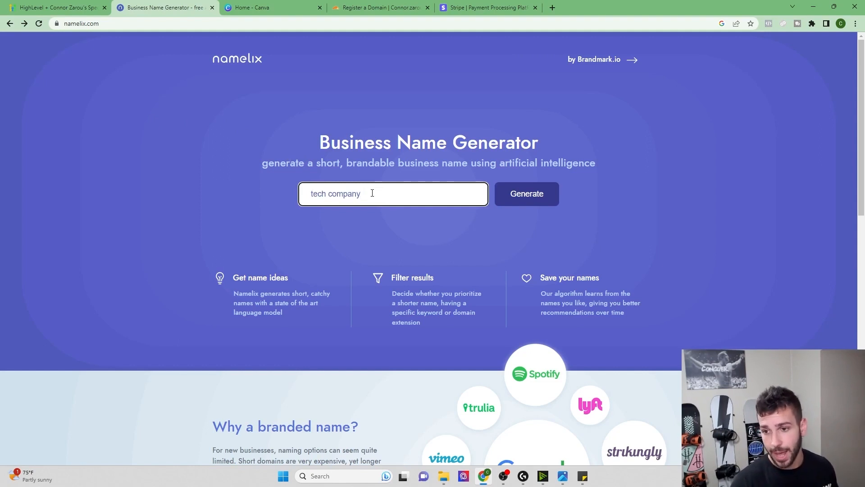
triple_click(369, 194)
left_click(369, 195)
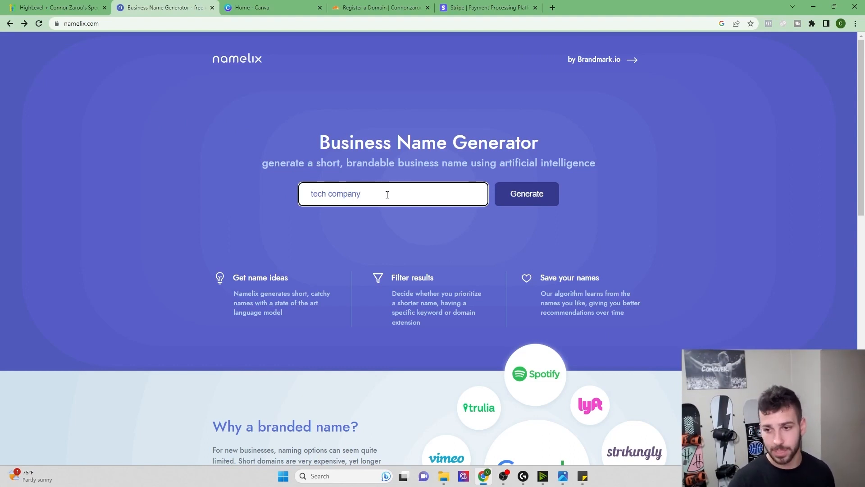
left_click(524, 195)
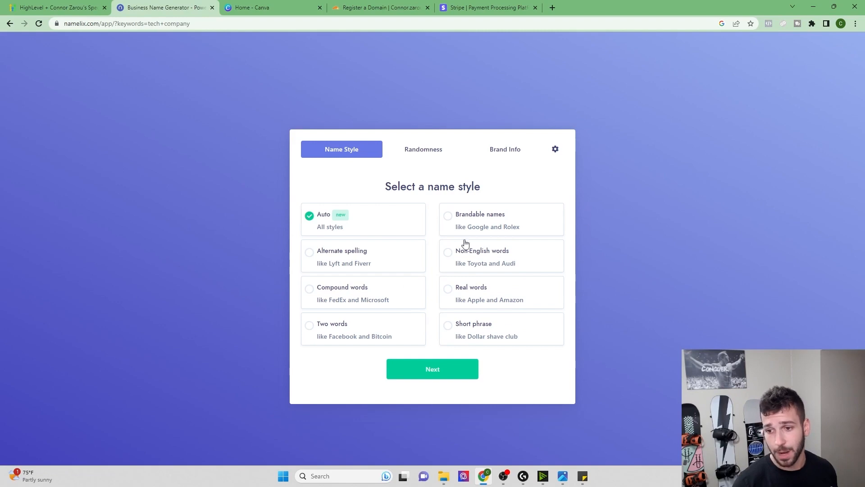
left_click(433, 369)
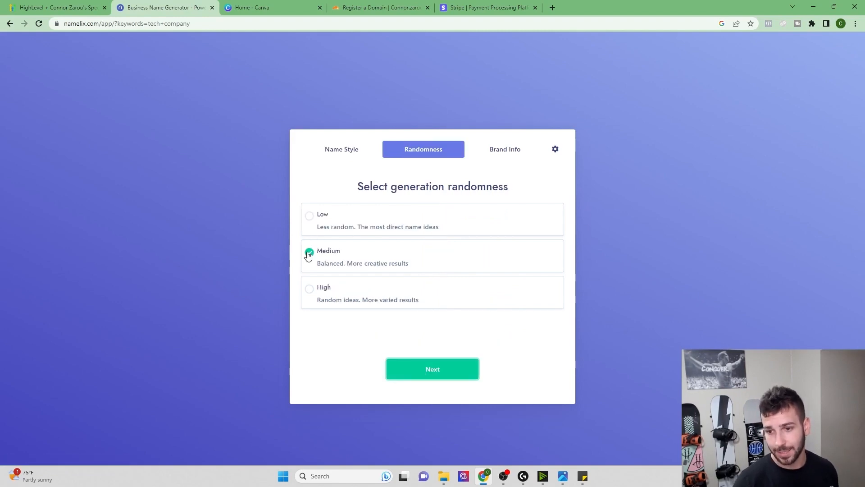
left_click(430, 372)
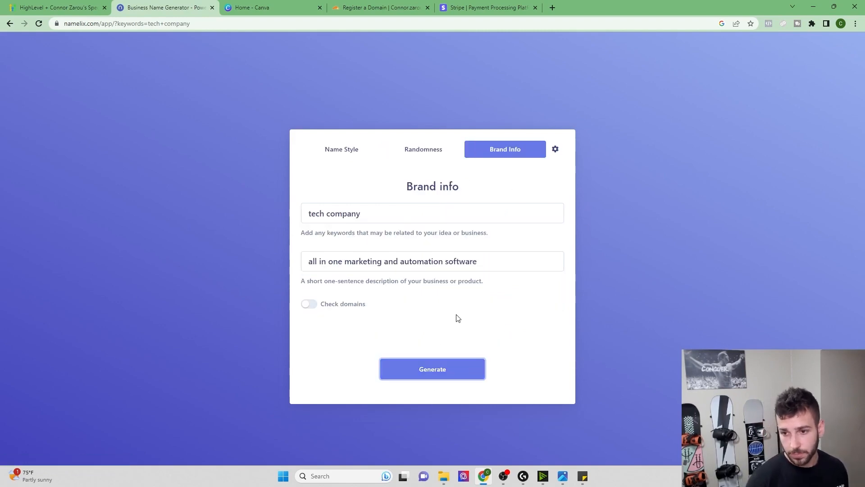
- Generate names using the brand description "all in one marketing and automation software", leaving the domain check off
left_click_drag(502, 260, 304, 258)
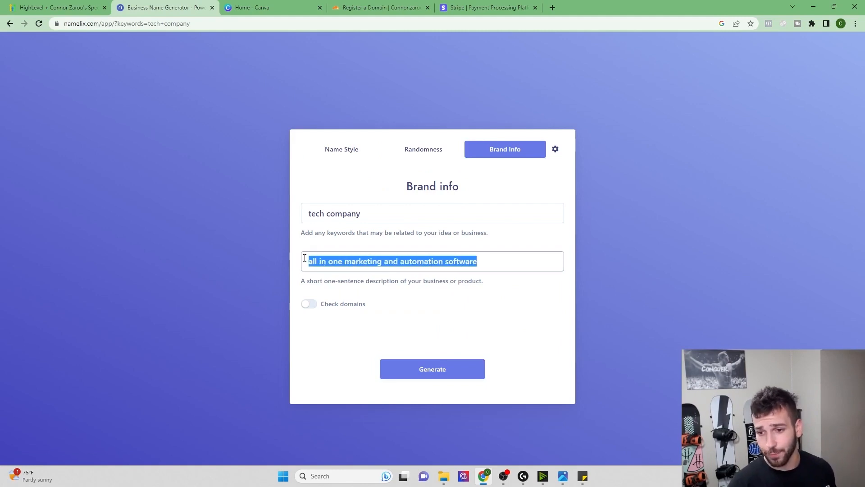
left_click(493, 269)
left_click_drag(493, 268, 309, 259)
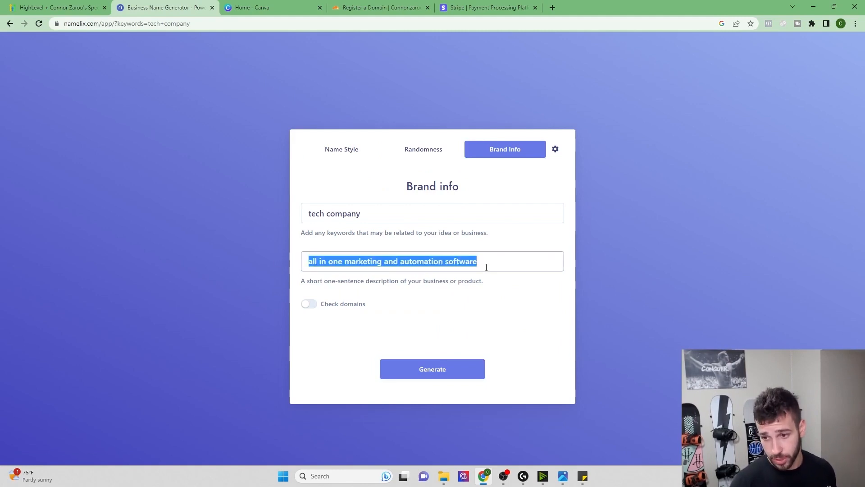
left_click(487, 265)
left_click_drag(487, 265, 297, 261)
left_click_drag(507, 265, 306, 257)
left_click(535, 260)
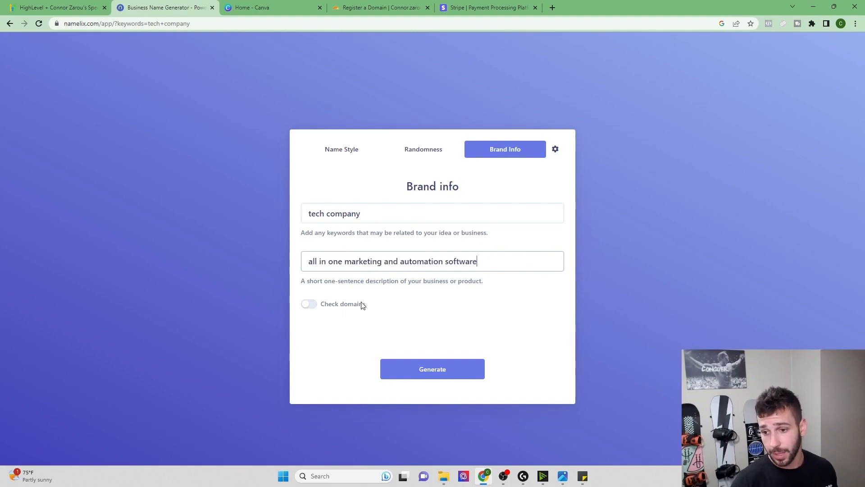
left_click(440, 370)
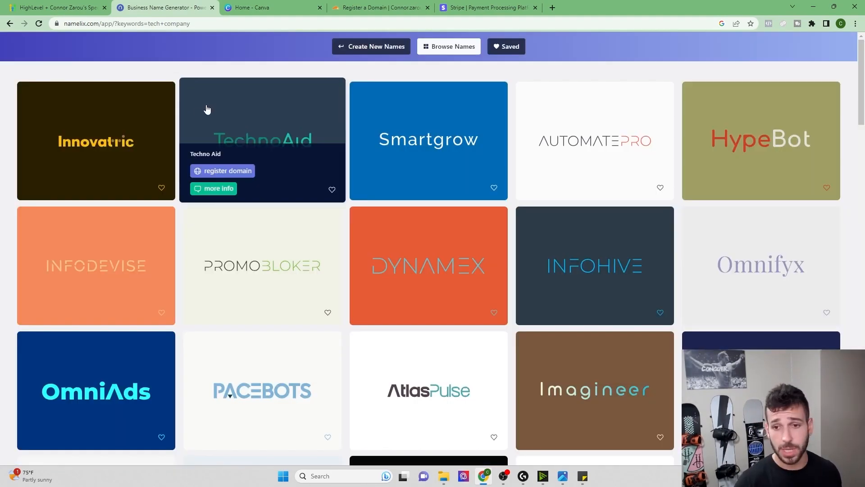
- Browse the generated business names and logo ideas for a suitable brand name
scroll(207, 131, "down", 5)
scroll(397, 215, "down", 3)
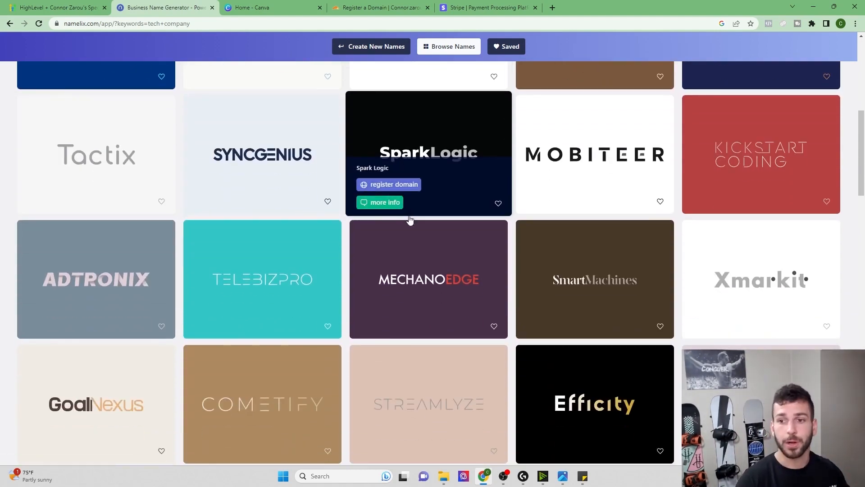
scroll(409, 220, "down", 1)
scroll(420, 246, "up", 5)
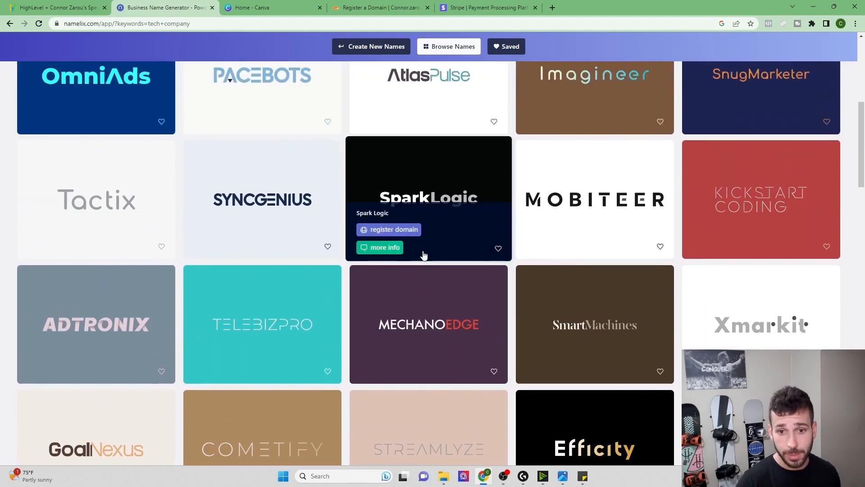
scroll(419, 225, "up", 3)
scroll(435, 251, "down", 6)
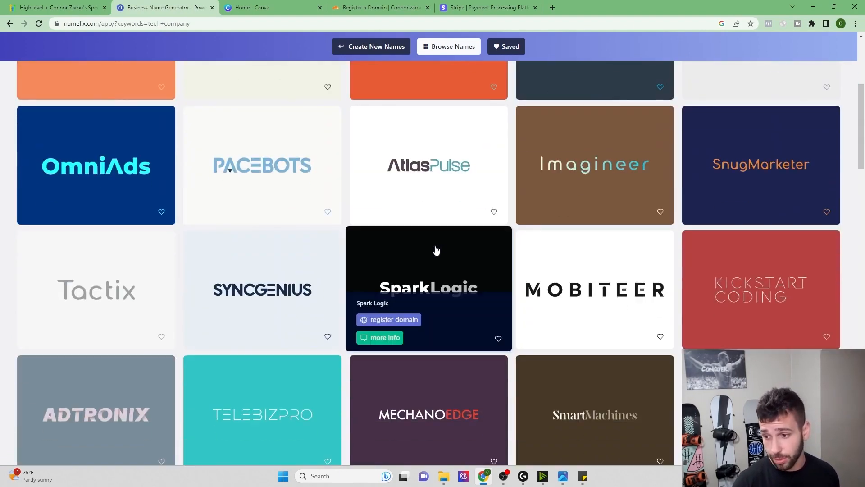
scroll(448, 245, "down", 2)
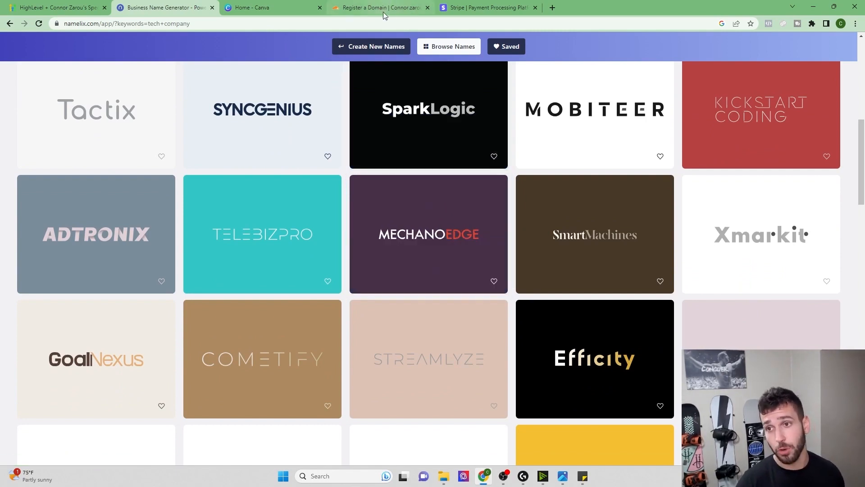
- Switch to Cloudflare's domain registration page and search for mechanoedge.com, a name picked from the generated ideas
left_click_drag(391, 3, 262, 4)
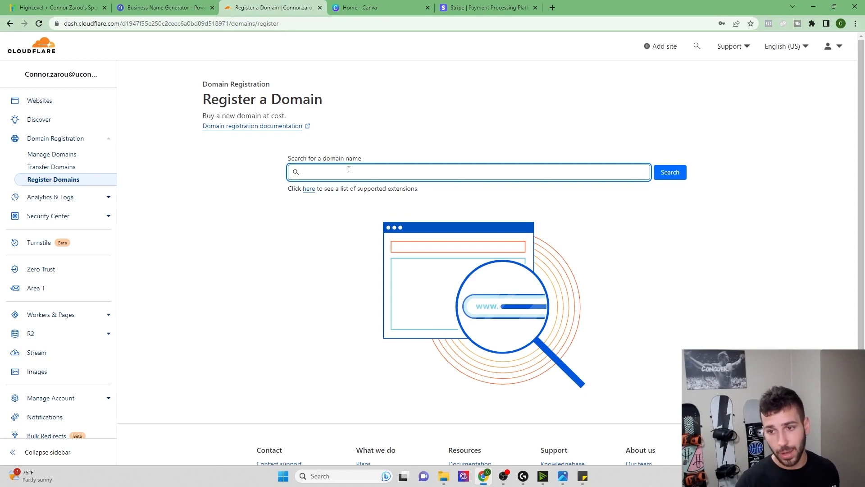
left_click(164, 8)
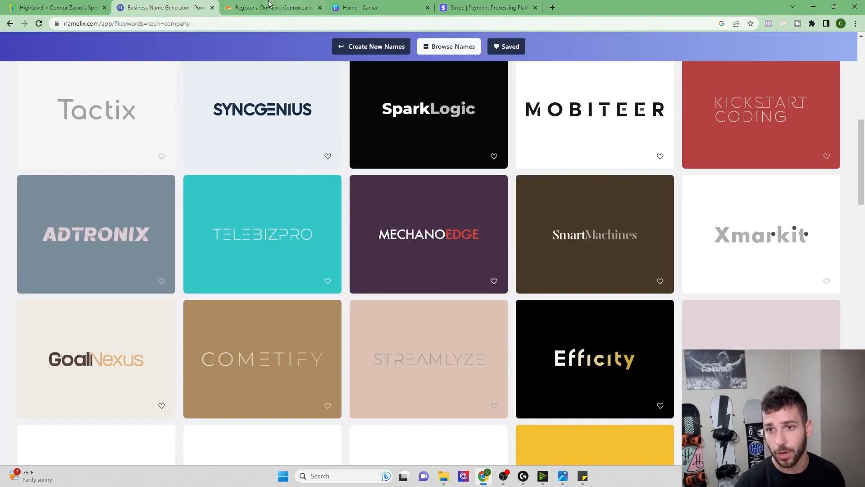
key("ctrl+Tab")
type("mech")
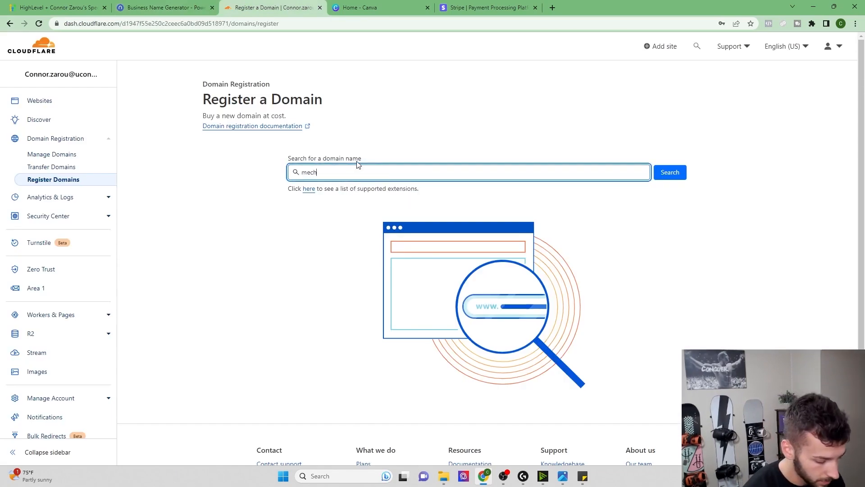
type("anoedge")
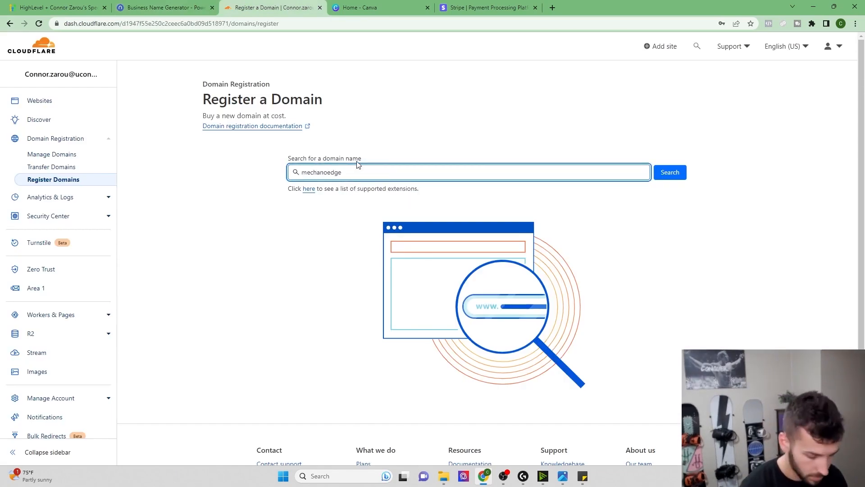
type(".com")
key("Return")
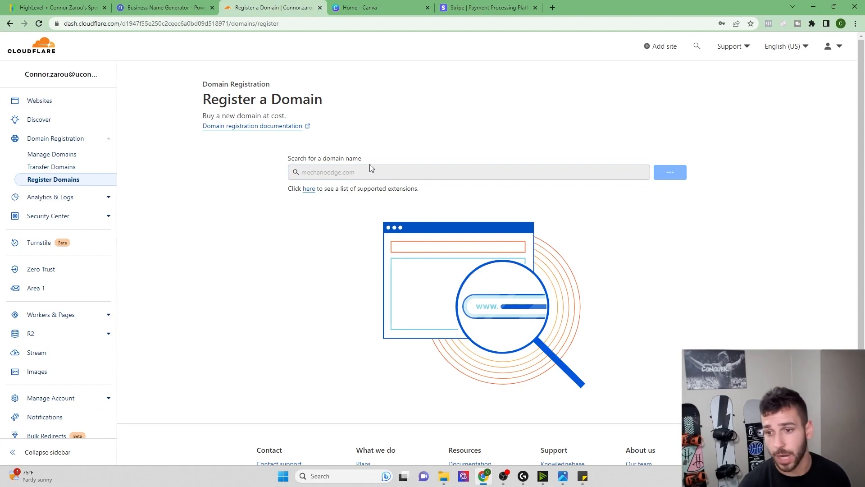
left_click_drag(322, 256, 379, 268)
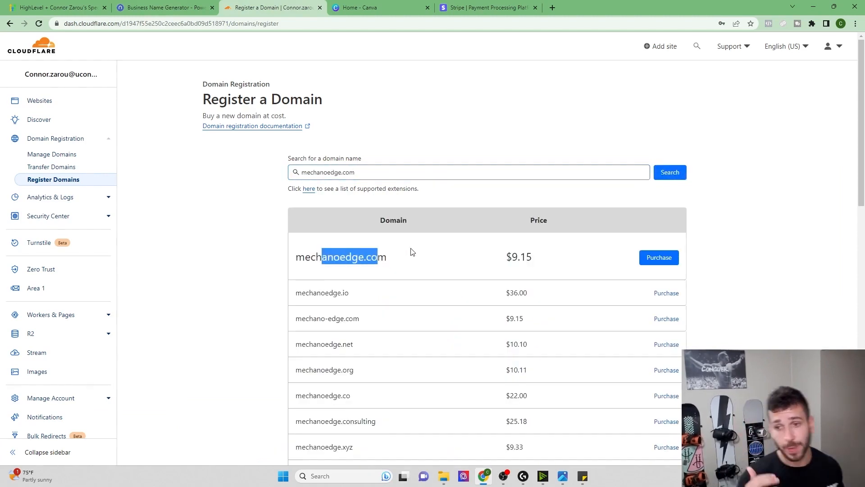
- Try variations of the domain name in the search field, including mechano-edge.com, ending with mechanoedgesystems.com
left_click(328, 173)
type("-")
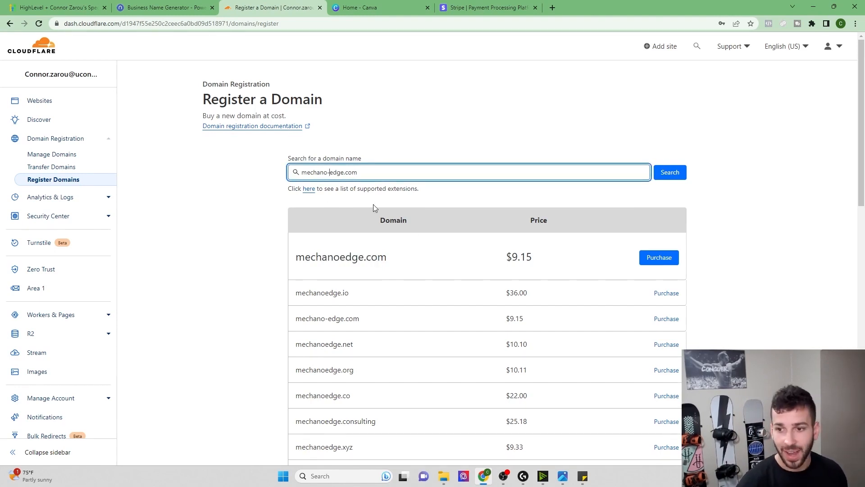
key("BackSpace")
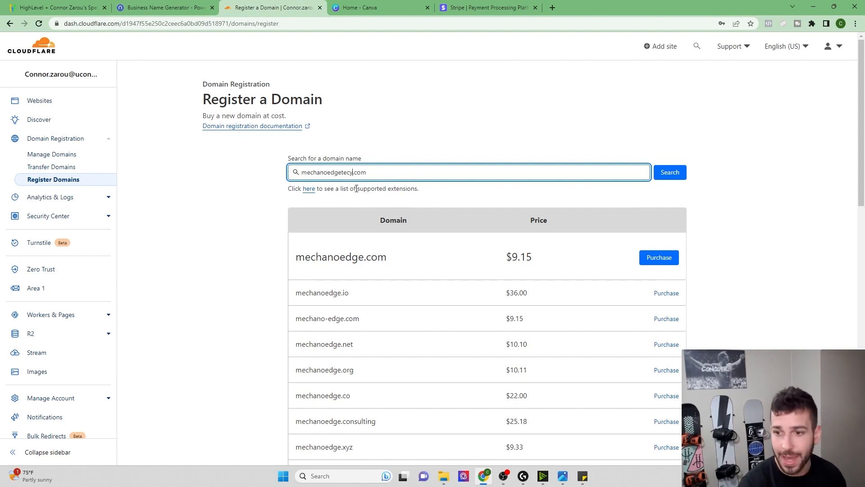
type("tech")
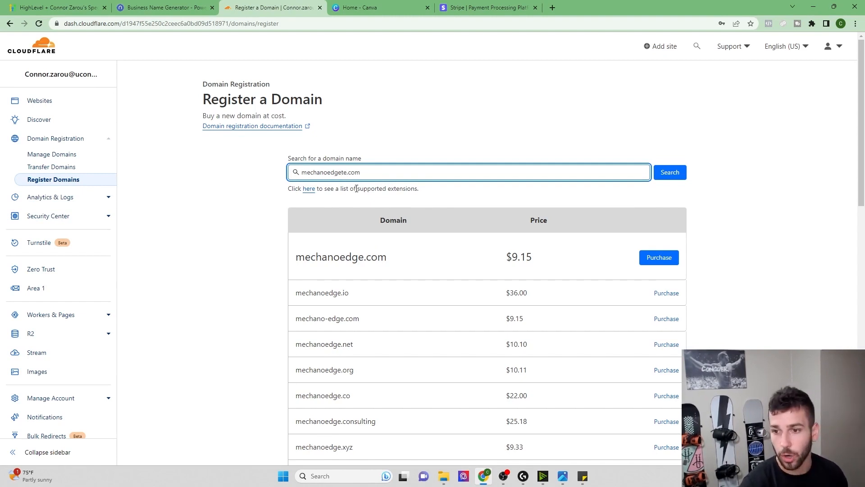
type("systems")
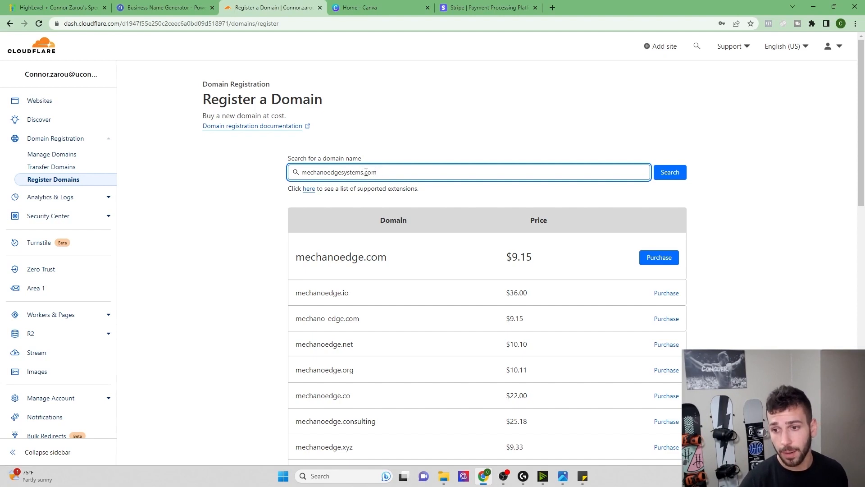
- Compare the .com domain with the alternative extensions offered in the results, such as .io, .net and .co
left_click_drag(303, 257, 408, 256)
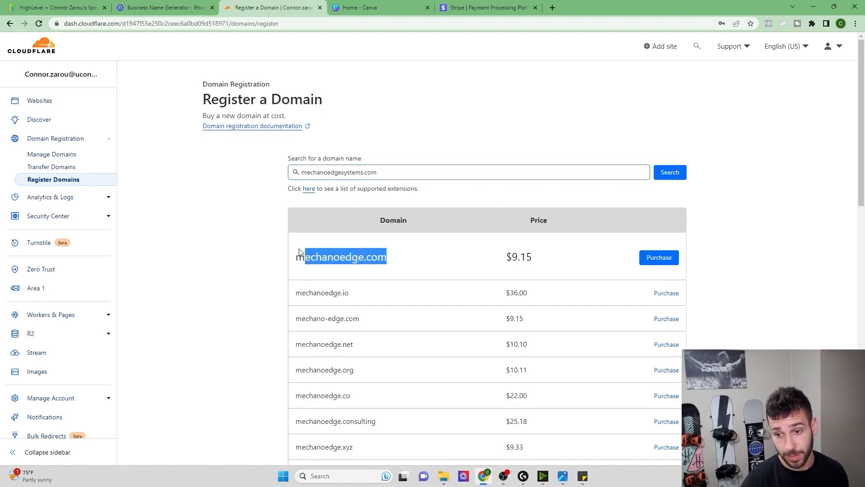
left_click_drag(299, 253, 436, 266)
left_click(373, 256)
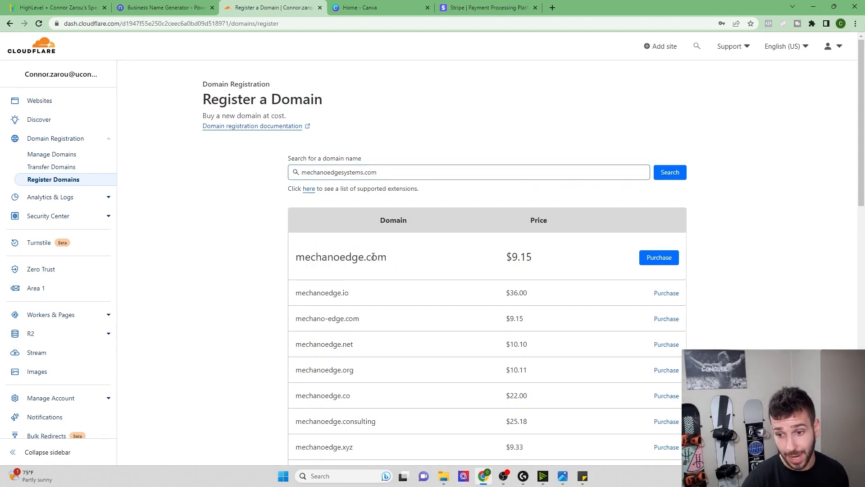
double_click(345, 294)
left_click(360, 296)
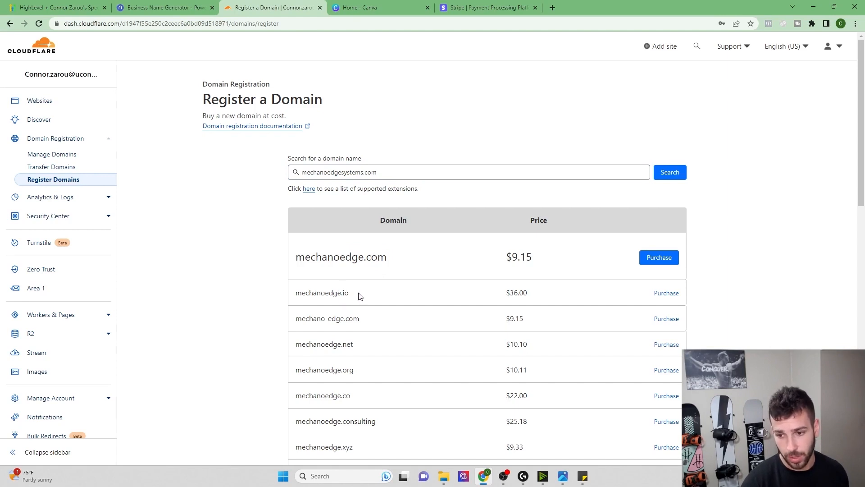
double_click(341, 344)
scroll(365, 347, "down", 1)
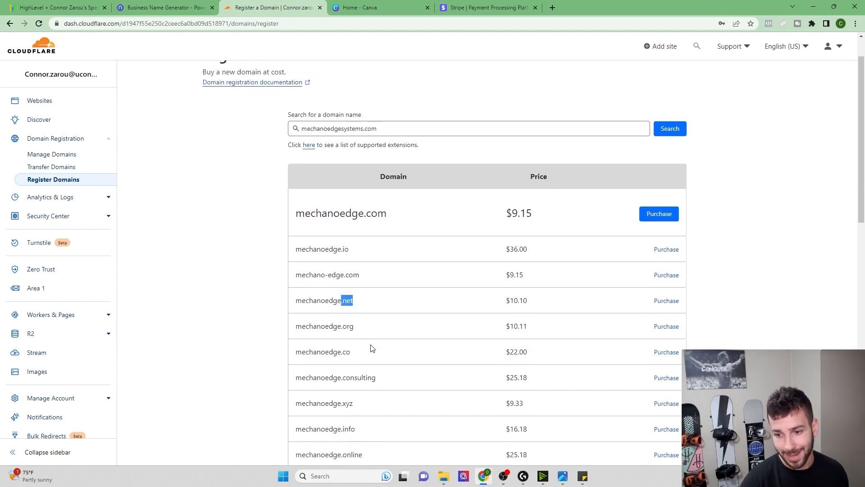
double_click(357, 352)
scroll(394, 347, "down", 2)
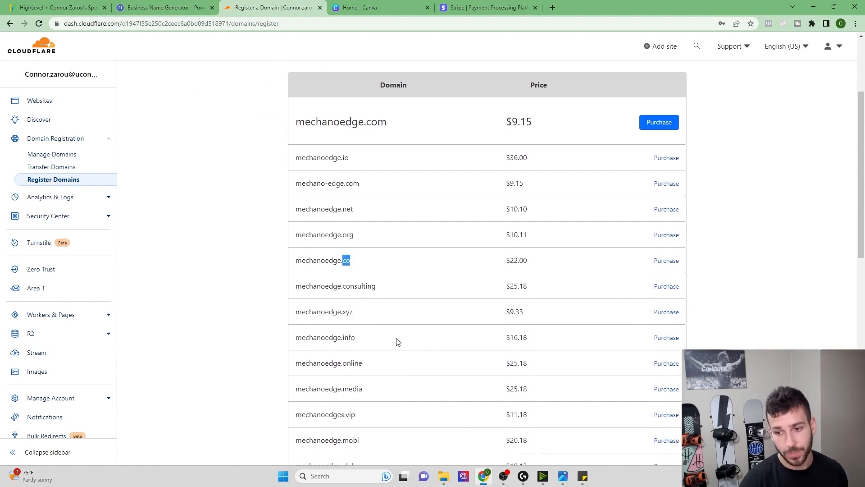
scroll(399, 338, "up", 3)
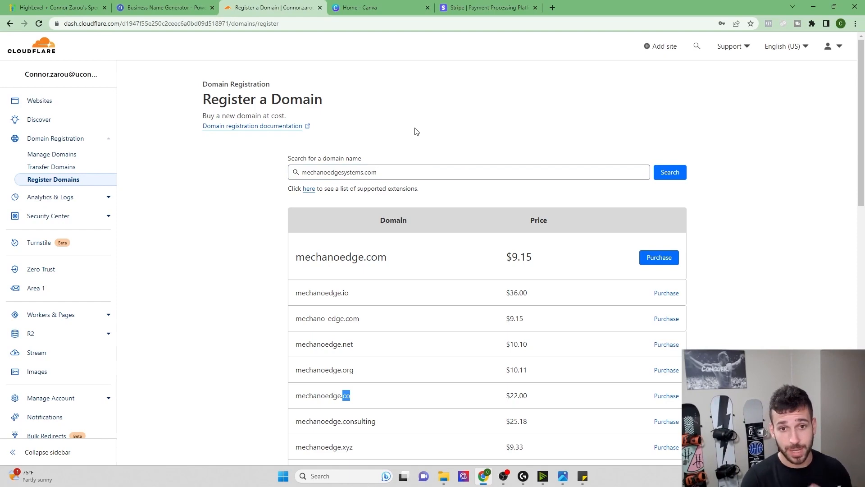
- Switch to Canva, glancing back at the generated logo ideas, and search the templates for "tech logo"
left_click(362, 6)
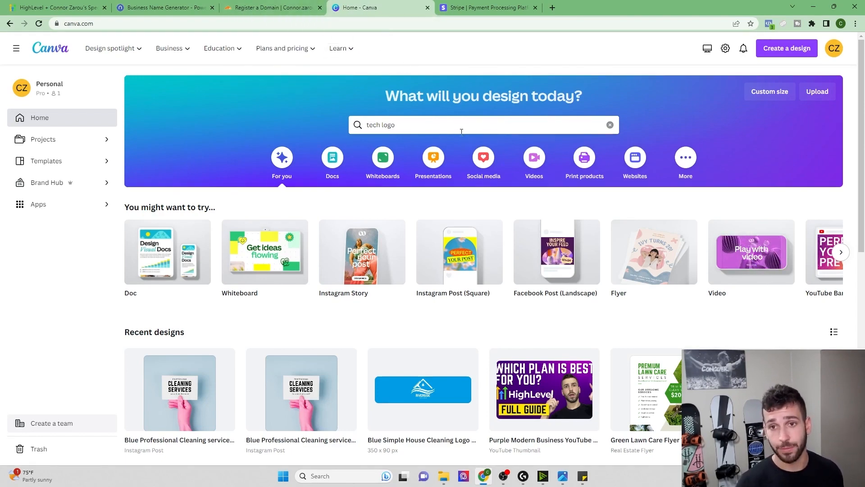
left_click(167, 8)
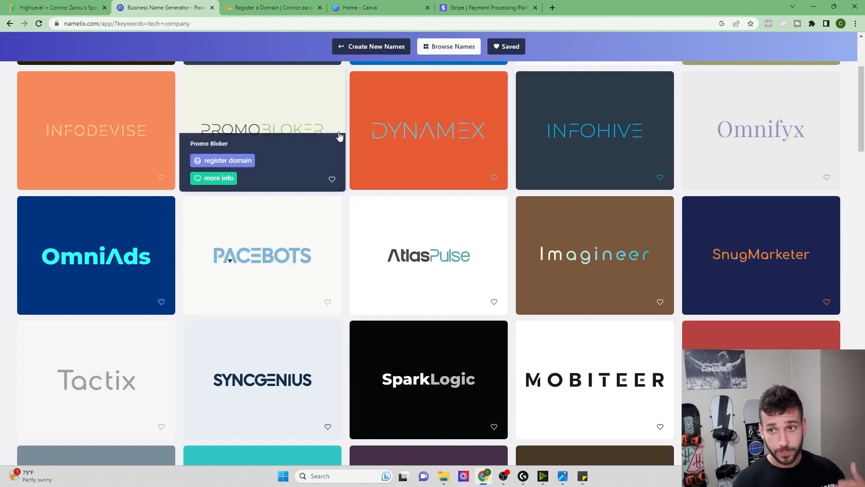
left_click(360, 7)
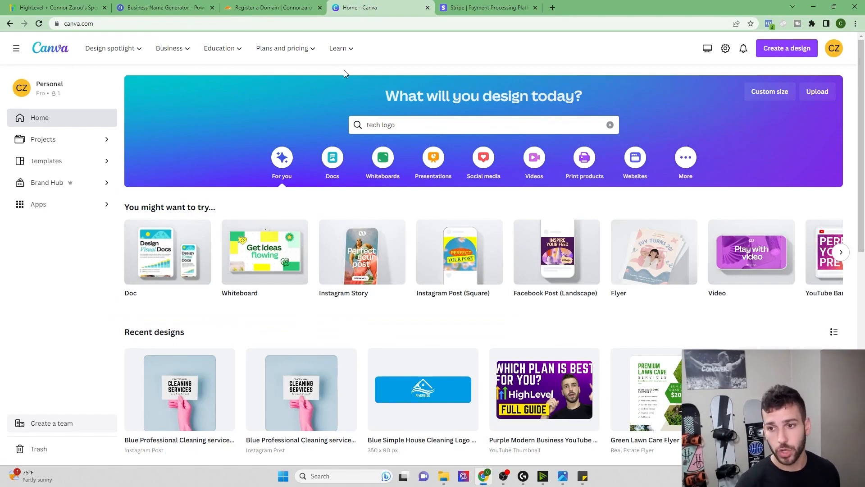
left_click_drag(395, 126, 365, 126)
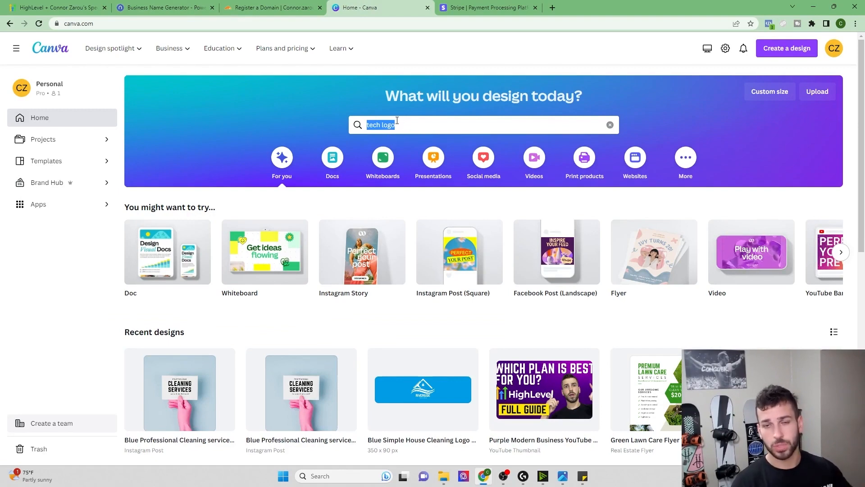
left_click(411, 124)
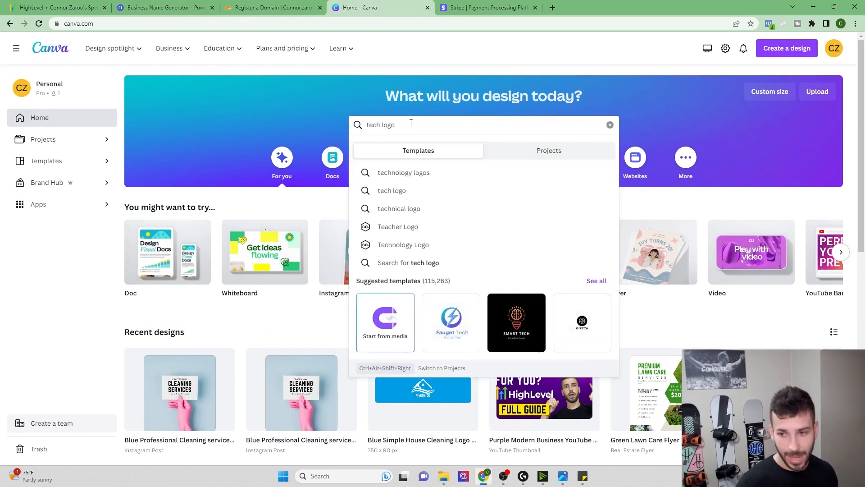
key("Return")
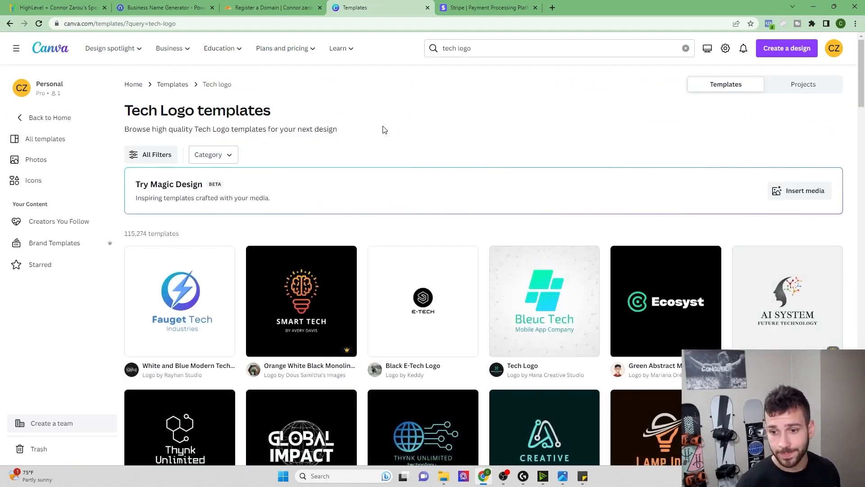
- Browse the tech logo templates and open the Gear Tech Logo template for customization
scroll(350, 186, "down", 4)
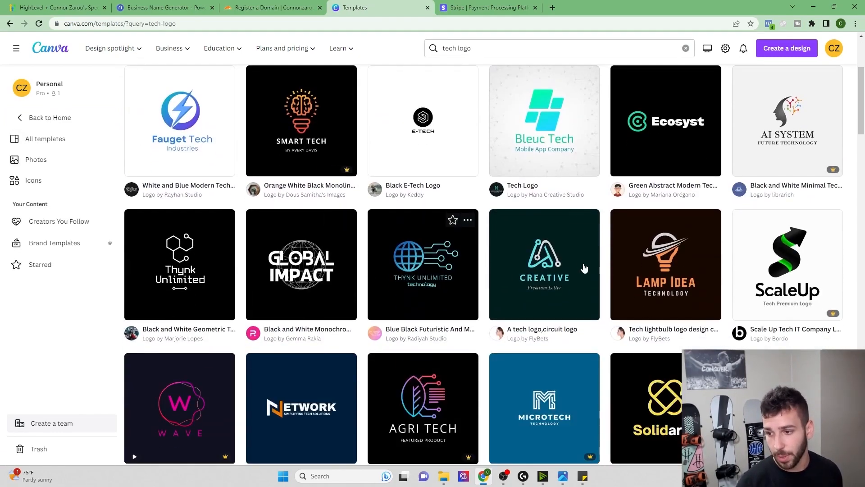
scroll(583, 266, "down", 5)
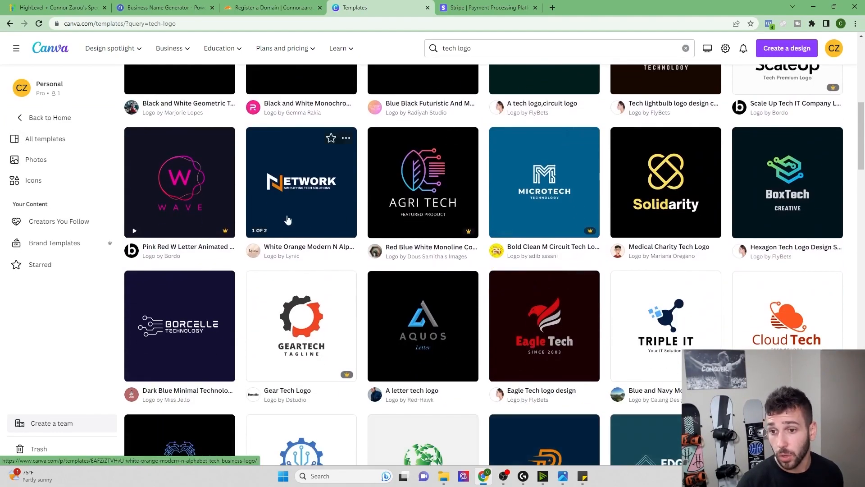
scroll(195, 178, "down", 2)
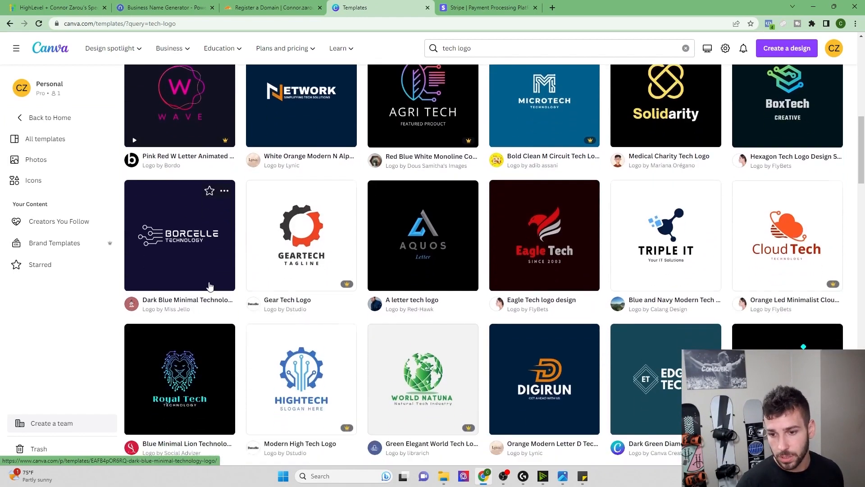
left_click(314, 241)
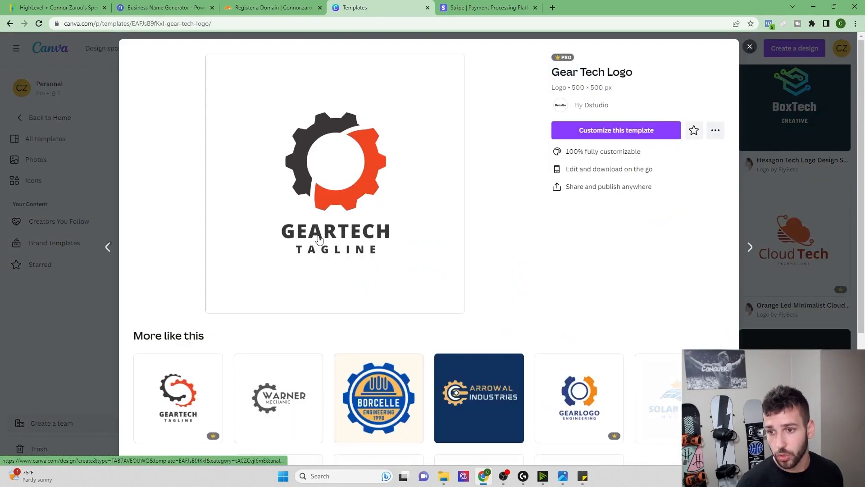
left_click(593, 130)
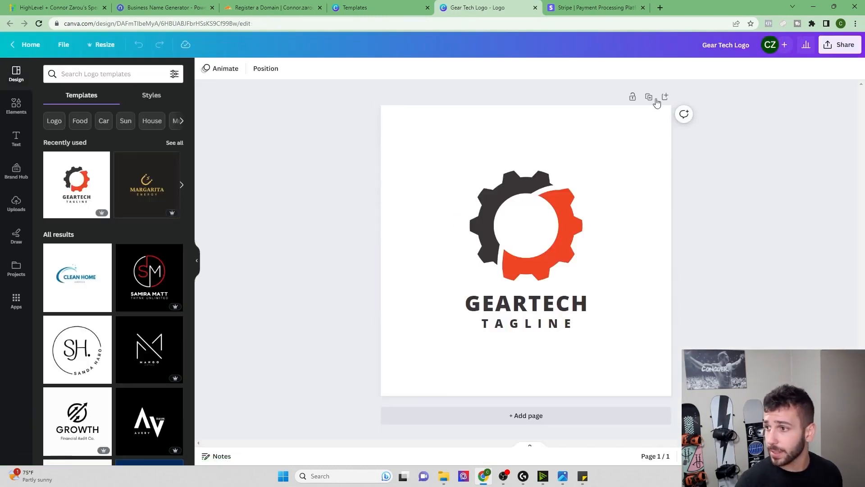
- Create a resized copy of the logo design at 350 × 90 px
left_click(104, 45)
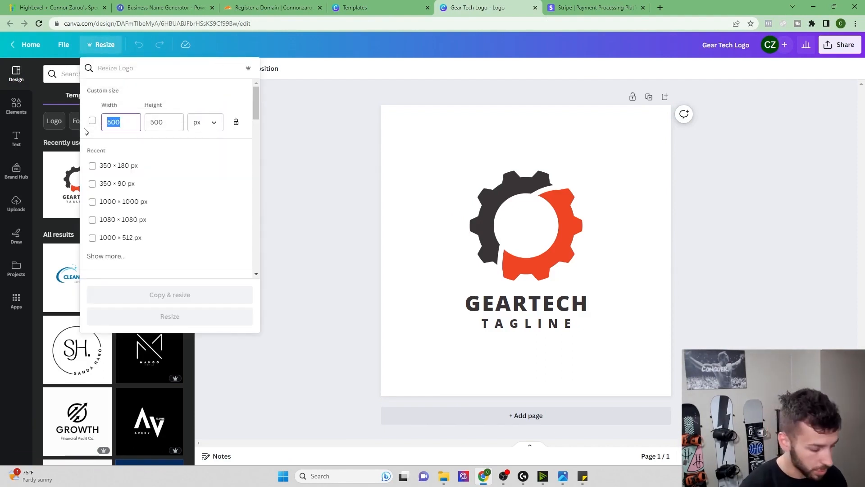
type("350")
key("Tab")
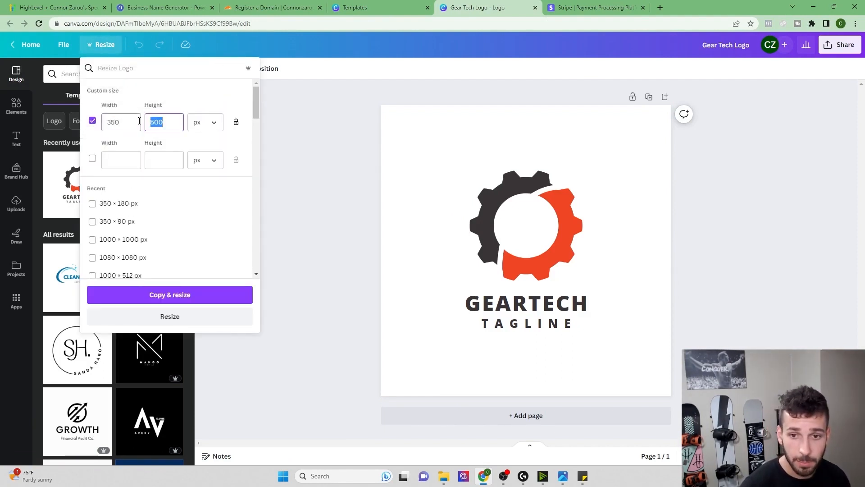
type("90")
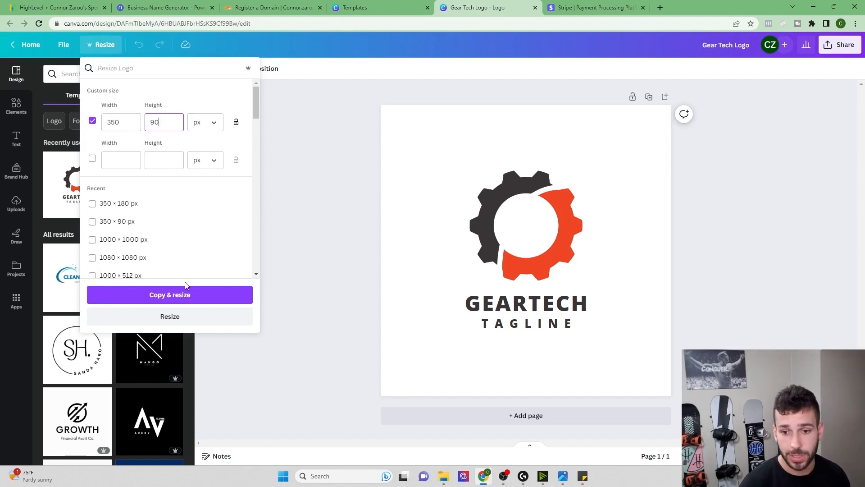
left_click(179, 294)
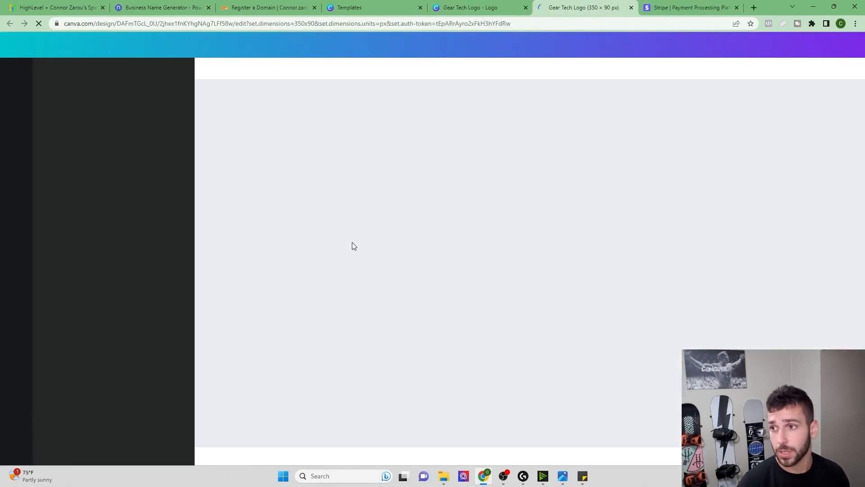
- Move the gear icon to the left end of the banner and enlarge it to most of the canvas height
left_click(517, 245)
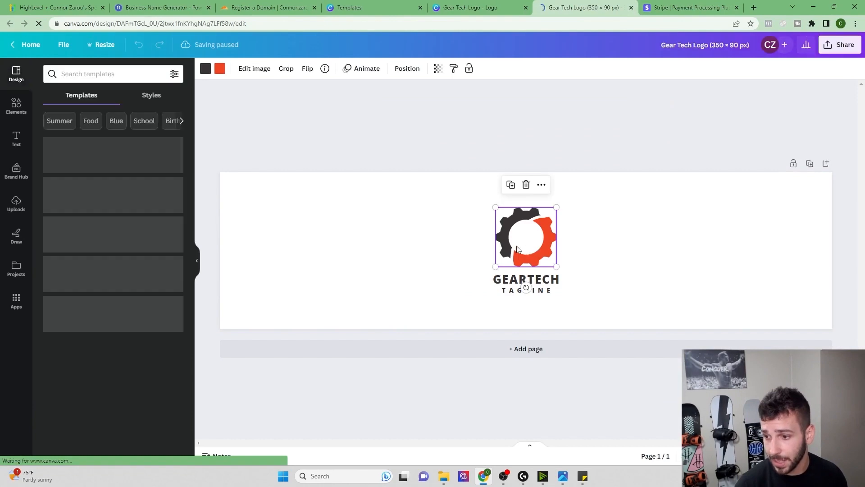
left_click_drag(517, 247, 268, 252)
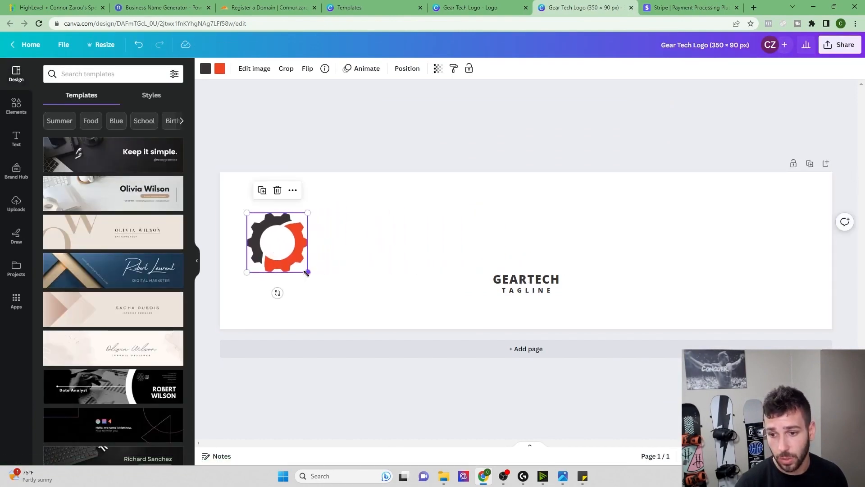
mouse_move(307, 273)
left_mouse_down()
mouse_move(400, 330)
mouse_move(299, 265)
left_mouse_up()
- Move the GEARTECH text to the right of the gear and widen its text box across the remaining canvas
left_click(462, 288)
left_click(509, 279)
left_click_drag(495, 277, 390, 216)
left_click_drag(483, 231, 805, 302)
- Increase the font size of the GEARTECH text to 33.7
double_click(627, 232)
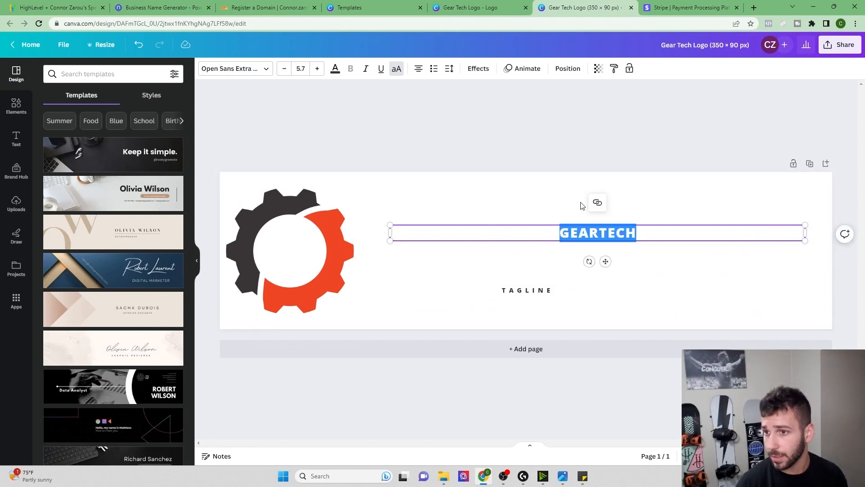
left_click(318, 69)
left_click(318, 69)
left_click(319, 69)
left_click(318, 69)
left_click(318, 69)
left_click(318, 69)
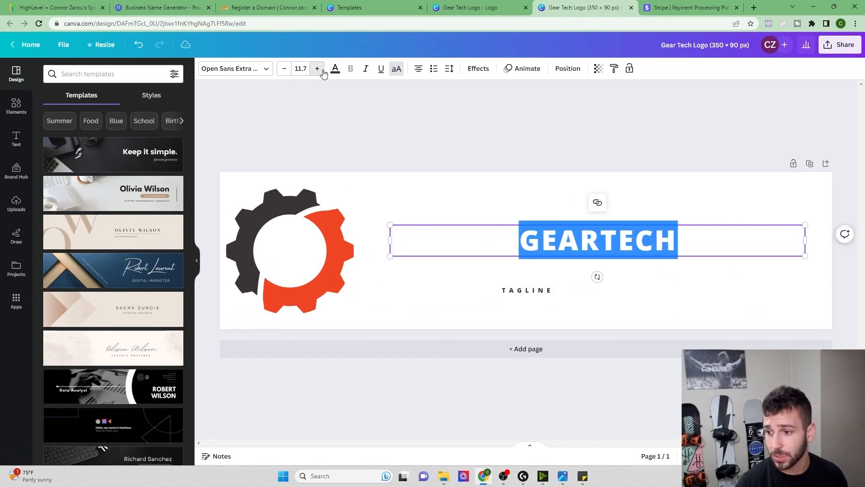
left_click(319, 69)
left_click(318, 69)
left_click(318, 69)
left_click(318, 69)
left_click(318, 69)
left_click(318, 69)
left_click(318, 69)
left_click(318, 69)
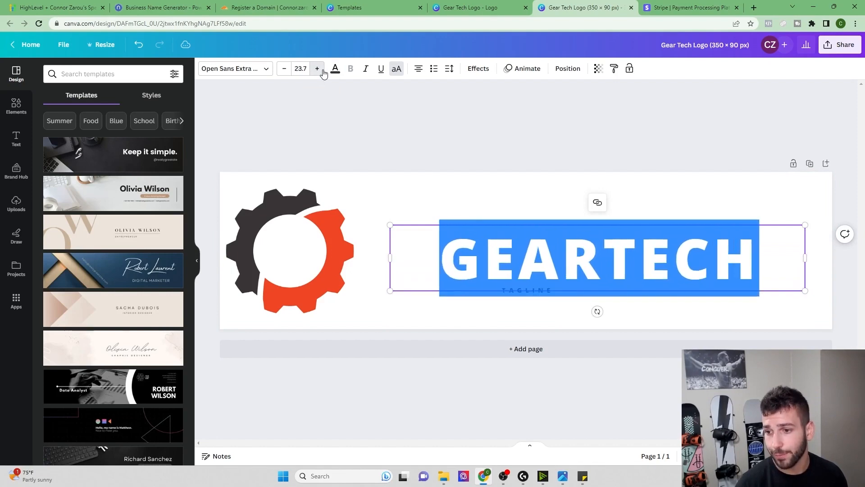
left_click(318, 69)
left_click(319, 69)
left_click(319, 69)
left_click(318, 69)
left_click(318, 69)
left_click(318, 69)
left_click(318, 69)
left_click(318, 69)
left_click(319, 69)
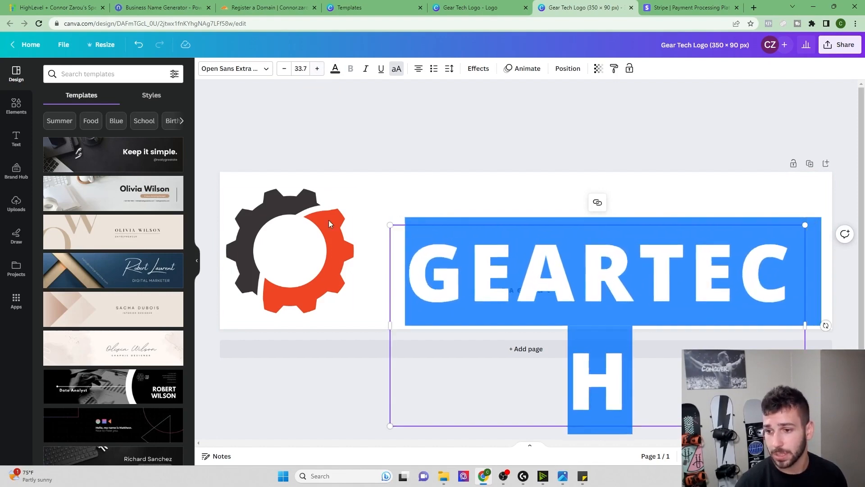
- Widen the GEARTECH text box to fit one line, align it beside the gear, and delete the TAGLINE text
left_click_drag(390, 324, 320, 325)
left_click(491, 185)
left_click_drag(514, 245, 538, 228)
left_click(653, 310)
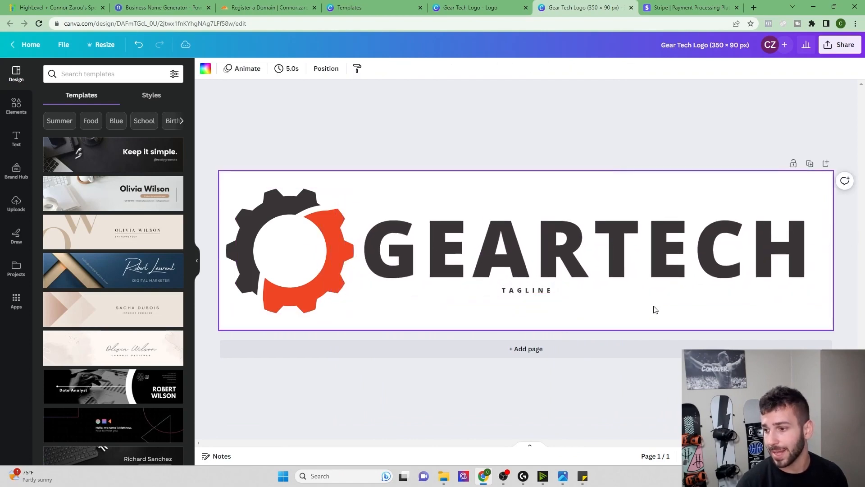
left_click(531, 294)
key("Delete")
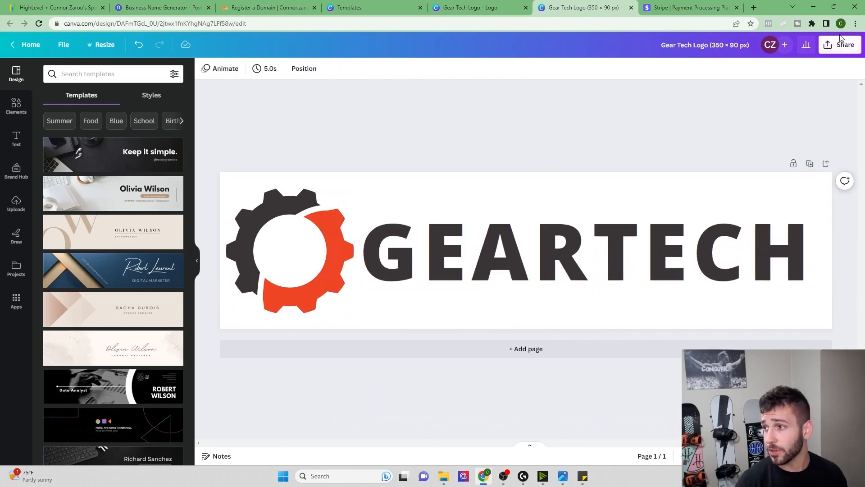
- Set up a PNG download of the logo with a transparent background
left_click(840, 45)
left_click(754, 275)
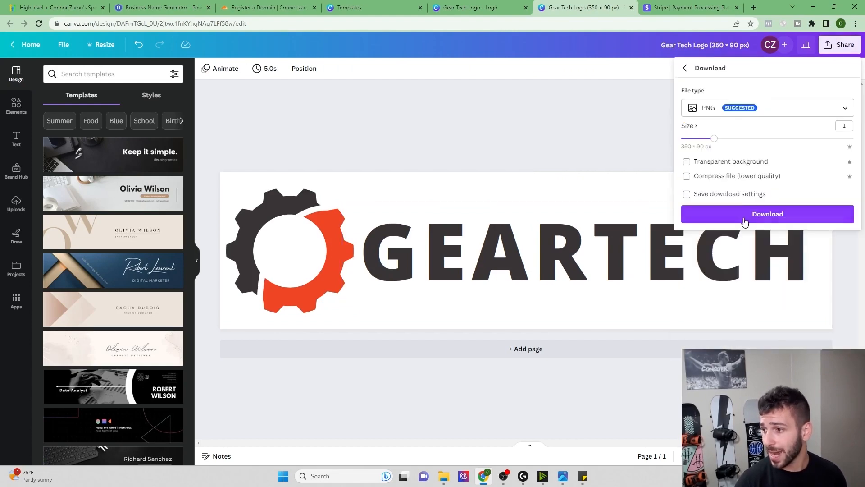
left_click(686, 161)
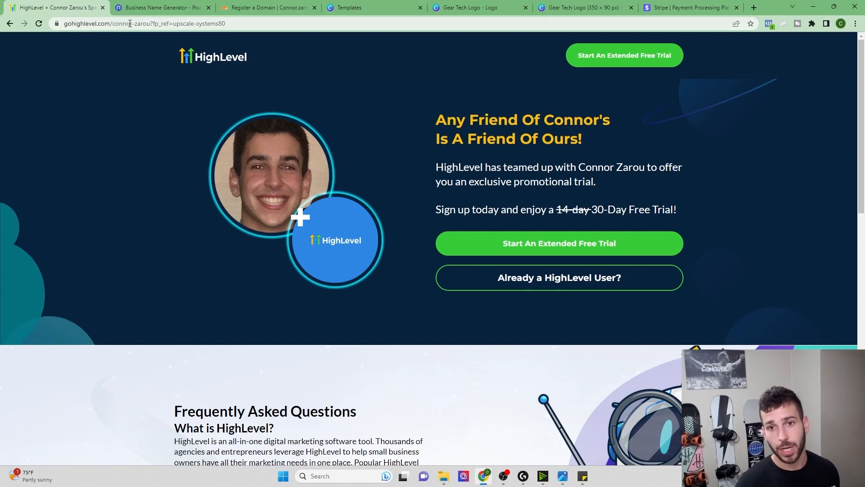
- Switch to the HighLevel promotional page, start the extended 30-day free trial, and proceed to card number entry for the SaaS Pro Plan
left_click(600, 243)
left_click_drag(417, 131, 517, 144)
left_click(522, 138)
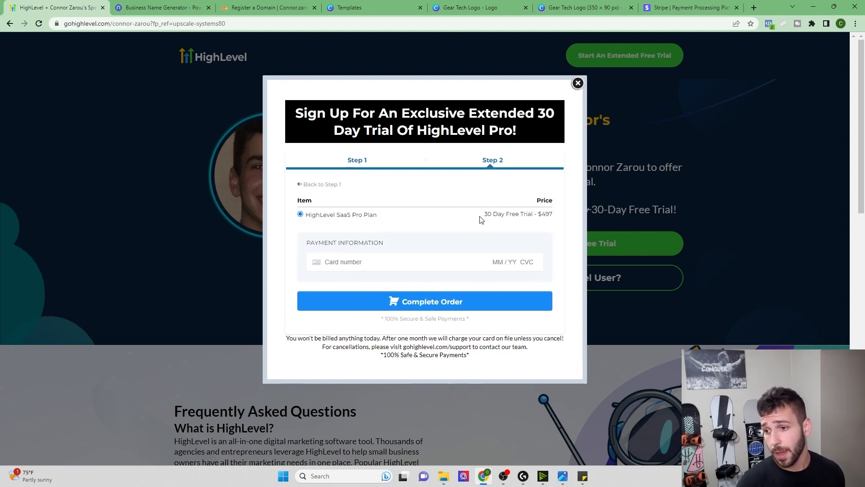
left_click_drag(483, 215, 557, 219)
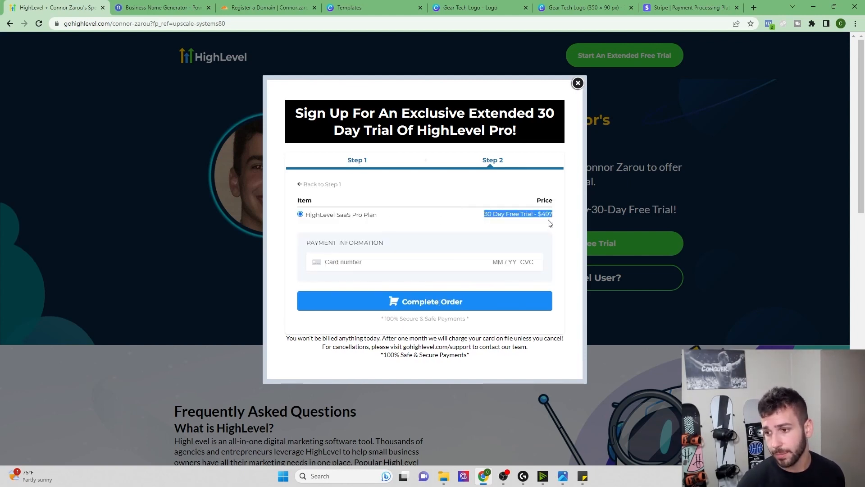
left_click(547, 217)
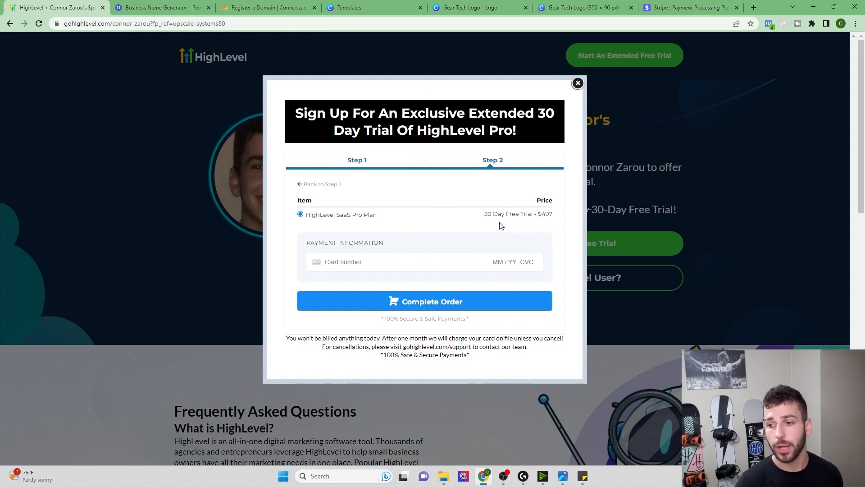
left_click(354, 262)
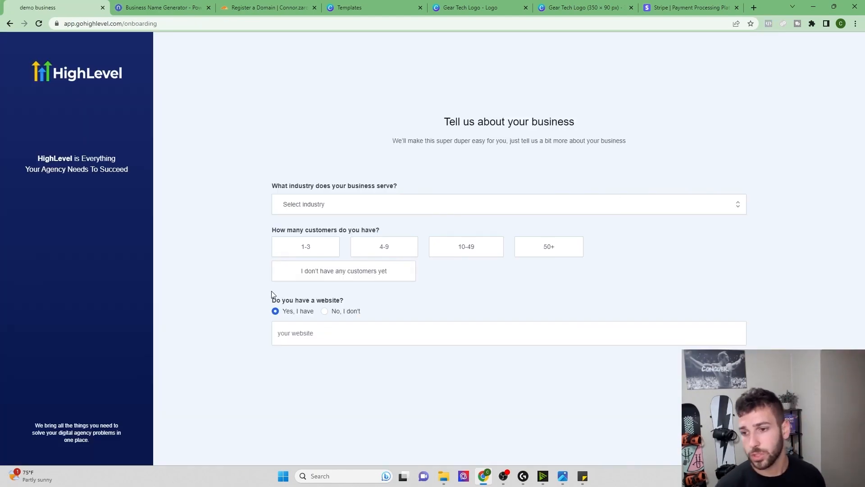
- Give Consulting / Agency as the industry, state that there are no customers yet and no website, and continue
left_click(354, 205)
left_click(310, 258)
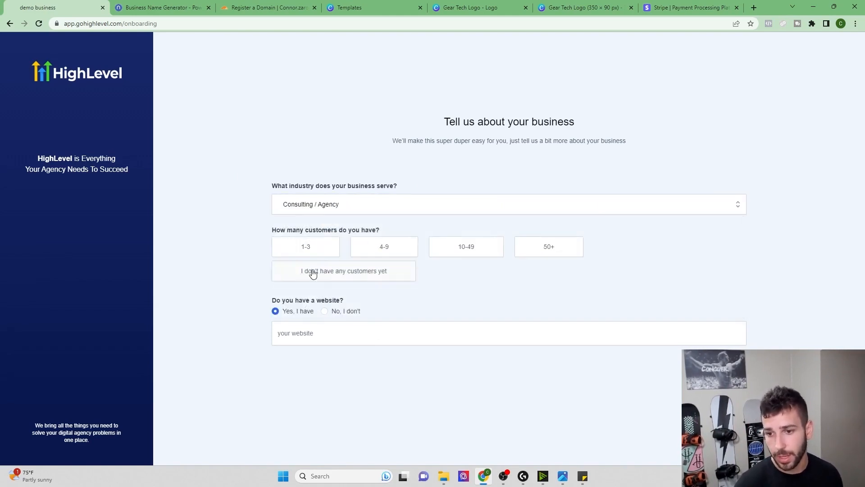
left_click(348, 274)
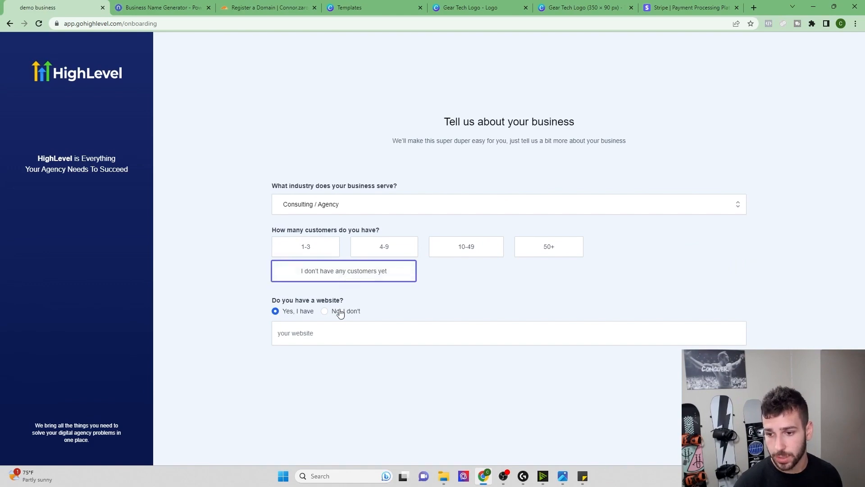
left_click(325, 312)
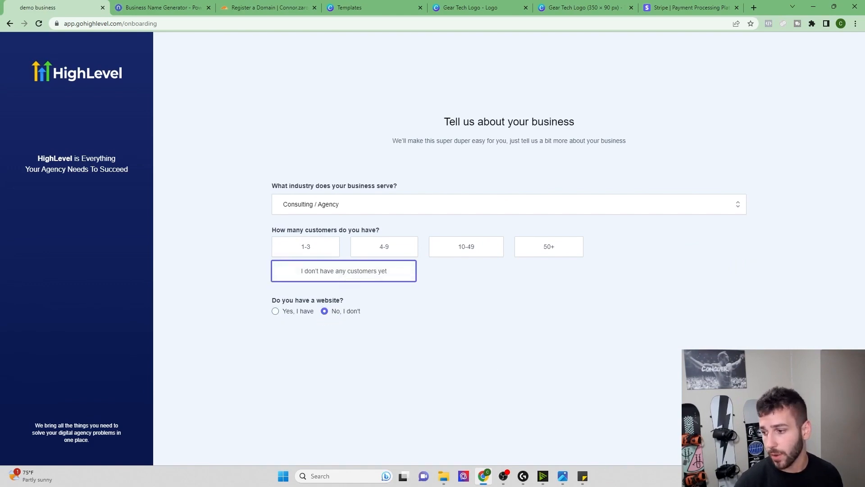
left_click(716, 373)
- Fill in the business billing address, answer Yes to reselling HighLevel, accept the terms and policies, and continue
left_click(300, 155)
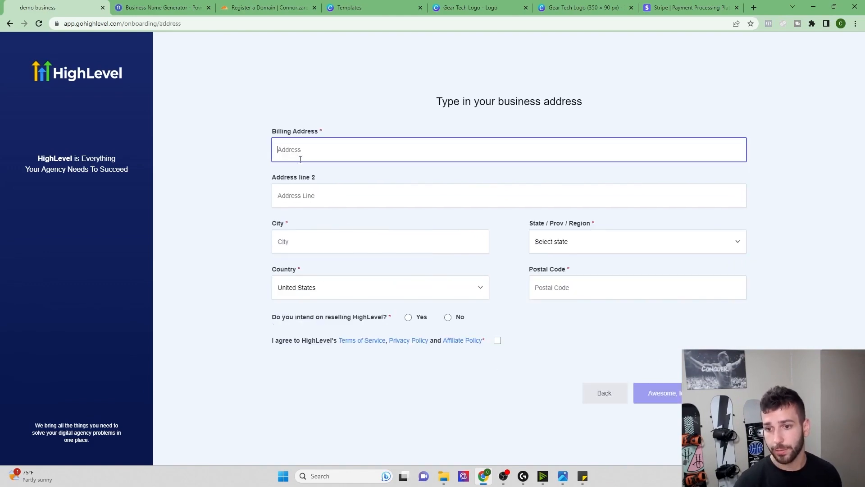
type("12")
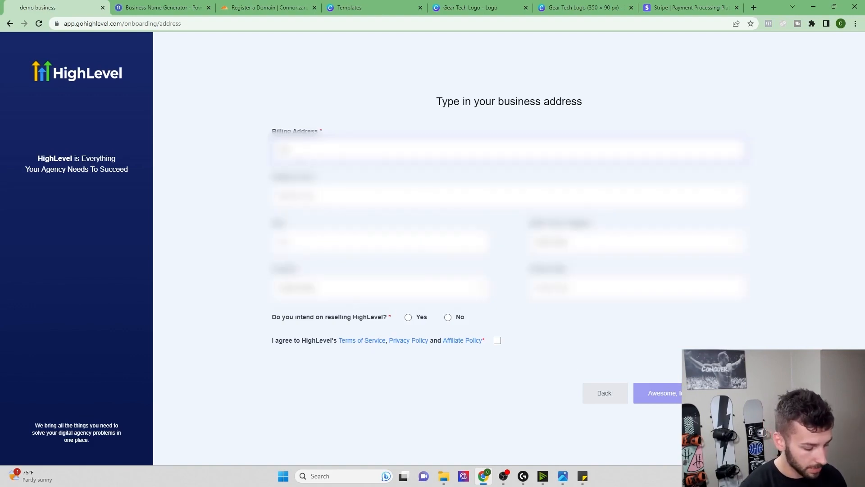
left_click_drag(289, 318, 374, 321)
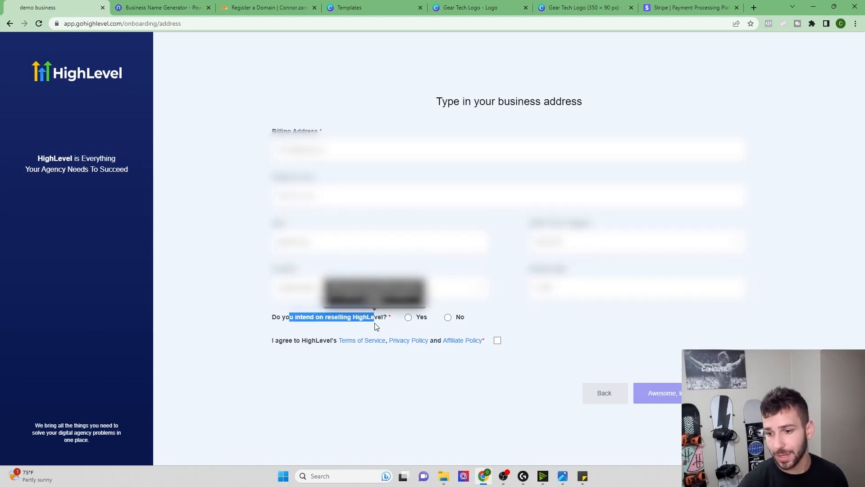
left_click(408, 318)
left_click(498, 342)
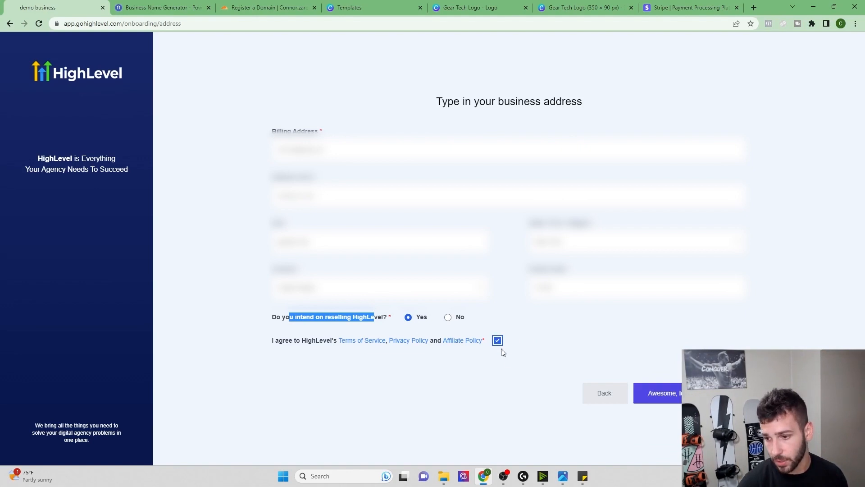
left_click(669, 393)
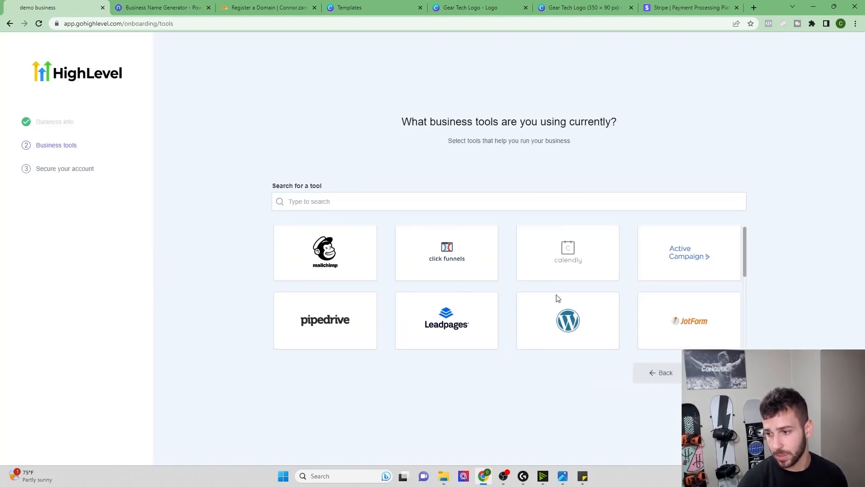
- Look through the business tools list, continue without selecting any, and dismiss the HighLevel features notice
scroll(556, 298, "down", 5)
scroll(556, 298, "up", 3)
scroll(498, 284, "down", 5)
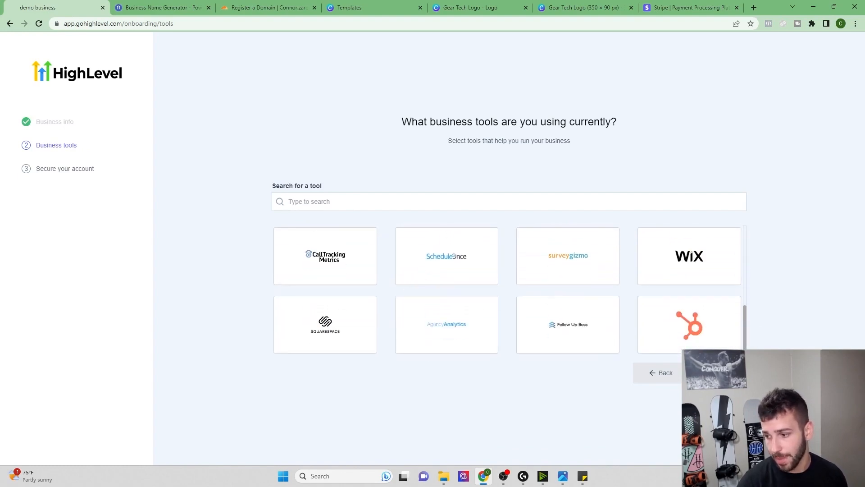
left_click(717, 373)
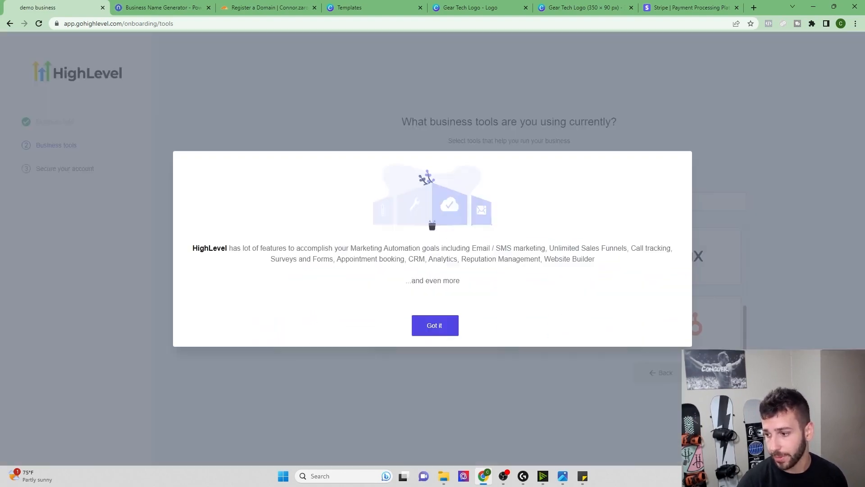
left_click(435, 325)
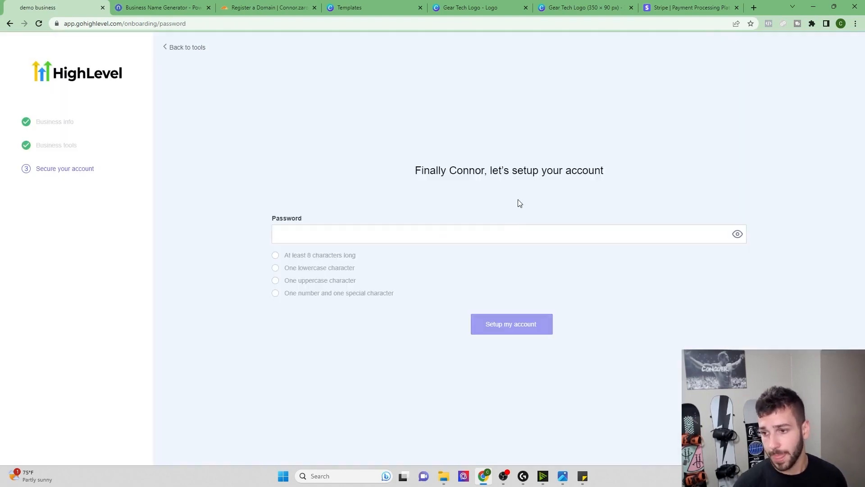
- Enter an account password that meets the listed requirements and finish setting up the HighLevel account
left_click(320, 237)
type("••••••••••")
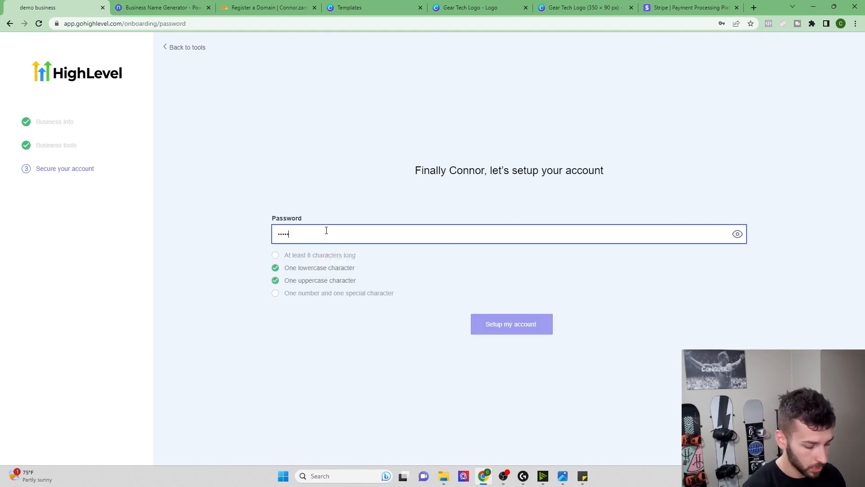
type("••")
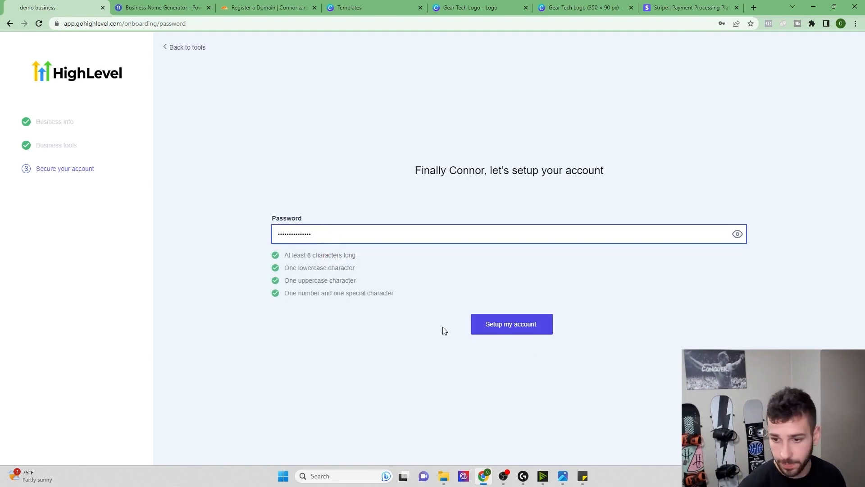
left_click(535, 328)
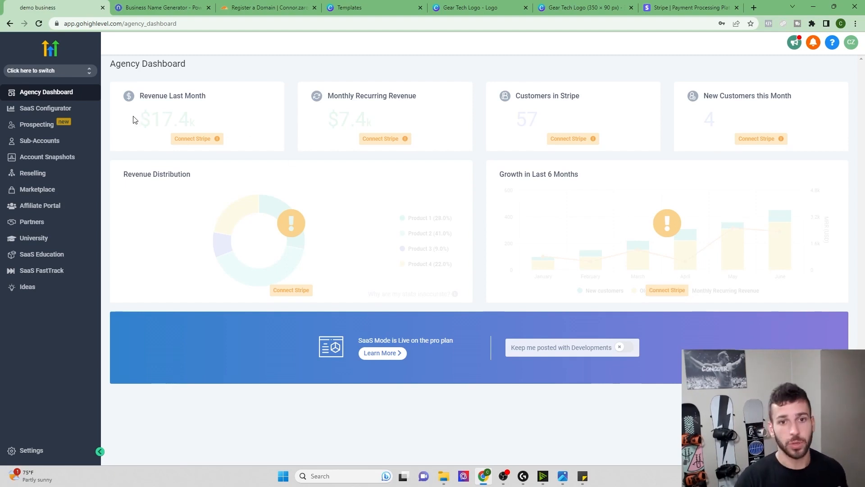
- Look at the sub-accounts available for switching from the agency dashboard, without changing account
left_click(80, 73)
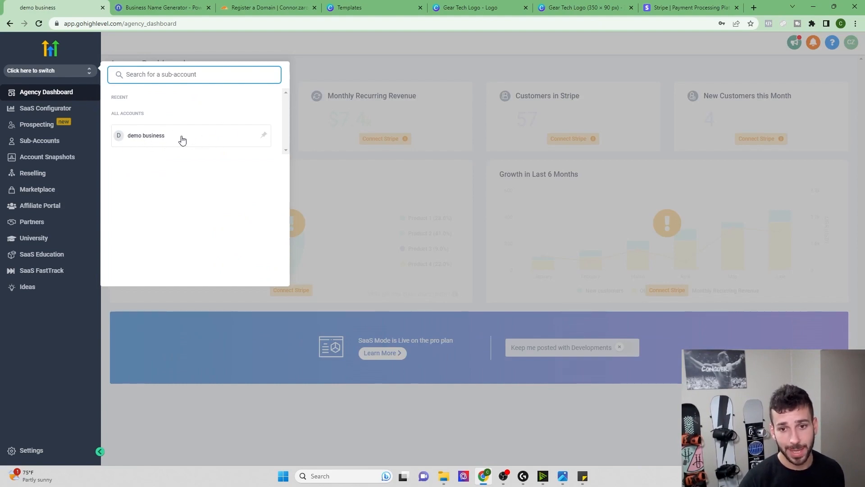
left_click(70, 69)
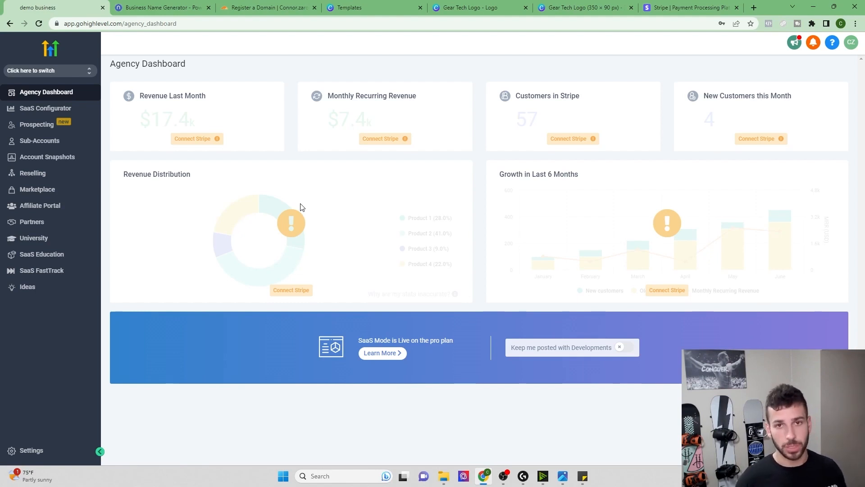
- In the agency's company settings, enter mygohighlevelwebsite.com as the company website
left_click(50, 450)
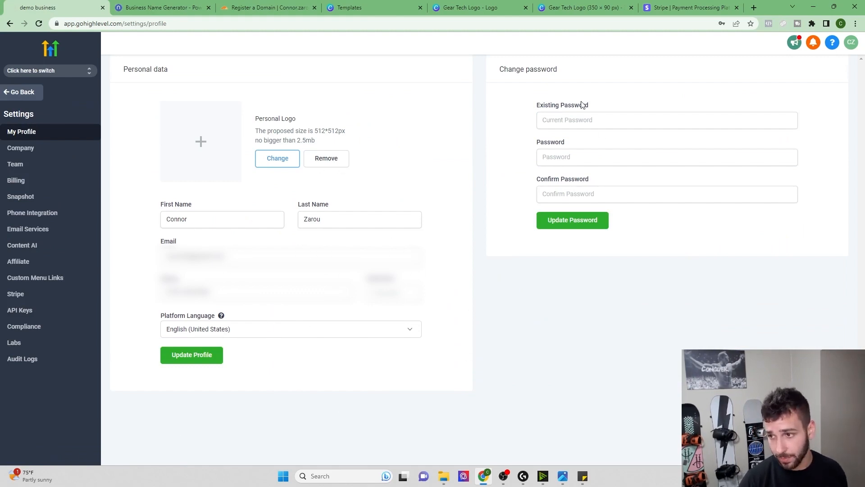
left_click(22, 150)
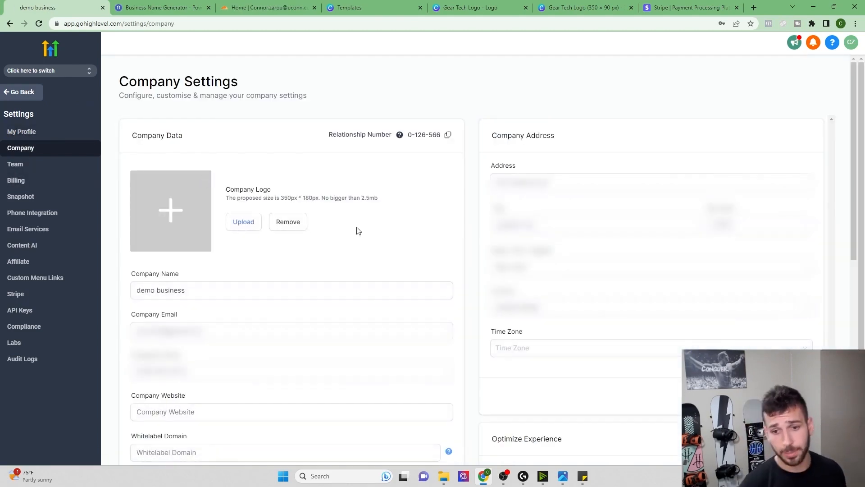
scroll(276, 243, "down", 1)
scroll(235, 249, "down", 2)
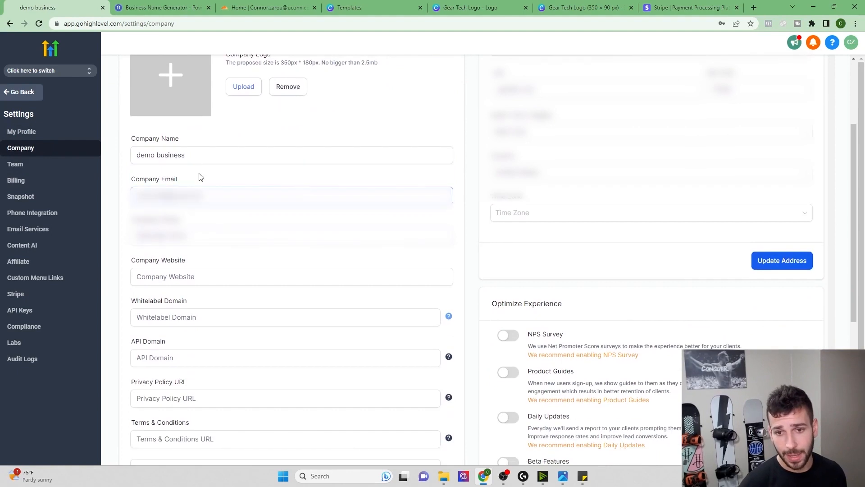
left_click(174, 159)
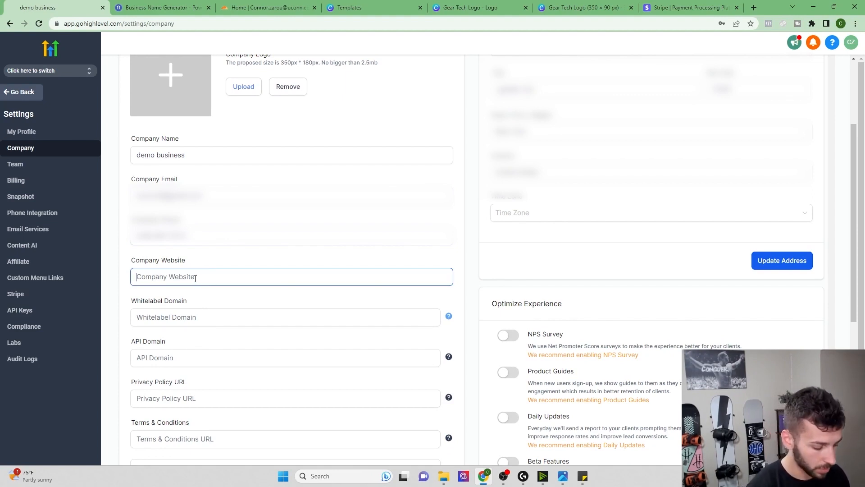
type("mygoh")
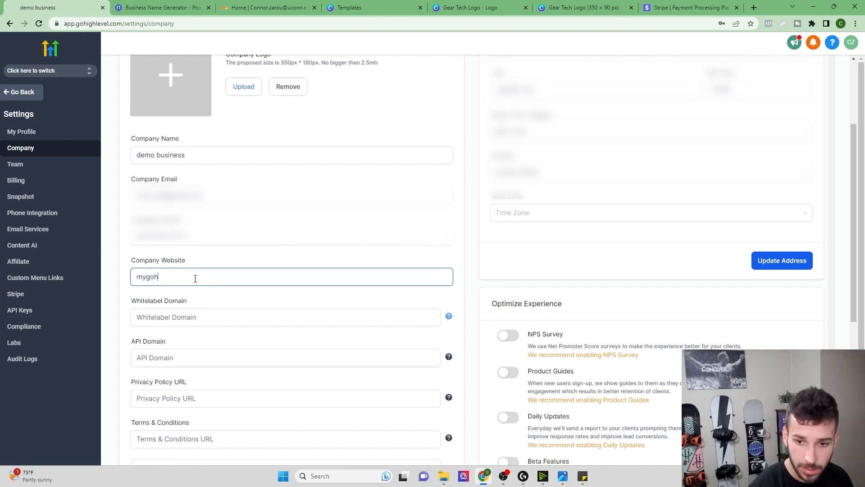
type("ighlevelwe")
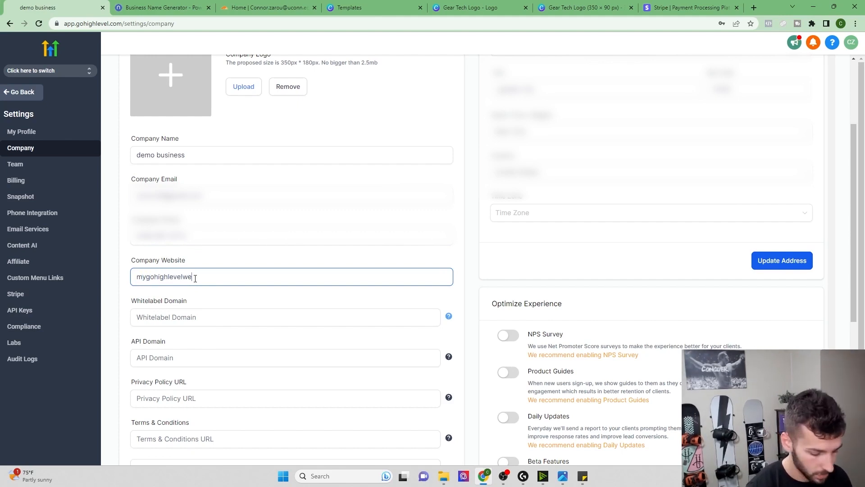
type("bsite.com")
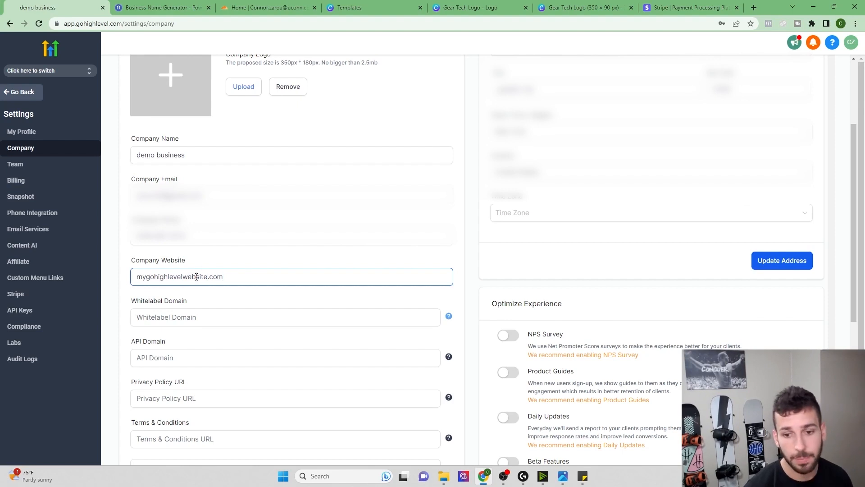
scroll(194, 311, "down", 2)
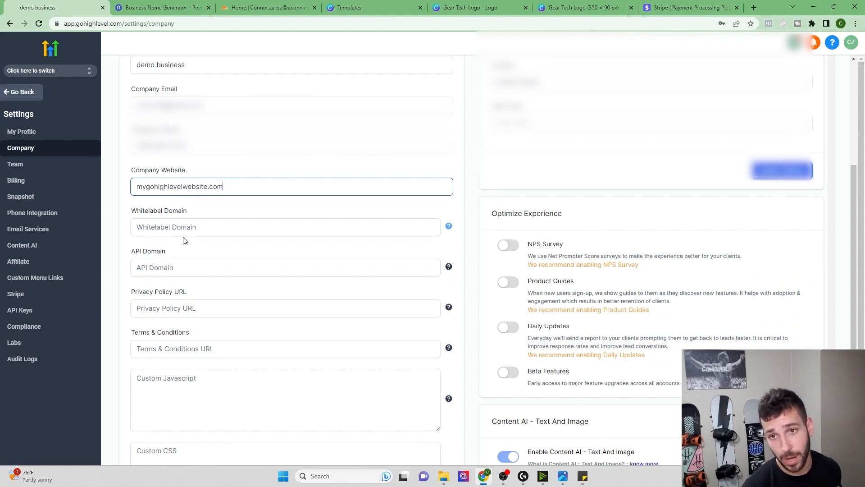
- Switch to Cloudflare, open the DNS records for mygohighlevelwebsite.com, and consult the reference image DNS SETTINGS IMAGE.png
left_click(255, 4)
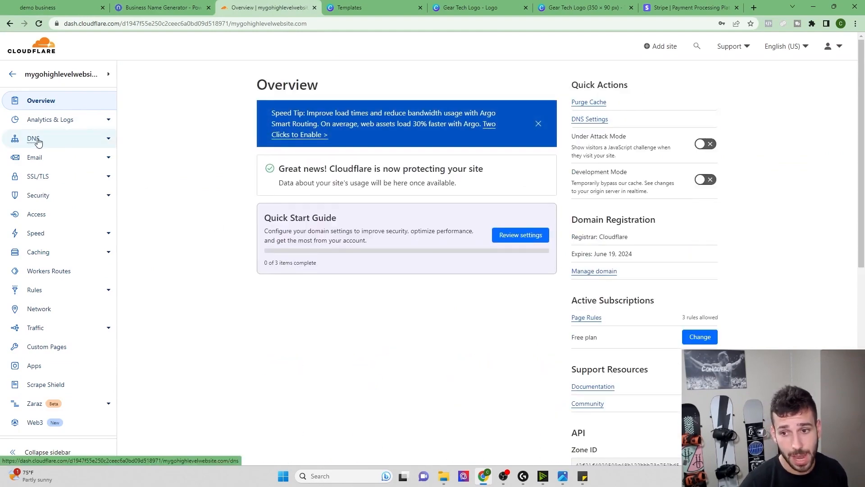
left_click(36, 141)
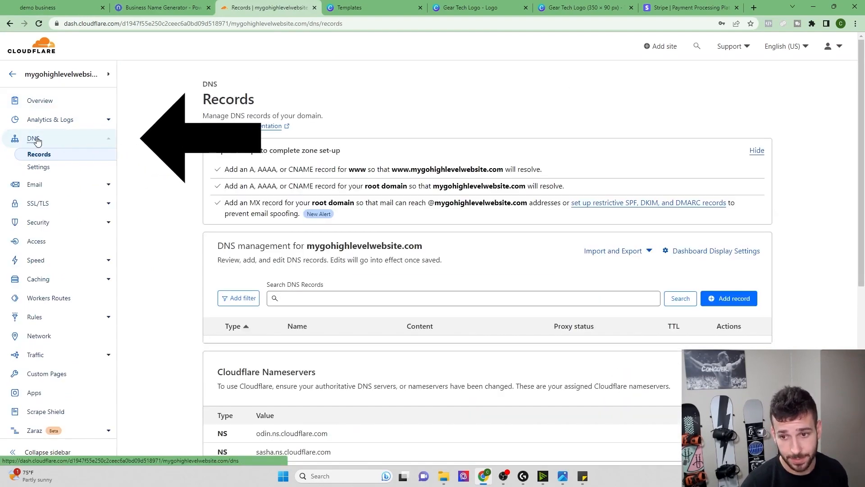
scroll(315, 243, "down", 2)
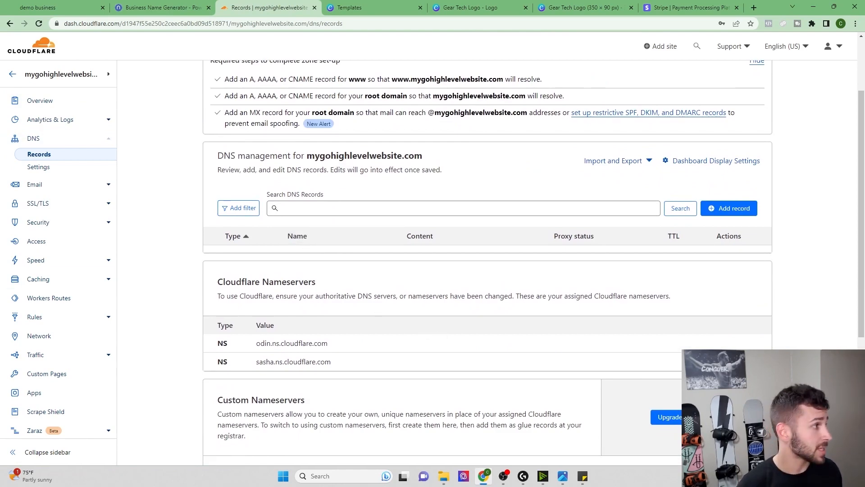
left_click_drag(0, 182, 401, 1)
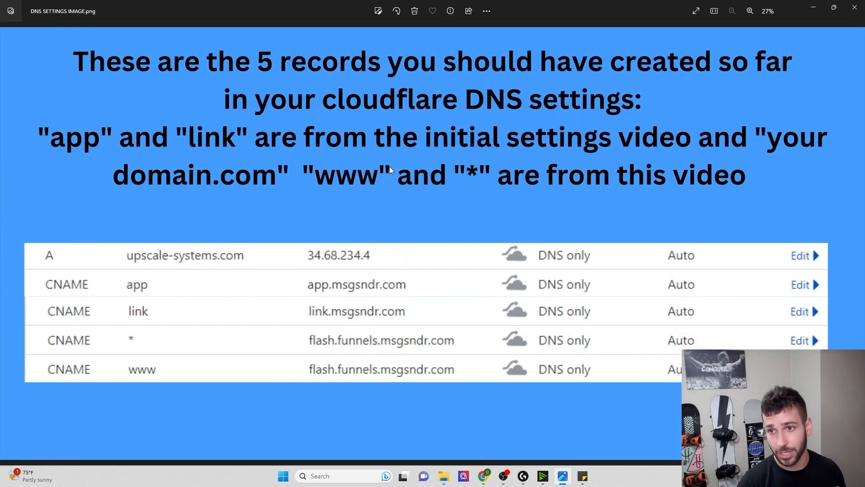
left_click_drag(551, 1, 0, 135)
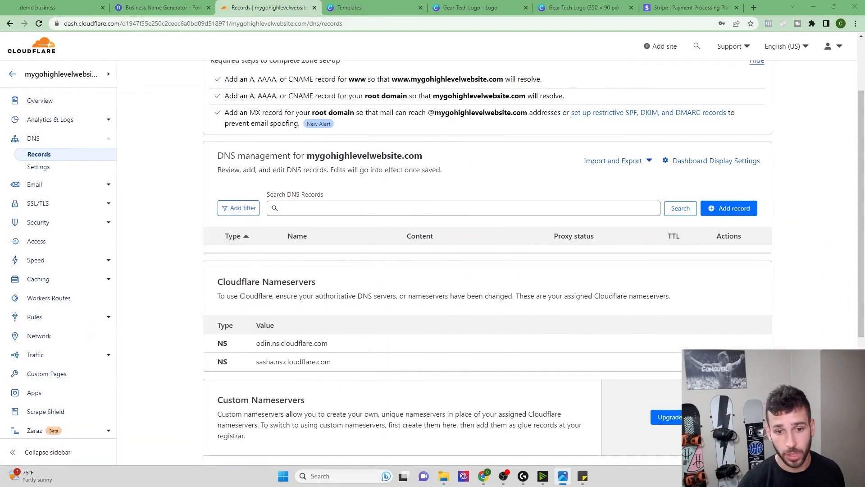
- Add and save an A record named mygohighlevelwebsite.com with IPv4 address 34.68.234.4 and proxy status DNS only
left_click(734, 209)
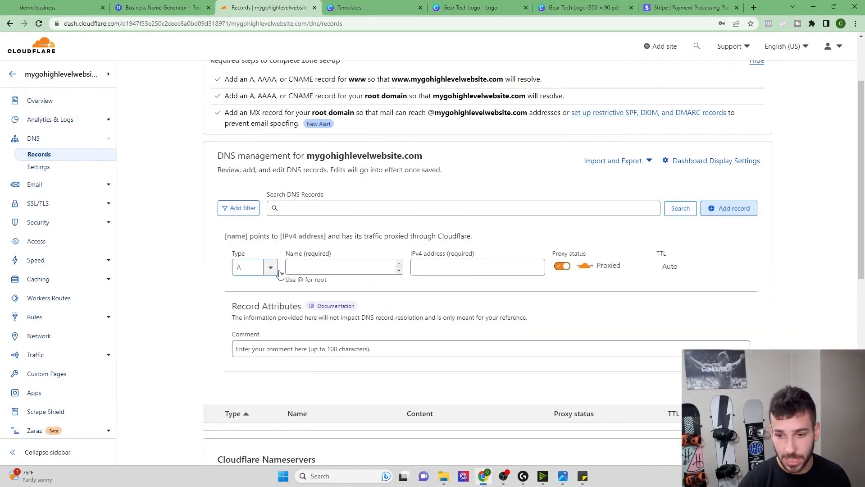
left_click(315, 268)
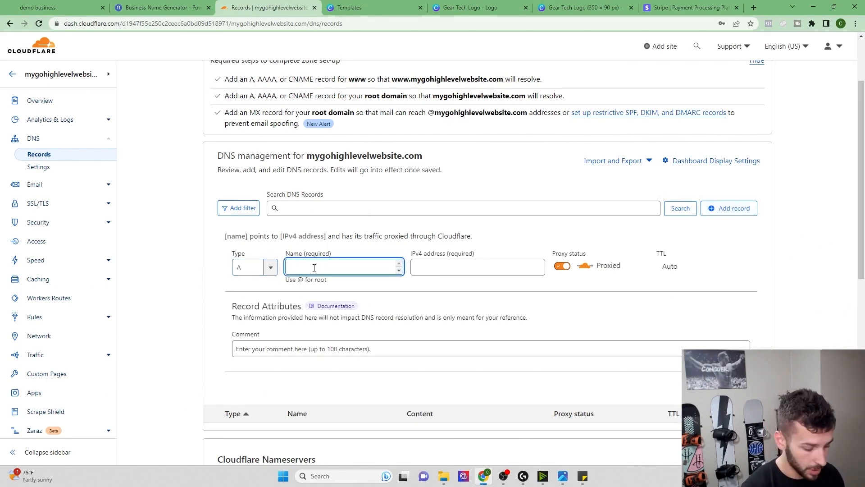
type("mygoh")
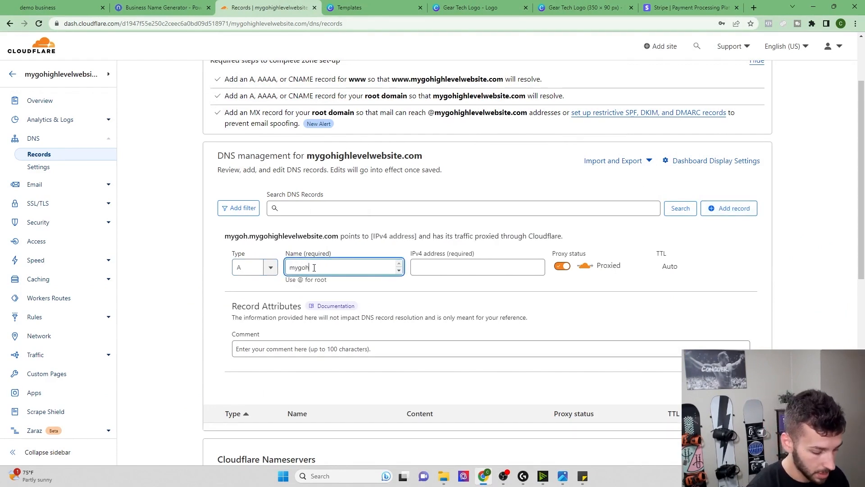
type("ighlevelwebs")
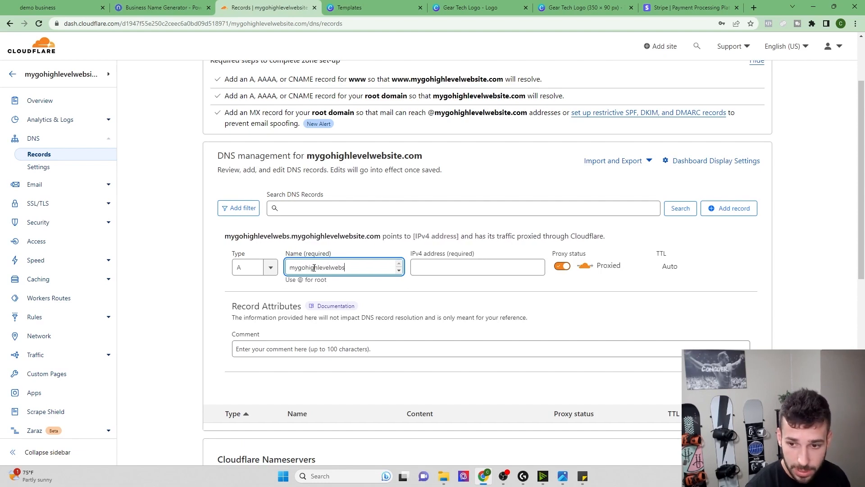
type("ite.com")
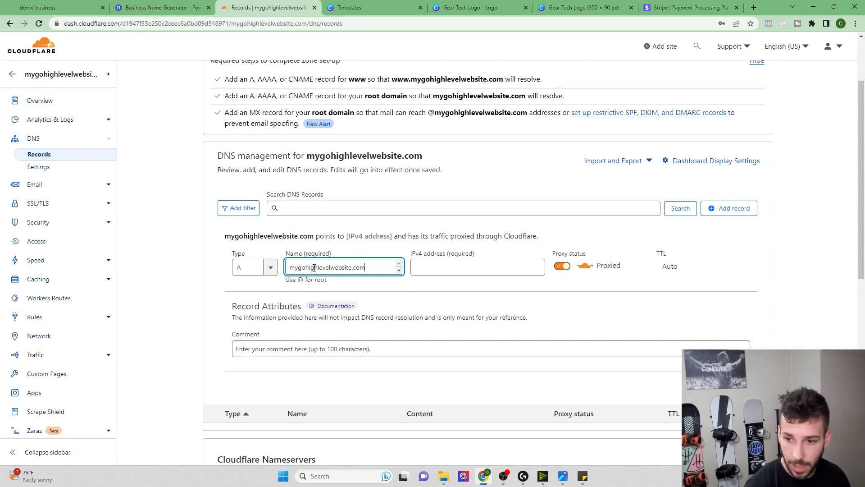
left_click(435, 266)
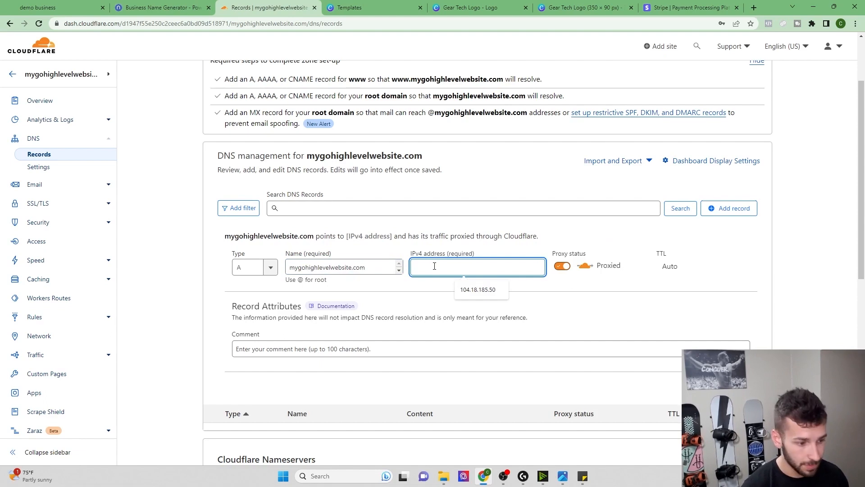
type("34")
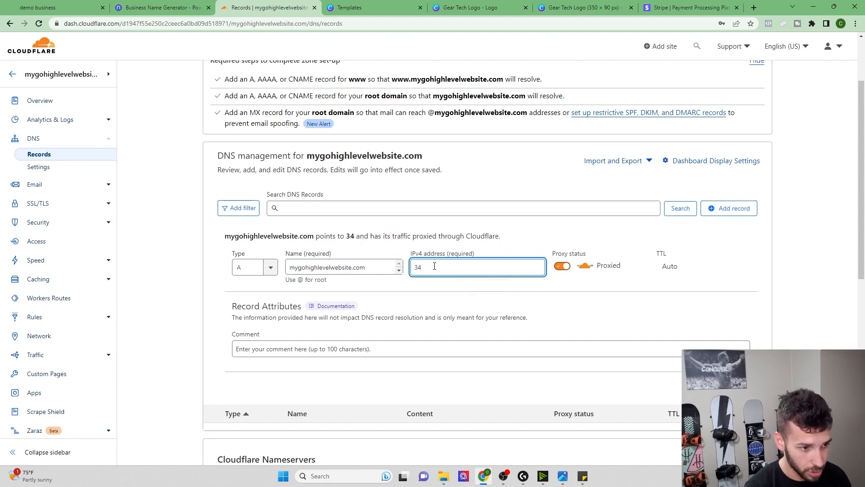
type(".68")
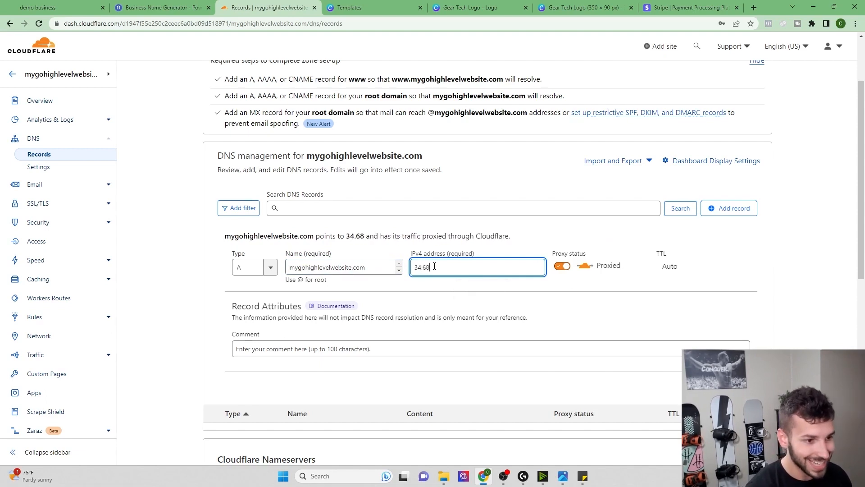
type(".234")
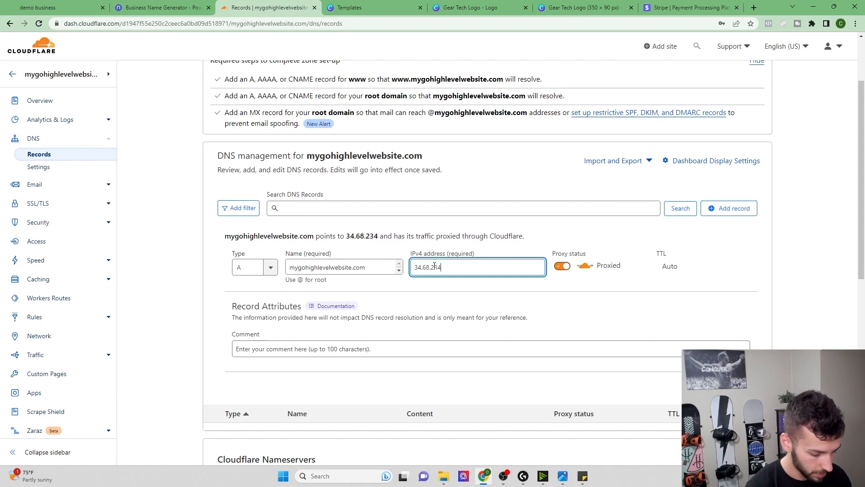
type(".4")
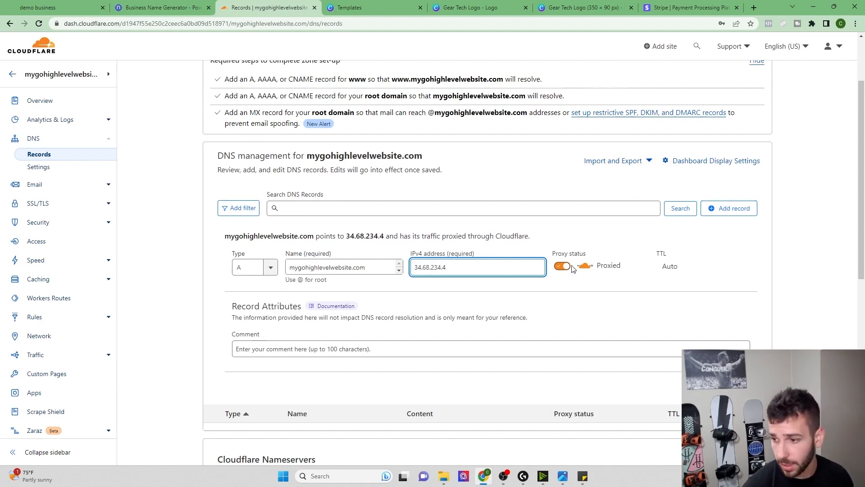
left_click(565, 267)
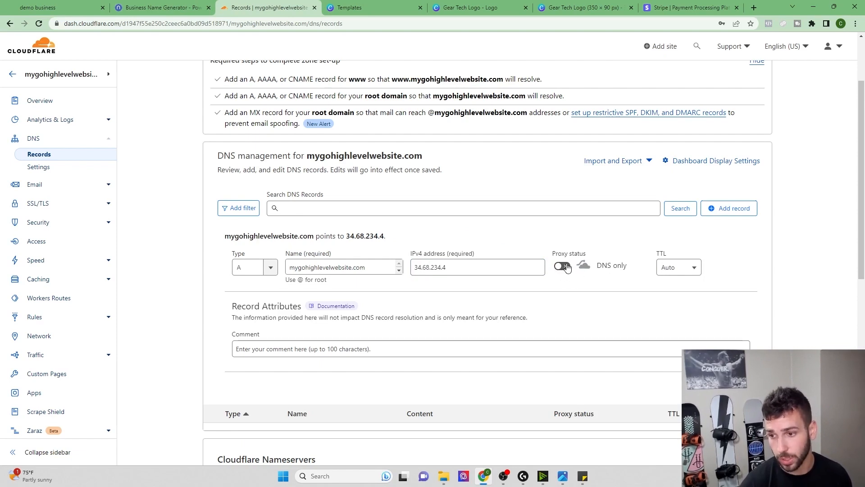
left_click(680, 365)
- Add and save a CNAME record named app with target app.msgsndr.com and proxy status DNS only
left_click(728, 193)
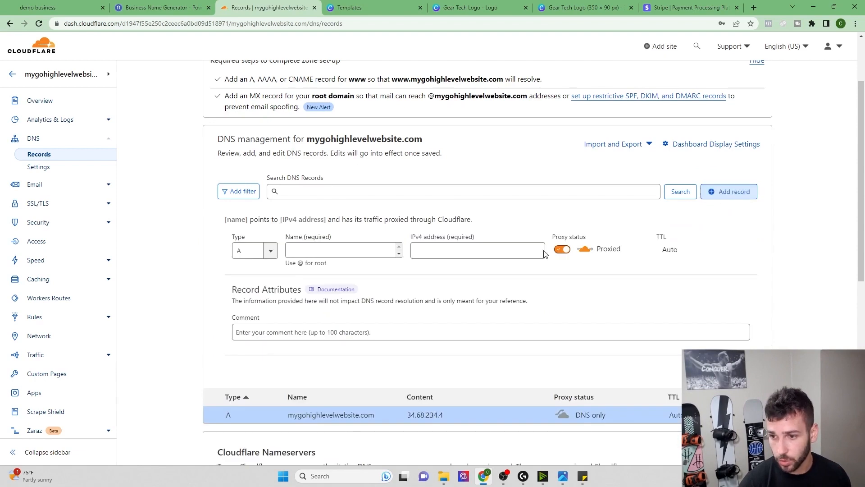
left_click(254, 253)
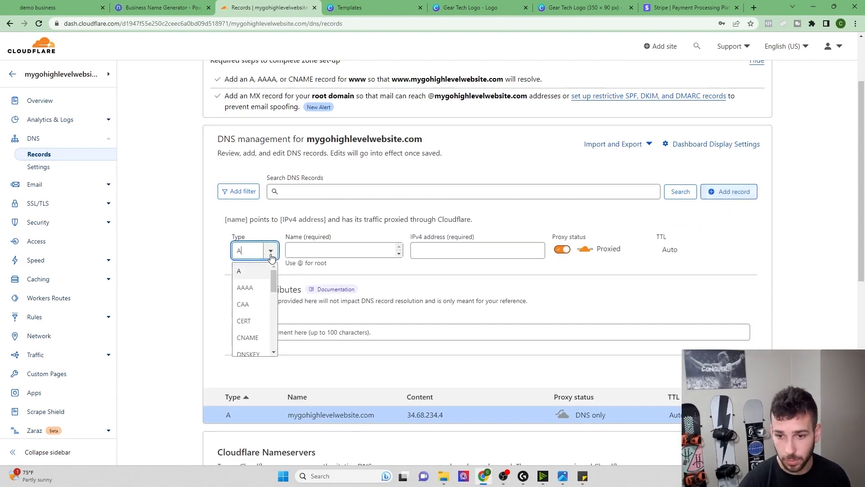
left_click(245, 338)
left_click(302, 251)
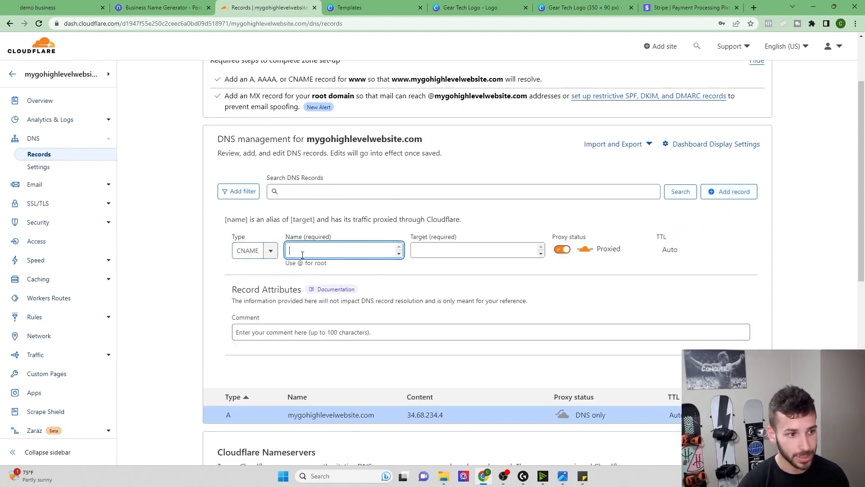
type("app")
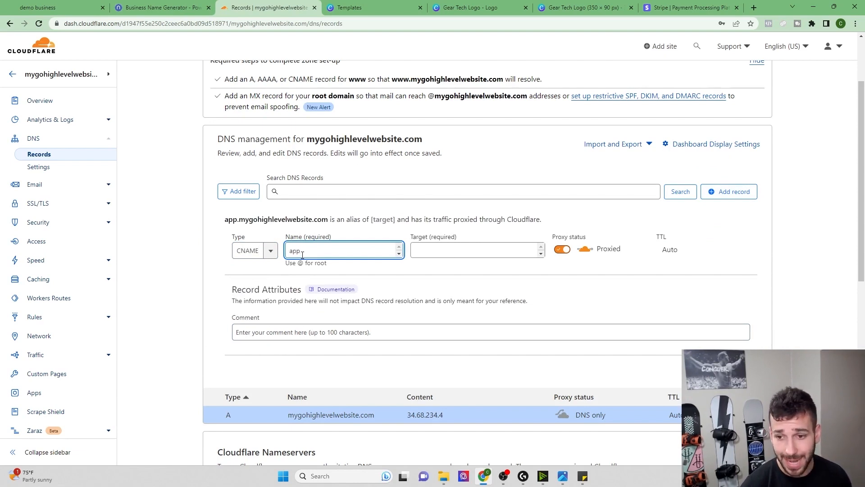
left_click(440, 252)
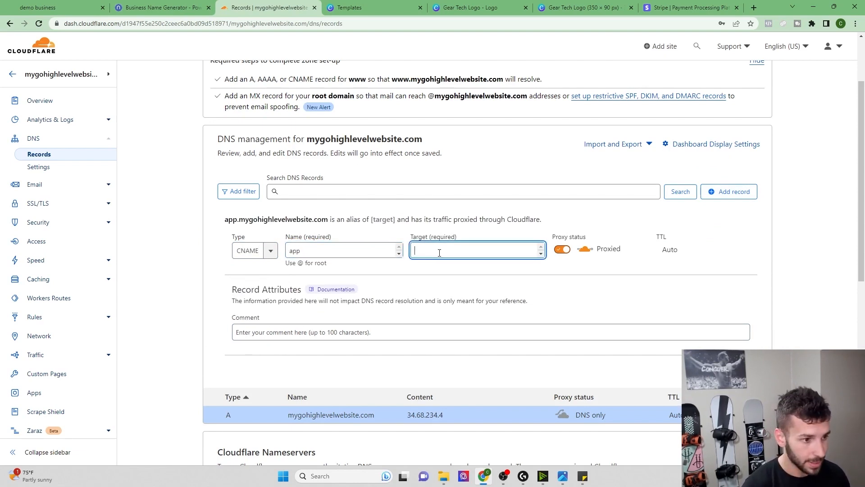
type("app.ms")
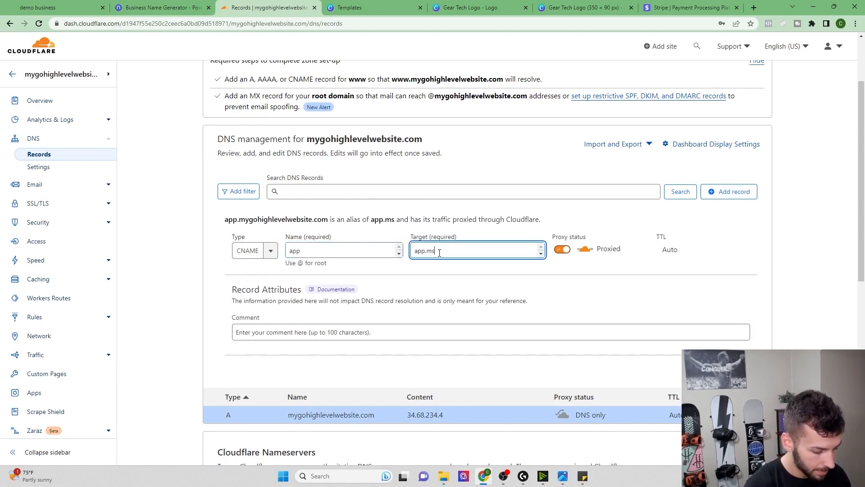
type("gsndr.com")
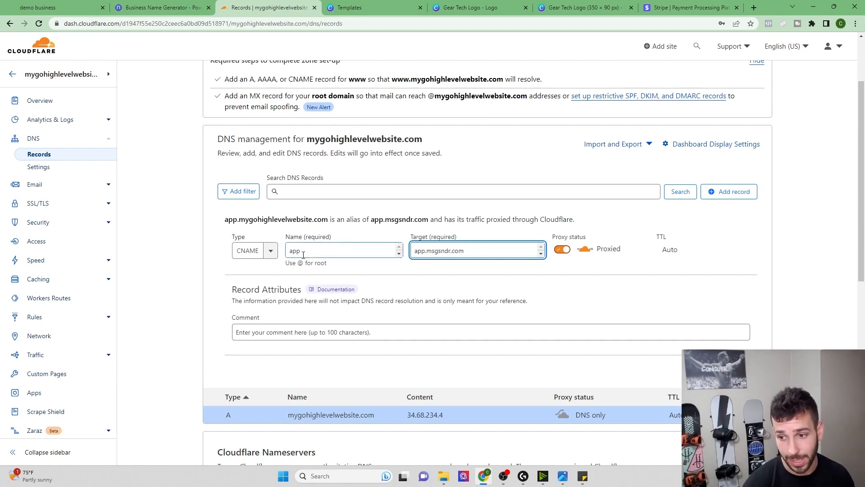
left_click(562, 250)
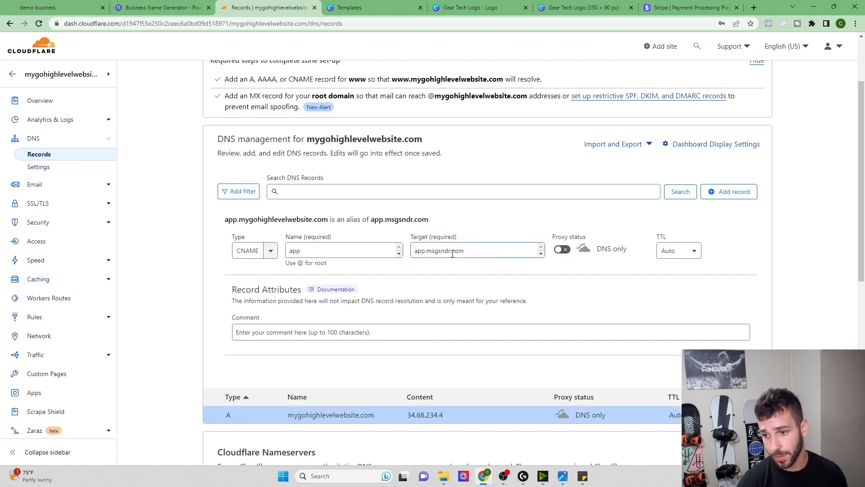
left_click_drag(416, 251, 481, 254)
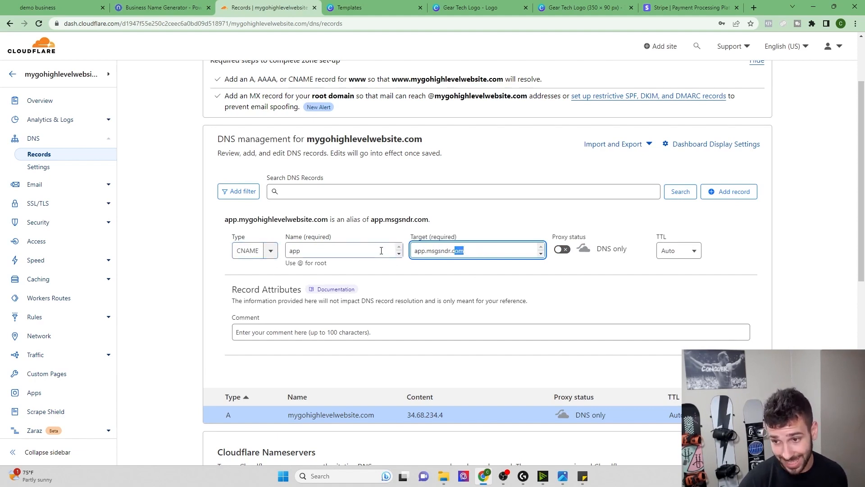
left_click(587, 265)
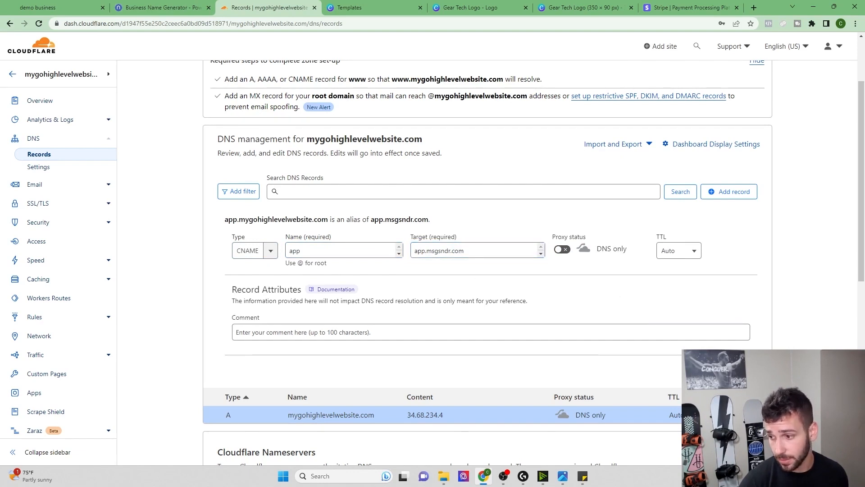
left_click(736, 371)
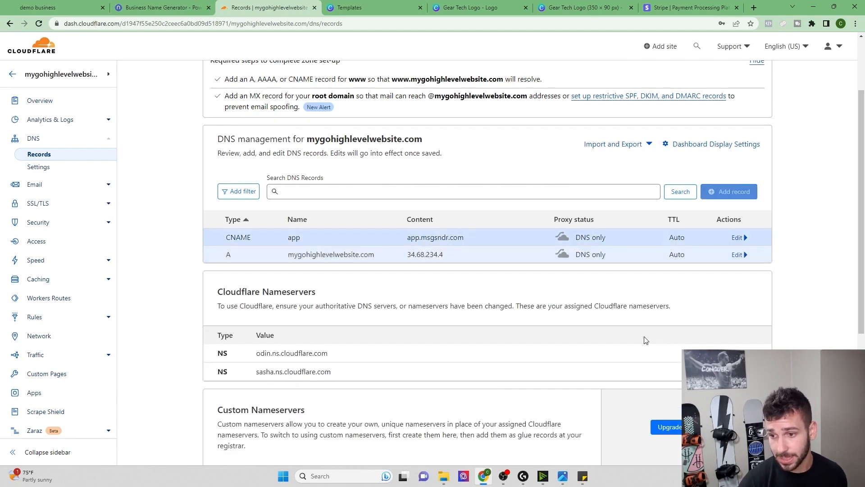
- Start a DNS-only record named link and try to save it as type A with IPv4 address link.msgsndr.com
left_click(732, 193)
left_click(562, 249)
left_click(305, 252)
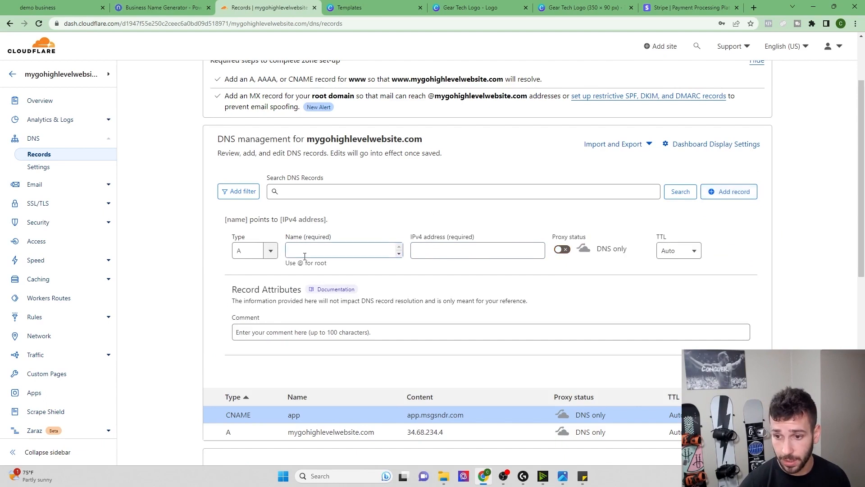
left_click(304, 254)
type("link")
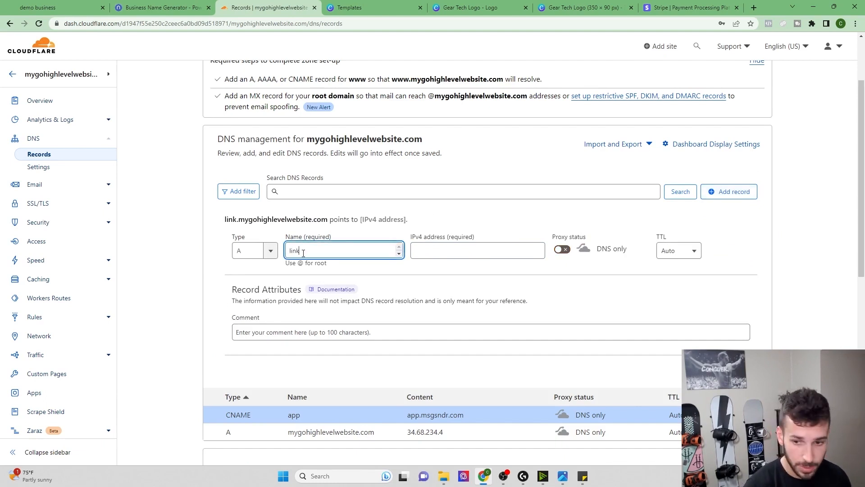
left_click(431, 250)
type("l")
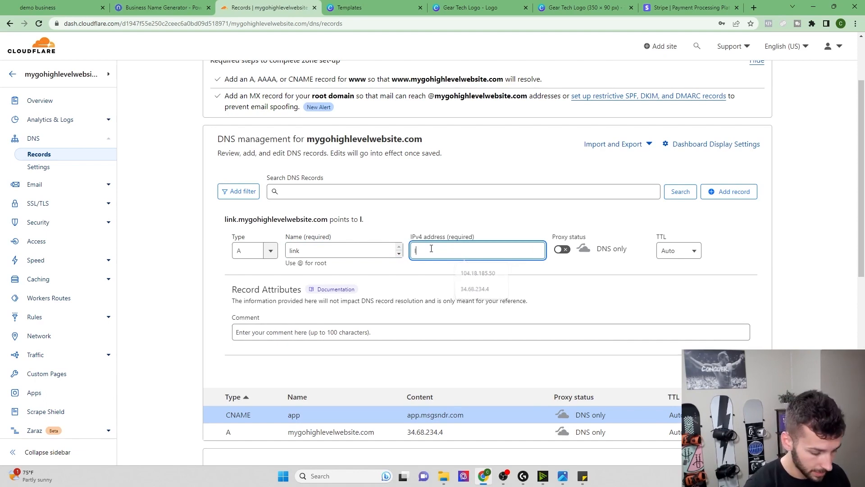
type("ink.msgsndr.com")
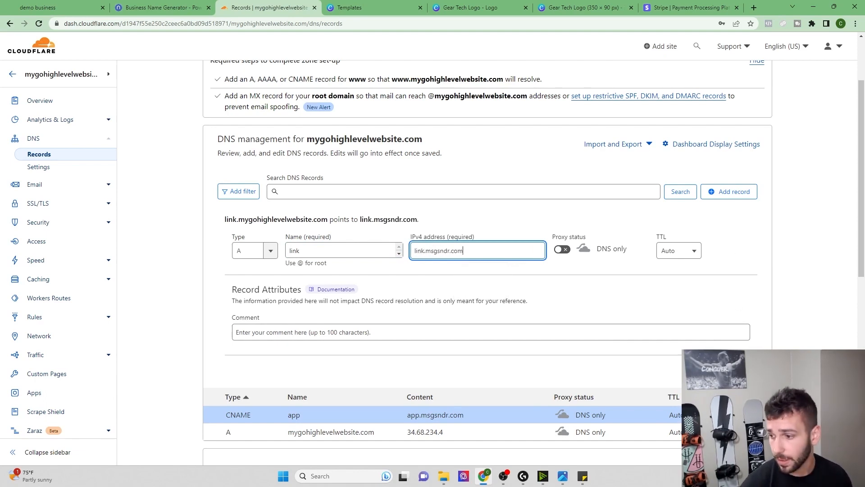
left_click(751, 308)
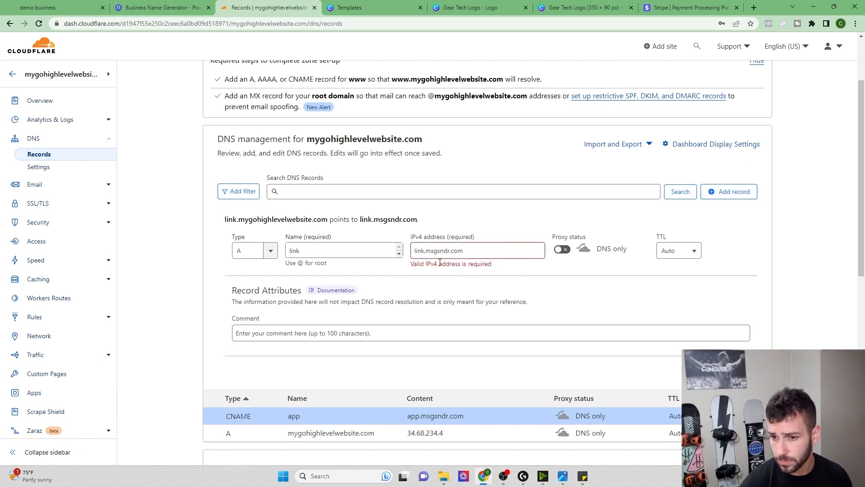
- Change the link record's type to CNAME, set its target to link.msgsndr.com and proxy status to DNS only, and save it
left_click(270, 252)
left_click(243, 321)
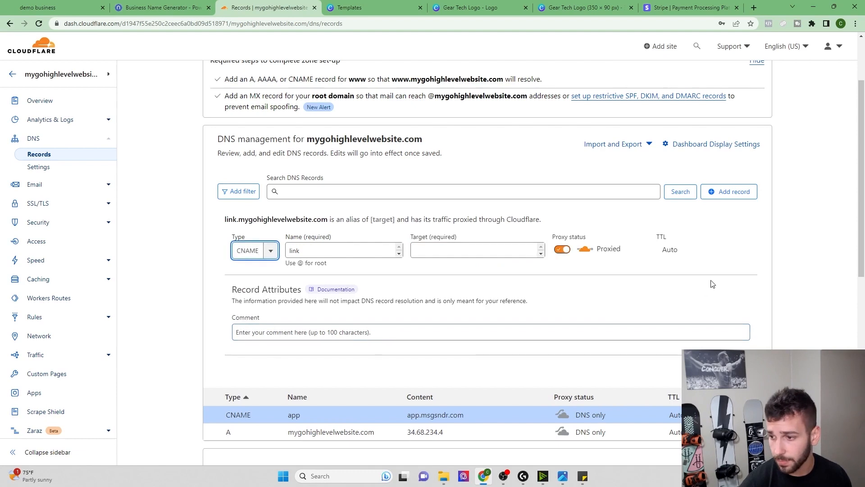
left_click(562, 249)
left_click(460, 253)
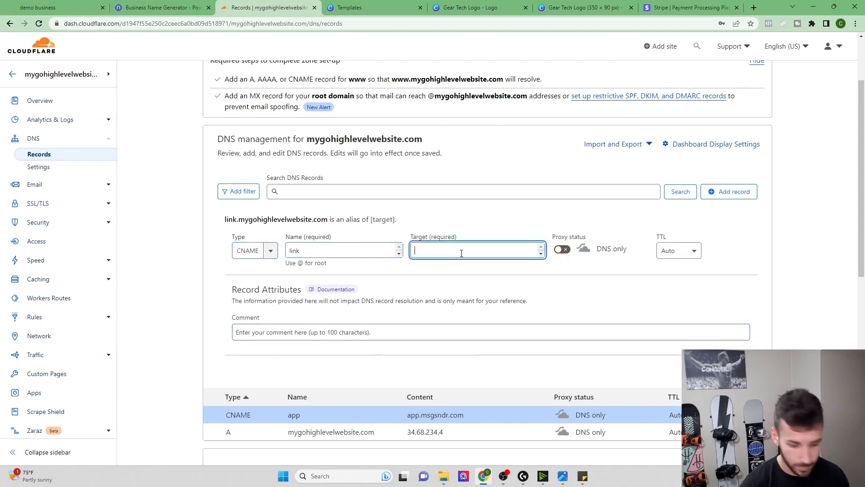
type("link.msgsndr.com")
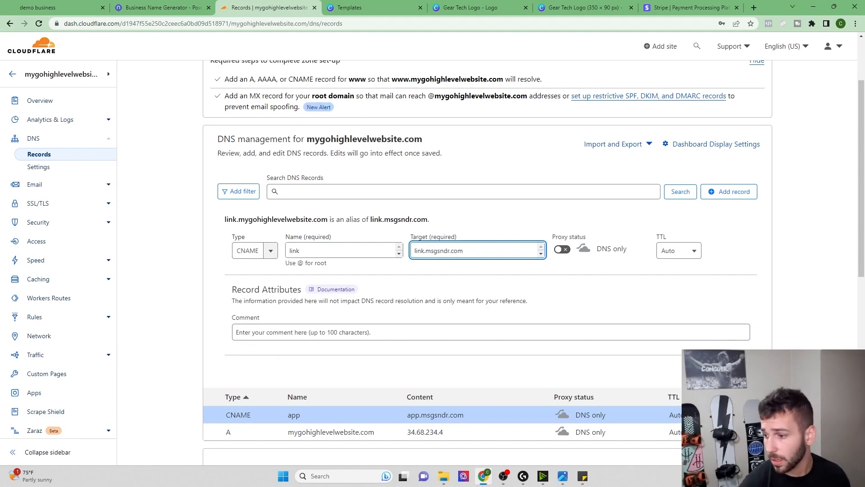
left_click(741, 372)
- Add and save a wildcard CNAME record named * with target flash.funnels.msgsndr.com and proxy status DNS only
left_click(729, 191)
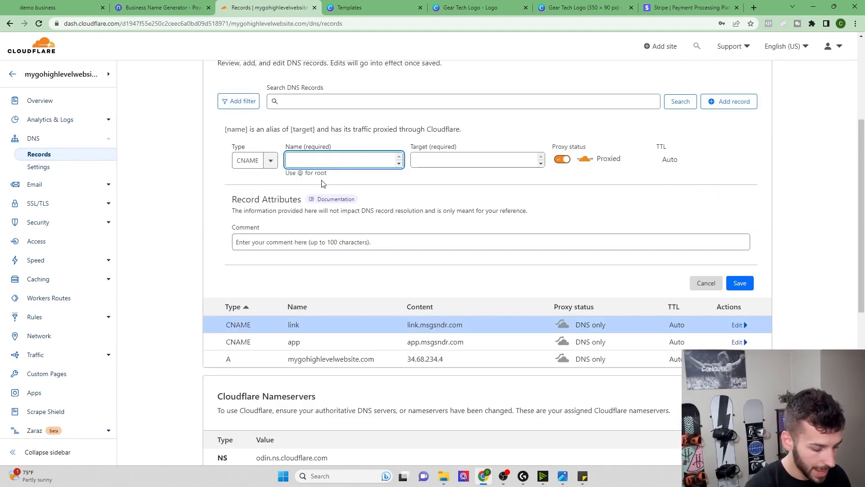
type("*")
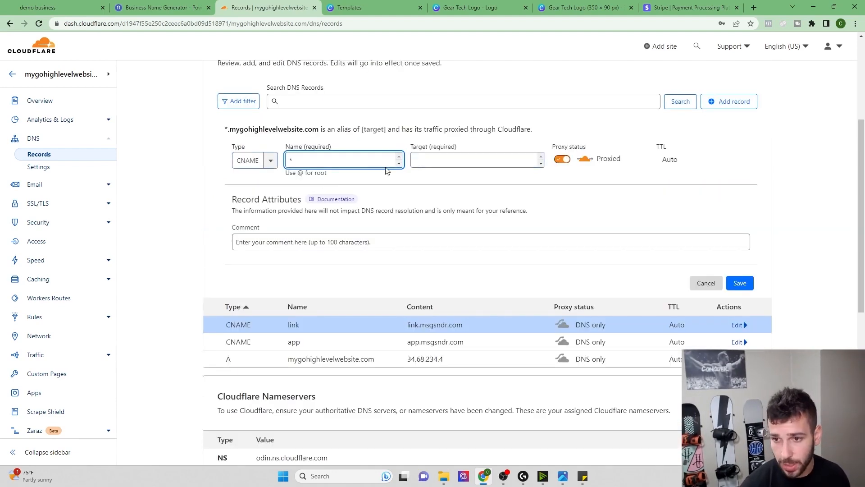
left_click(449, 163)
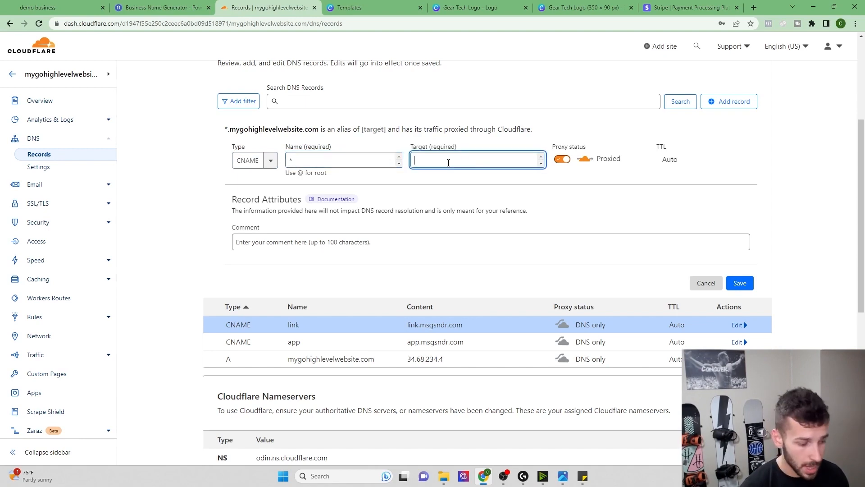
type("flash.")
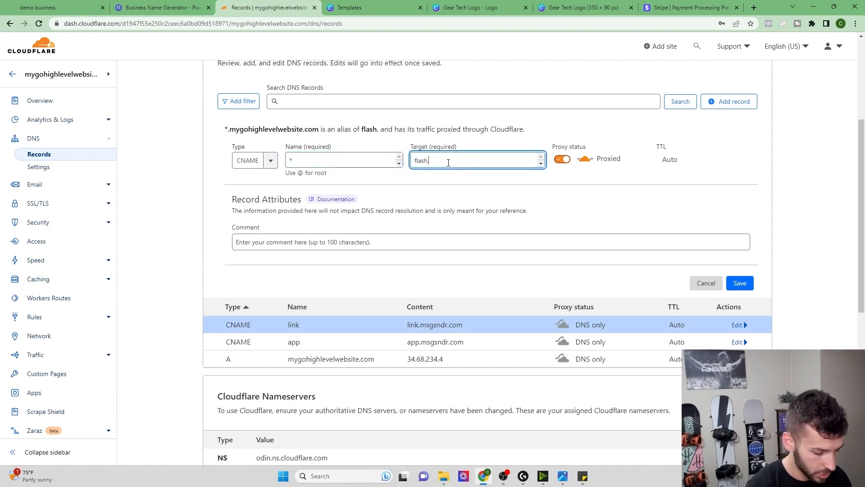
type("funnels.m")
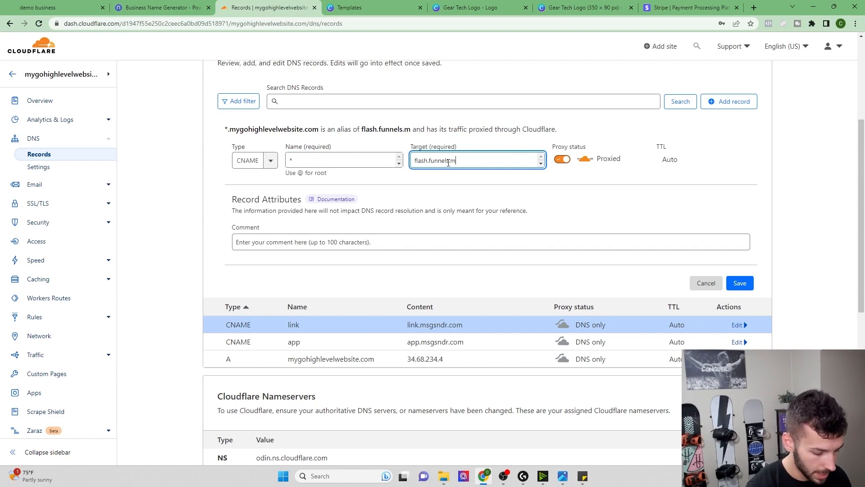
type("sgsndr.com")
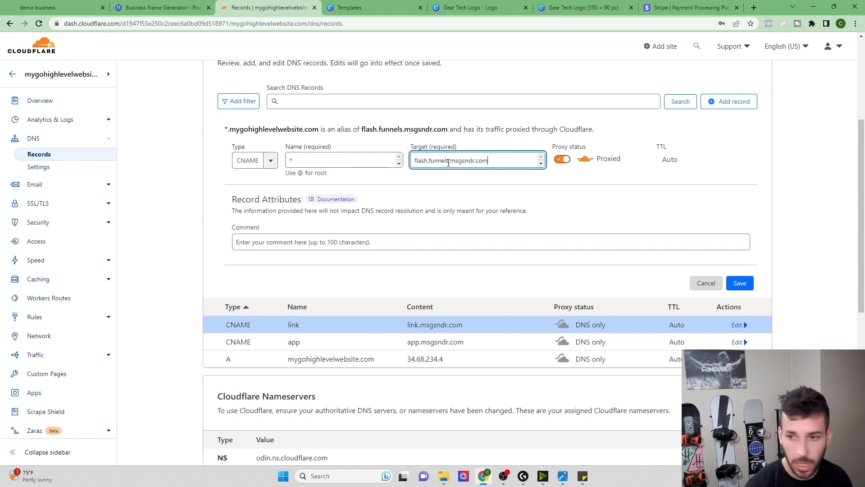
left_click(562, 158)
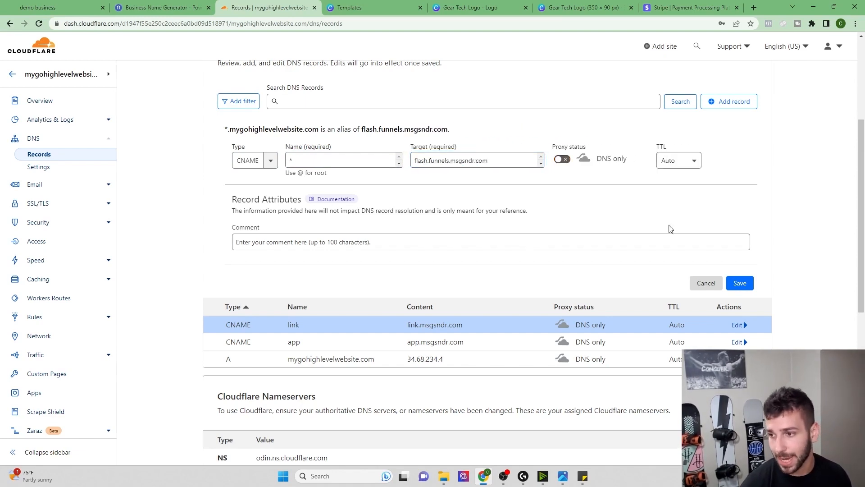
left_click(742, 283)
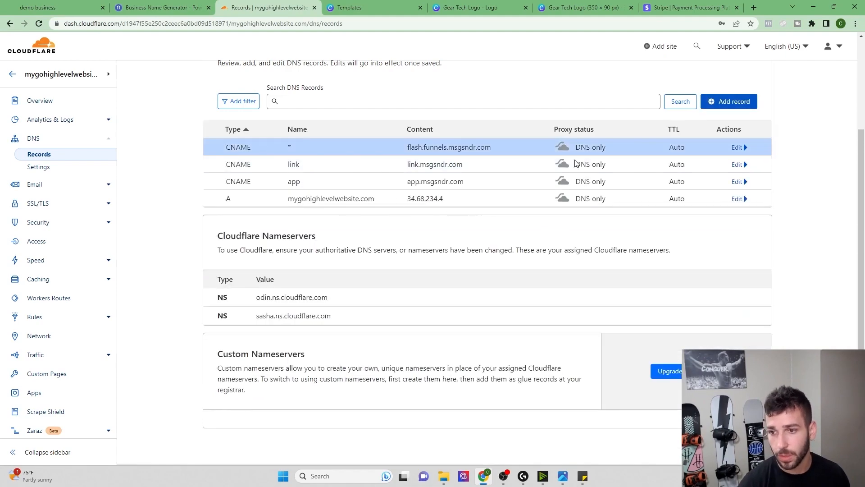
- Add and save a CNAME record named www with target flash.funnels.msgsndr.com and proxy status DNS only
left_click(730, 104)
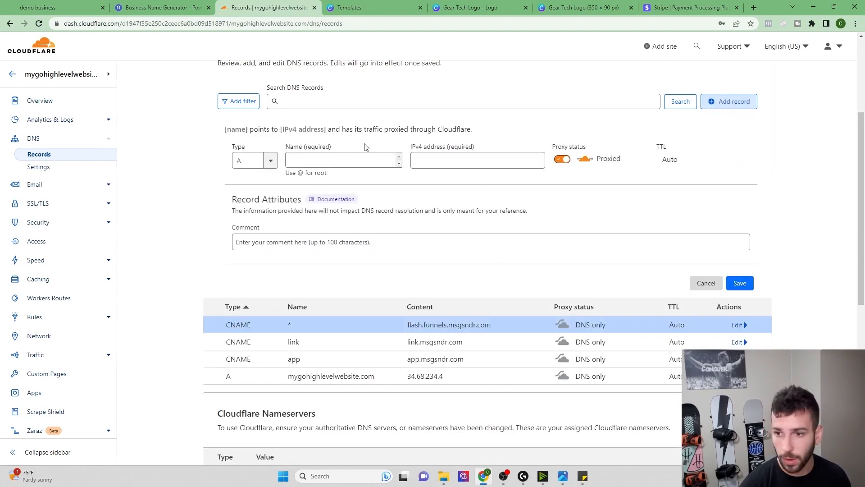
left_click(345, 160)
type("www")
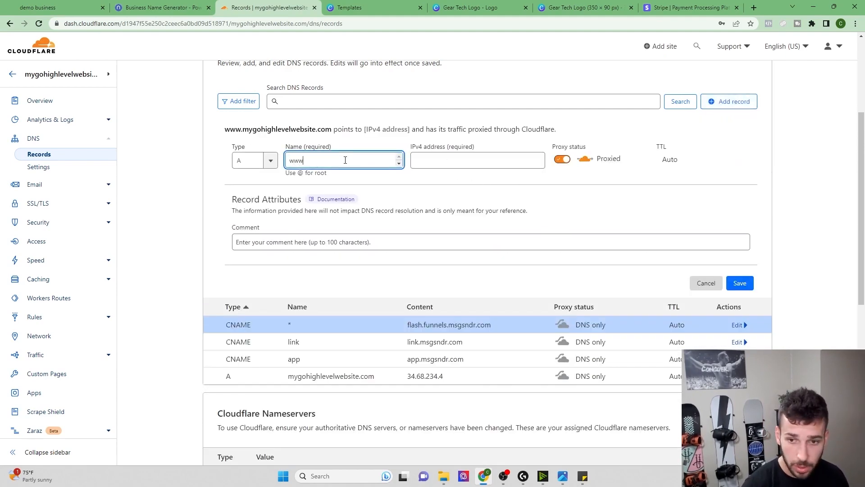
left_click(447, 164)
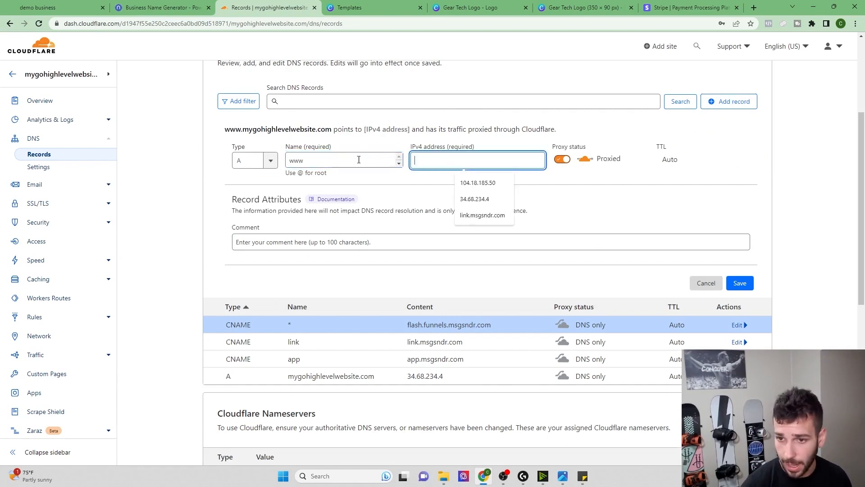
left_click(251, 161)
left_click(254, 244)
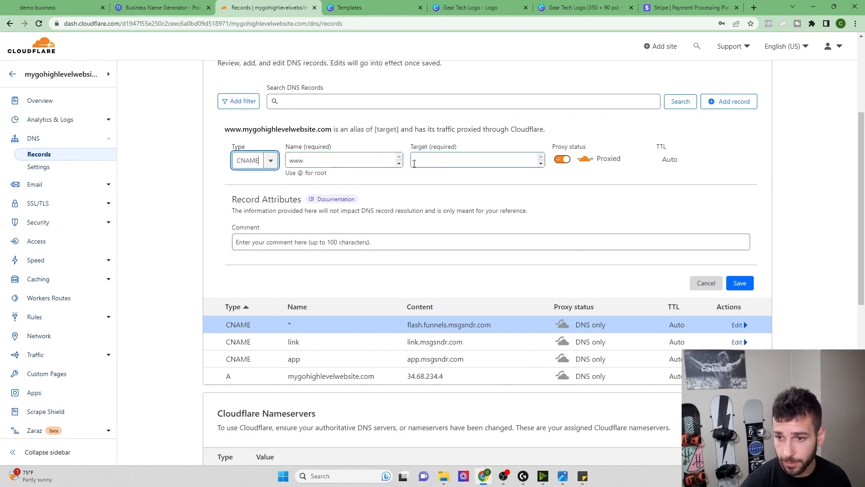
left_click(431, 162)
type("flash.funnels.")
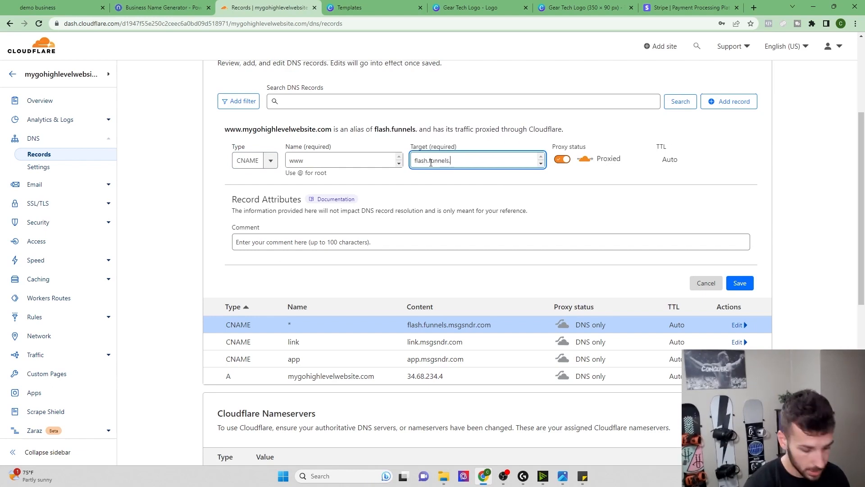
type("msgsndr.com")
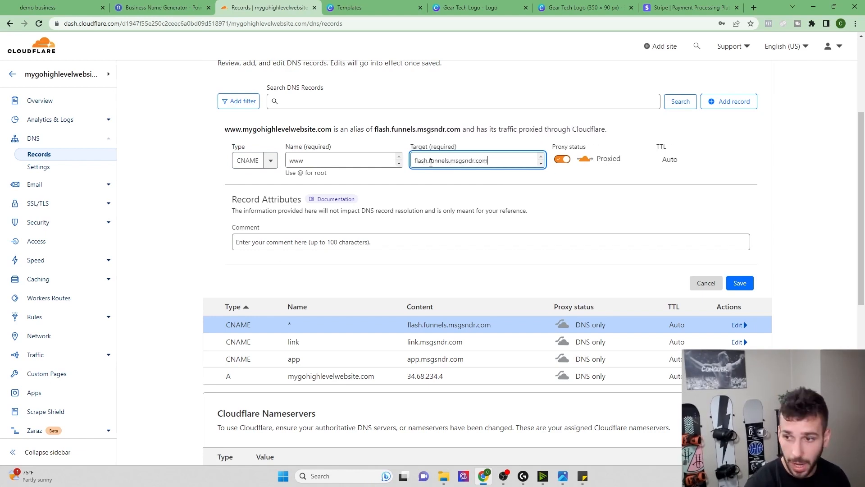
left_click(562, 158)
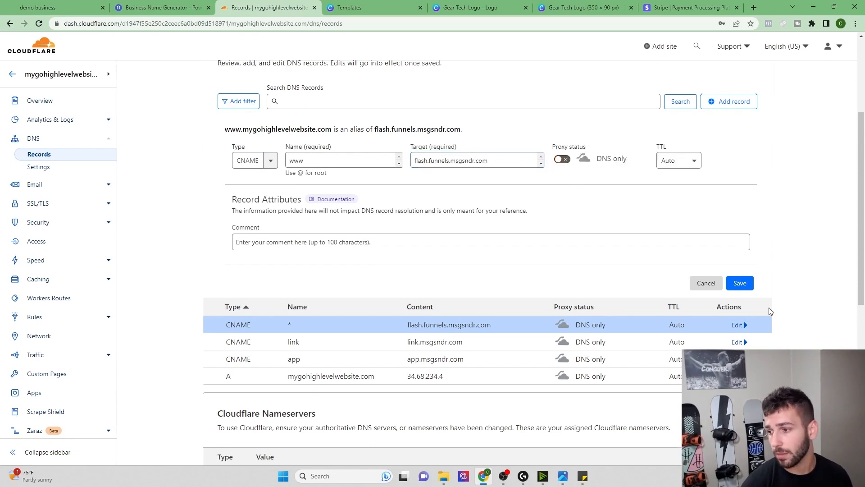
left_click(740, 283)
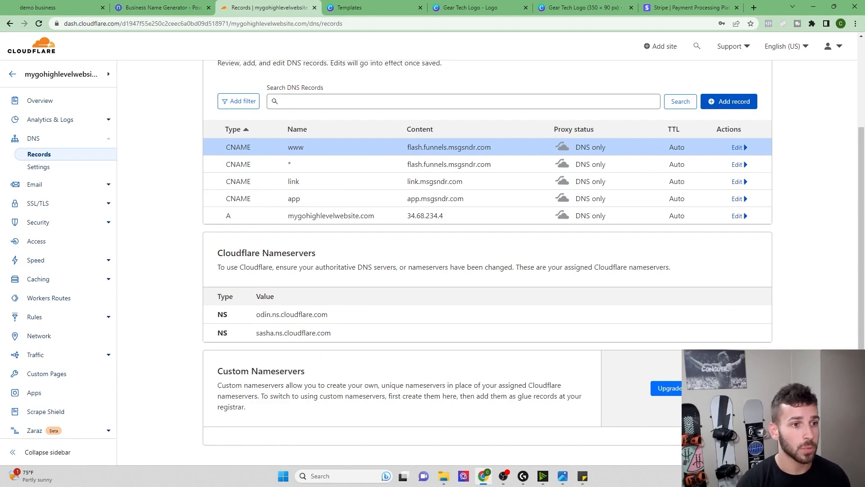
left_click_drag(0, 95, 33, 76)
left_click(343, 168)
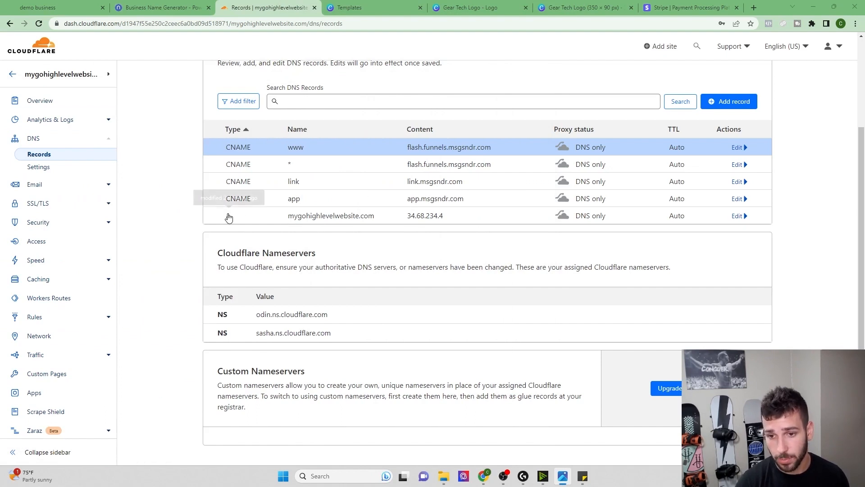
left_click_drag(302, 216, 351, 216)
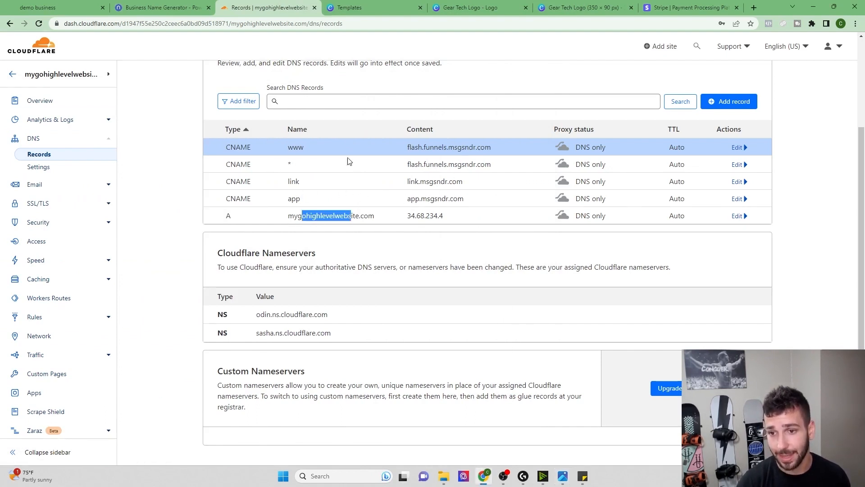
scroll(658, 175, "up", 3)
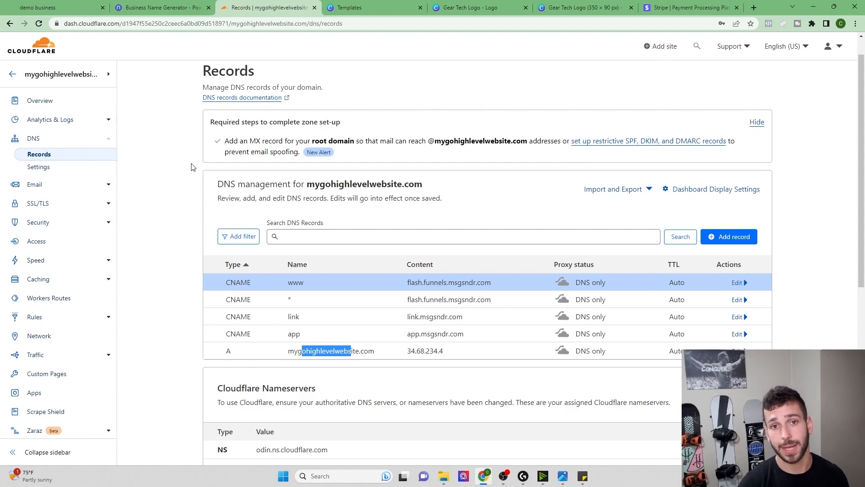
- Switch to HighLevel's company settings and set the whitelabel domain to app.mygohighlevelwebsite.com and the API domain to link.mygohighlevelwebsite.com
left_click(50, 5)
left_click(181, 227)
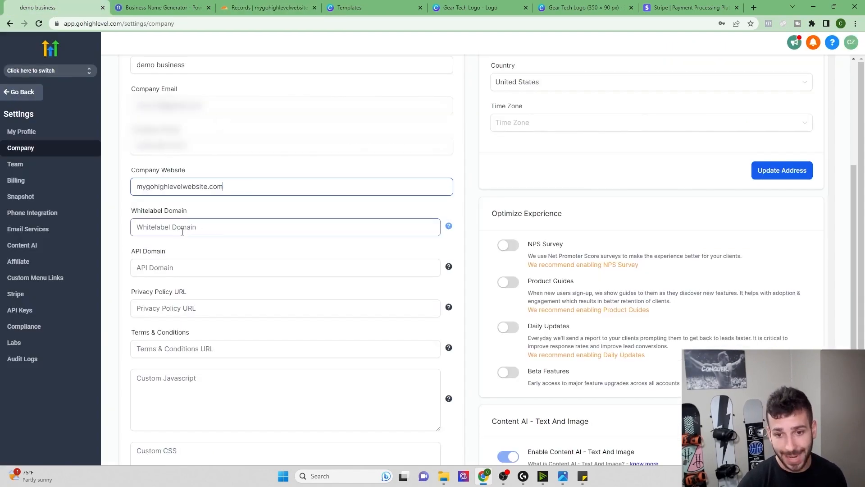
left_click_drag(141, 212, 170, 212)
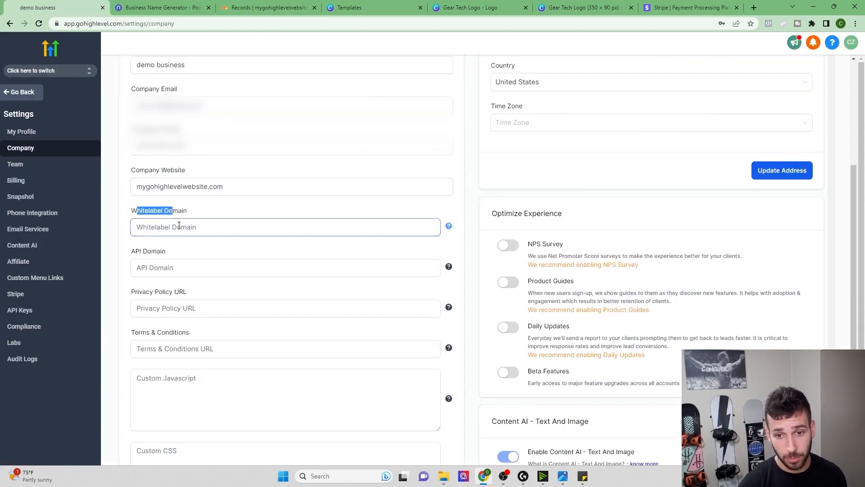
left_click(178, 226)
type("app.mygohighlevelwebsite.com")
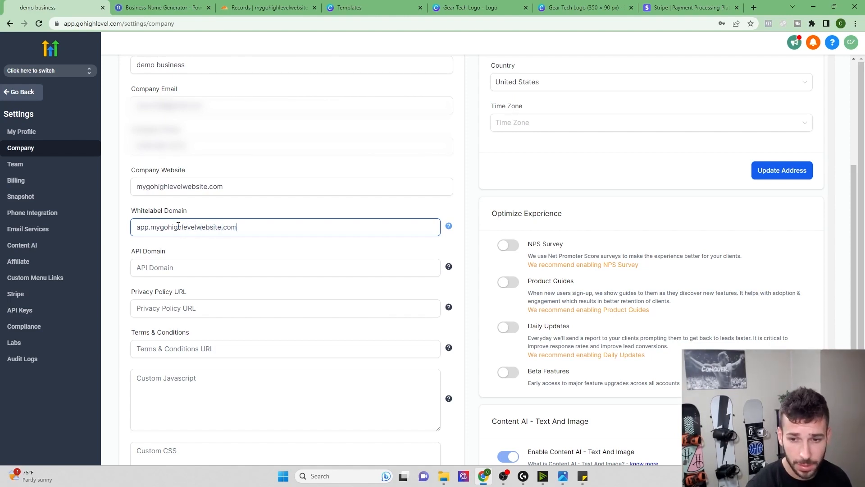
left_click(172, 267)
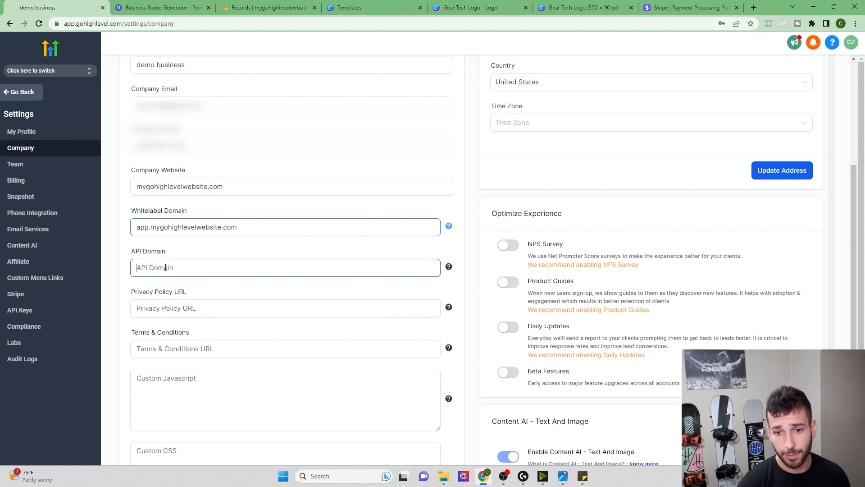
type("link.mygohighlevelwebsite.com")
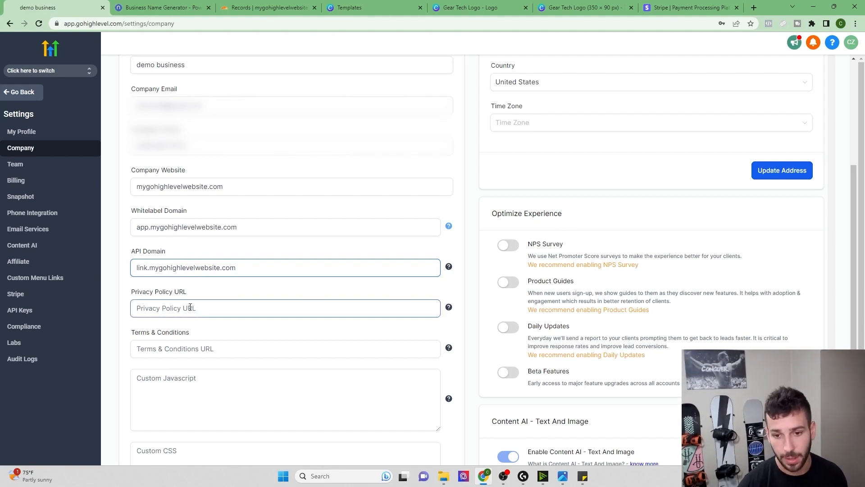
- Upload the UpScale logo image as the company logo
scroll(174, 342, "down", 1)
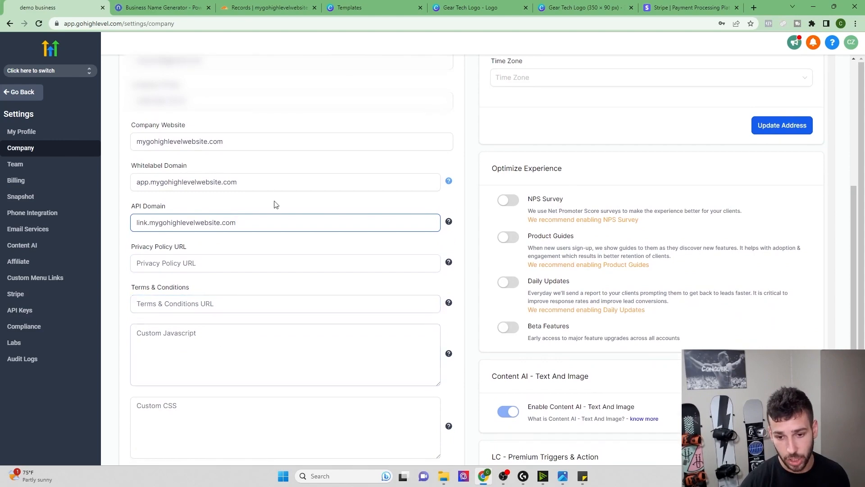
scroll(208, 289, "down", 2)
scroll(209, 273, "up", 2)
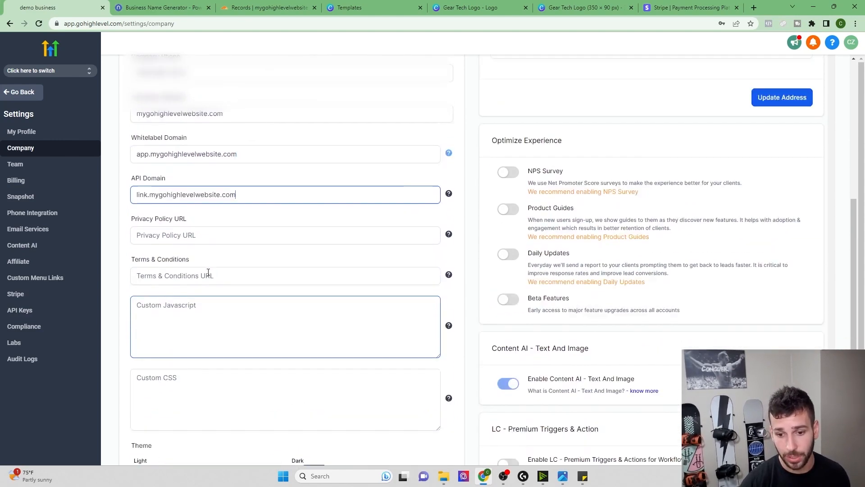
scroll(205, 280, "down", 4)
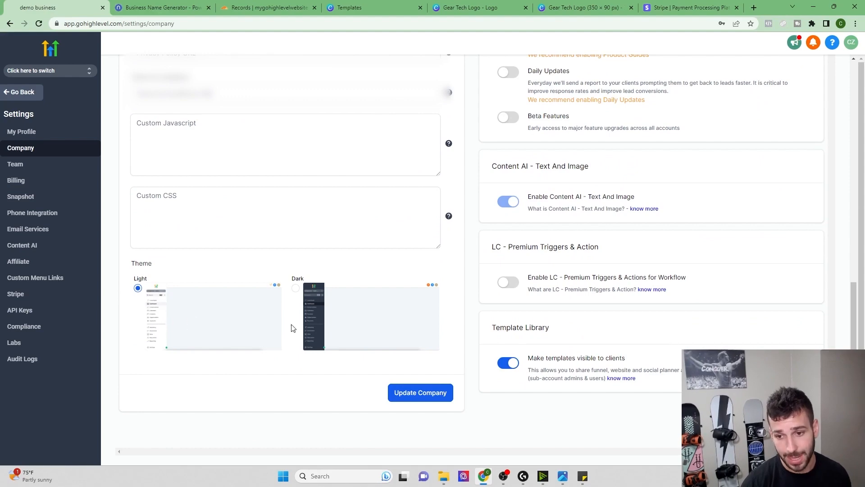
scroll(323, 322, "up", 15)
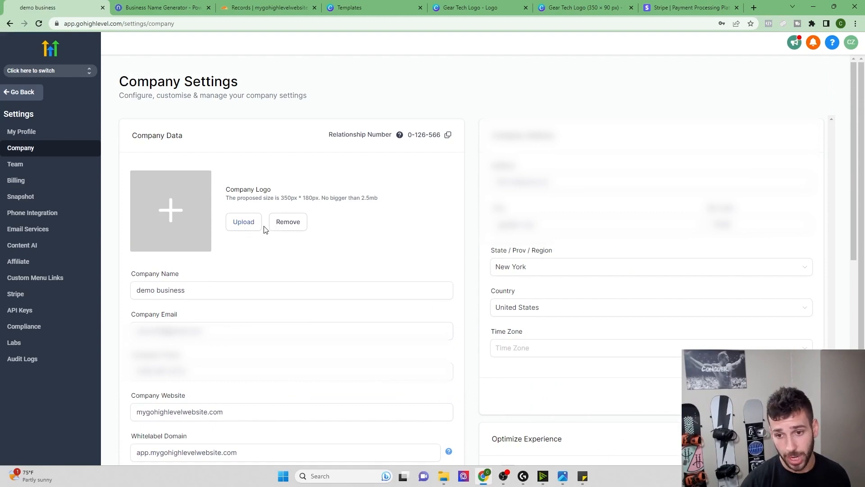
left_click(240, 222)
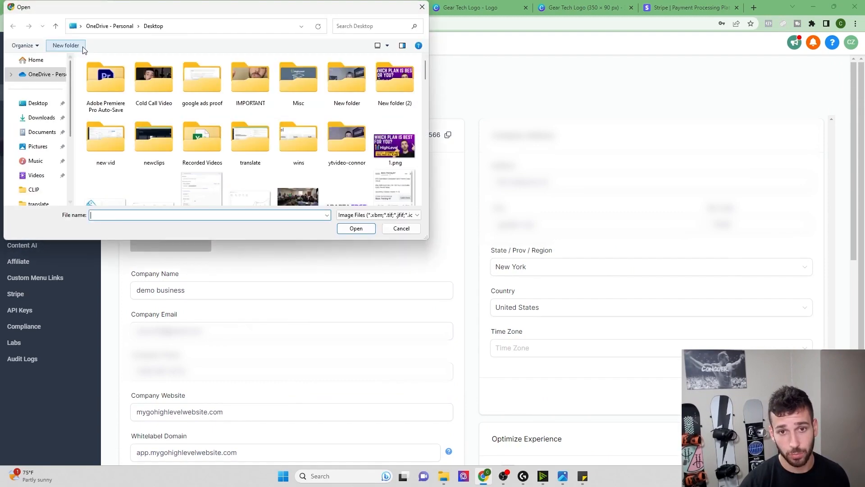
left_click_drag(120, 13, 0, 100)
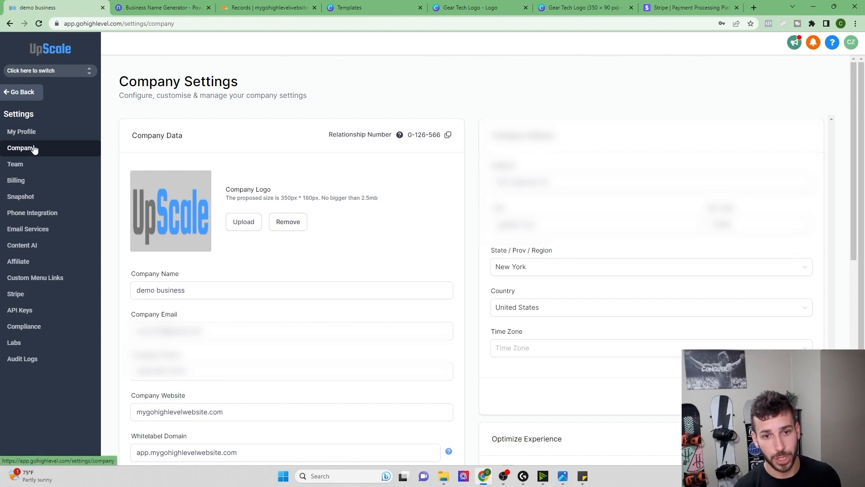
- Save the updated company data, keeping the Light theme
scroll(373, 244, "down", 11)
scroll(374, 311, "down", 1)
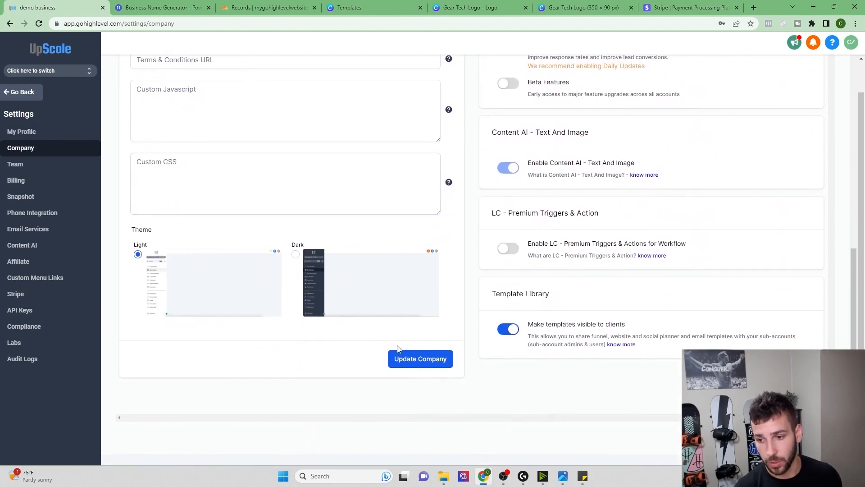
left_click(393, 361)
scroll(304, 278, "up", 7)
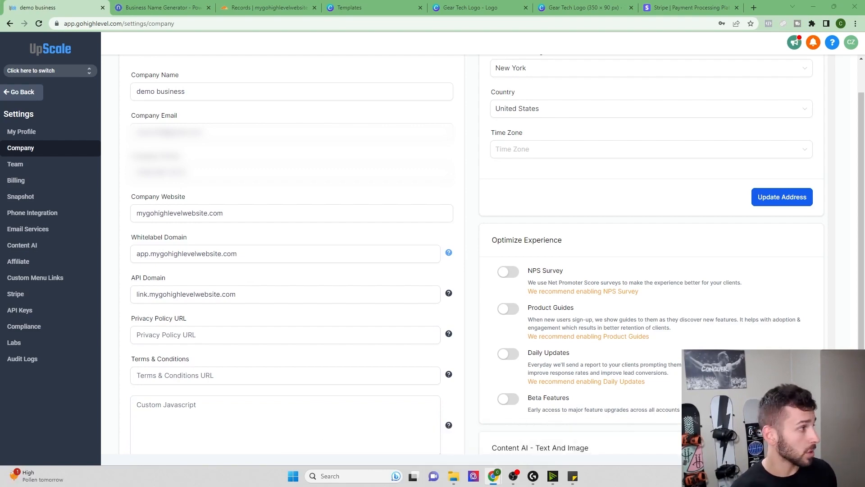
- Load the snapshot share link in a separate browser window, import the snapshot into the agency account, and close that window
left_click_drag(0, 176, 349, 106)
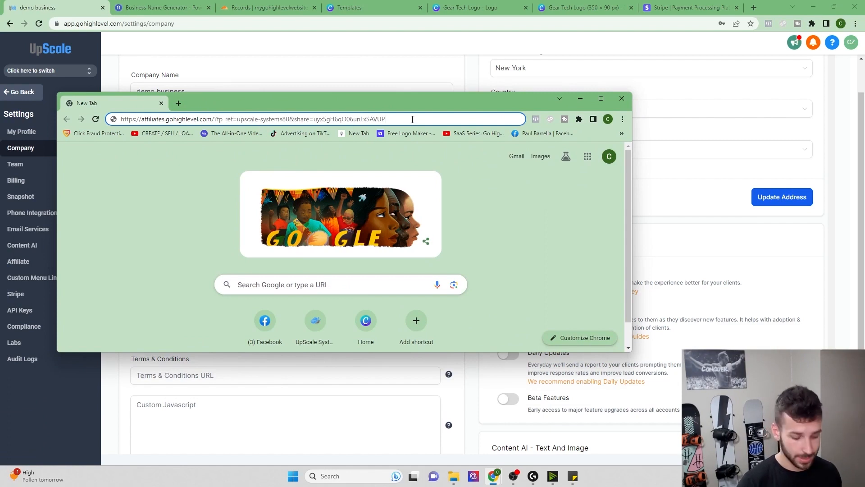
key("Return")
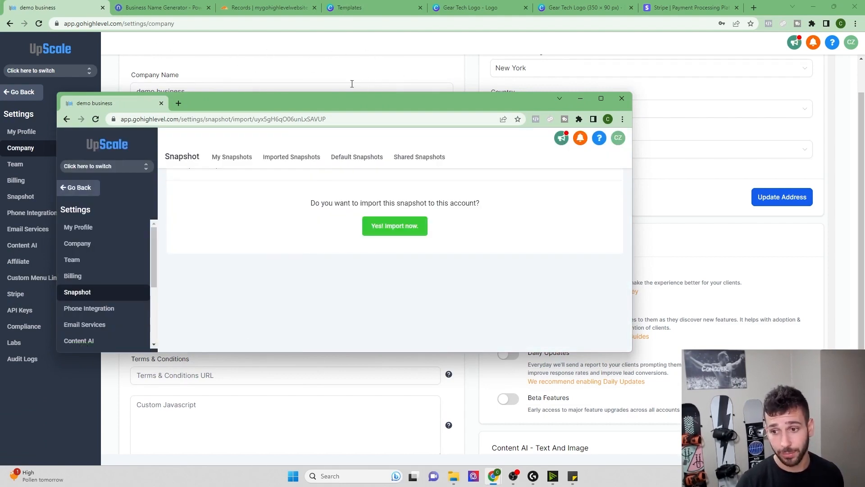
left_click(386, 224)
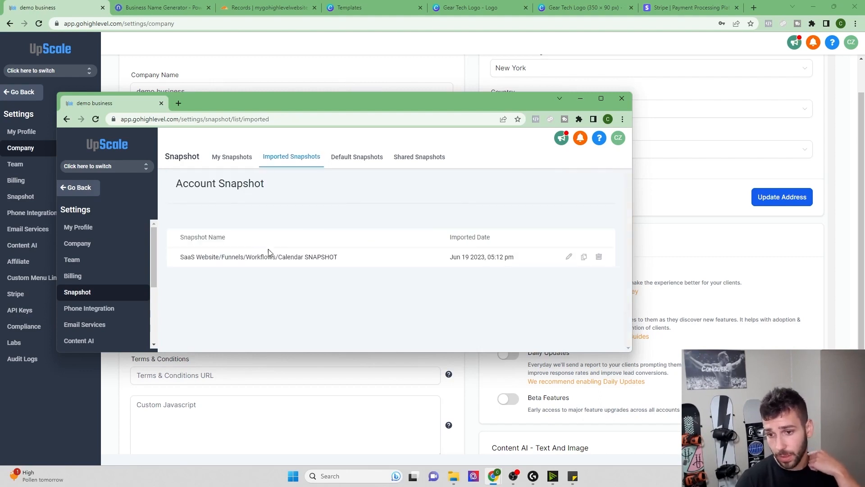
left_click(625, 98)
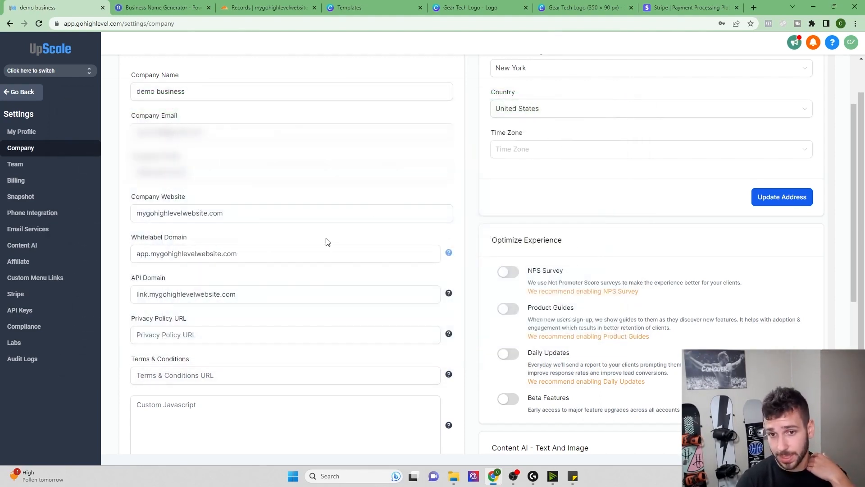
- Leave the settings, dismiss the kickoff call guide, and open the account details of the demo business sub-account
left_click(25, 96)
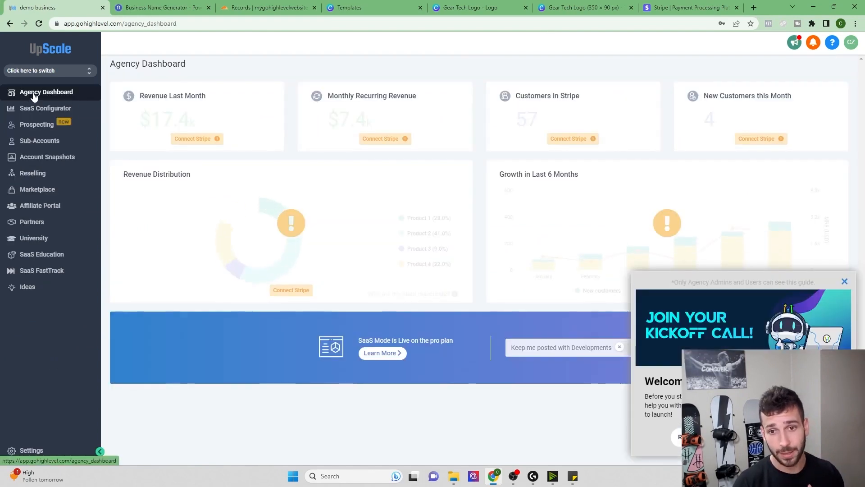
left_click(844, 281)
left_click(50, 72)
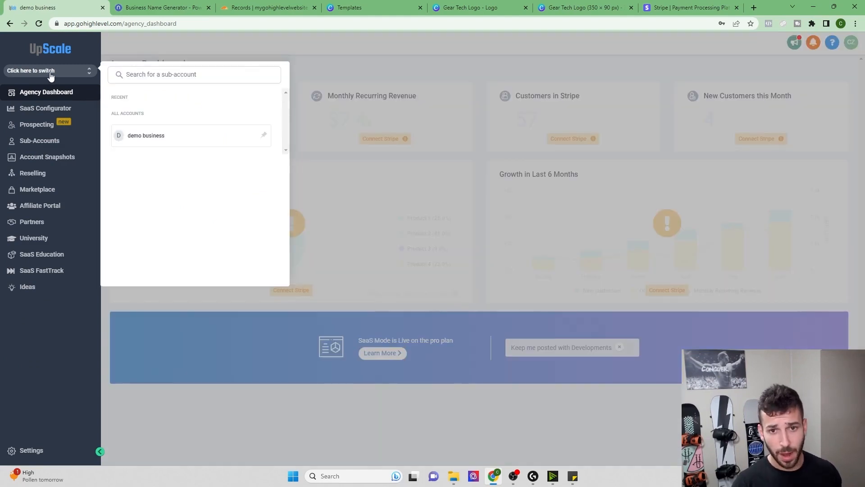
left_click(65, 83)
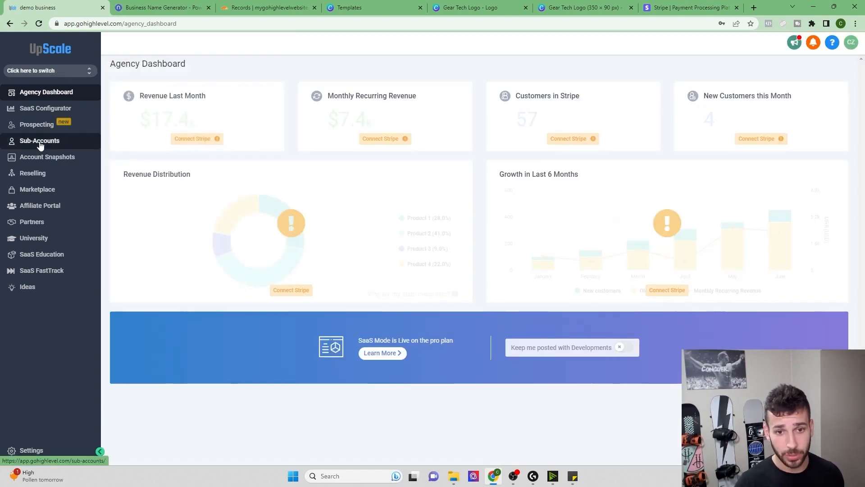
left_click(40, 142)
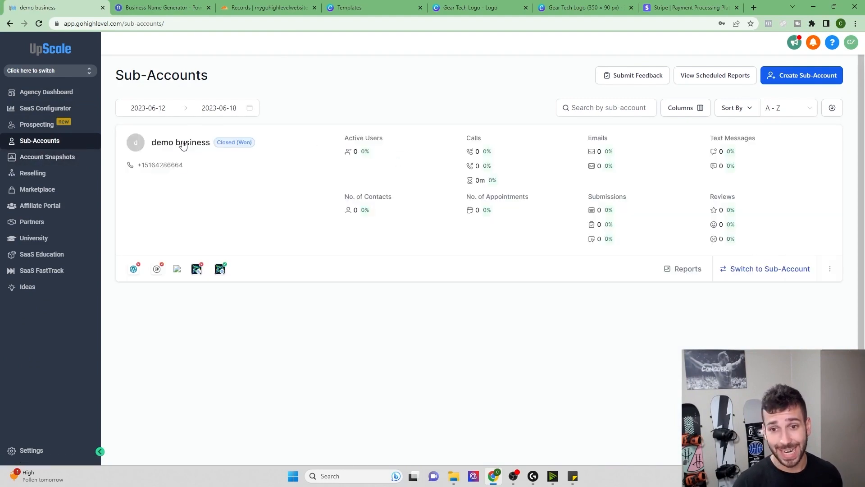
left_click(173, 144)
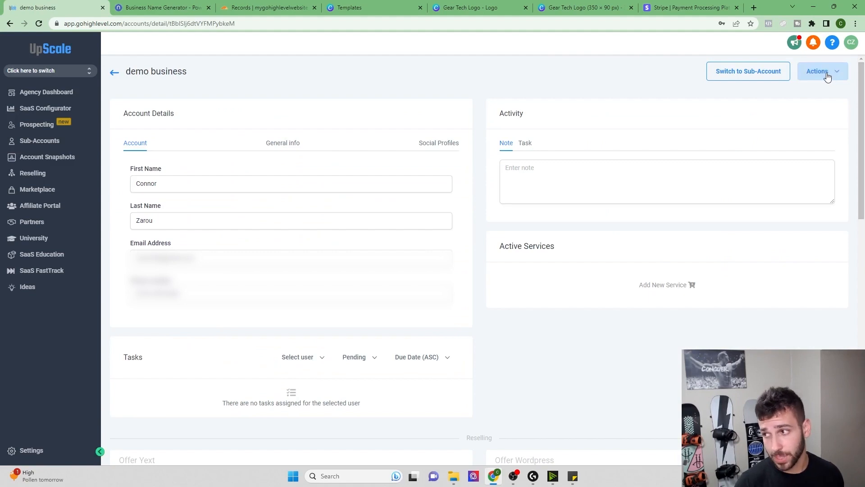
- Load the imported SaaS Website/Funnels/Workflows/Calendar SNAPSHOT into the demo business sub-account with all assets selected and all conflicts skipped
left_click(827, 75)
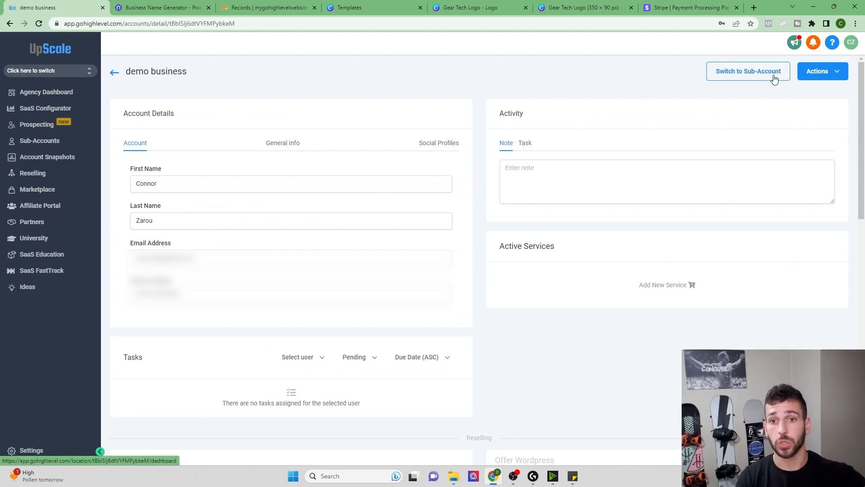
left_click(821, 73)
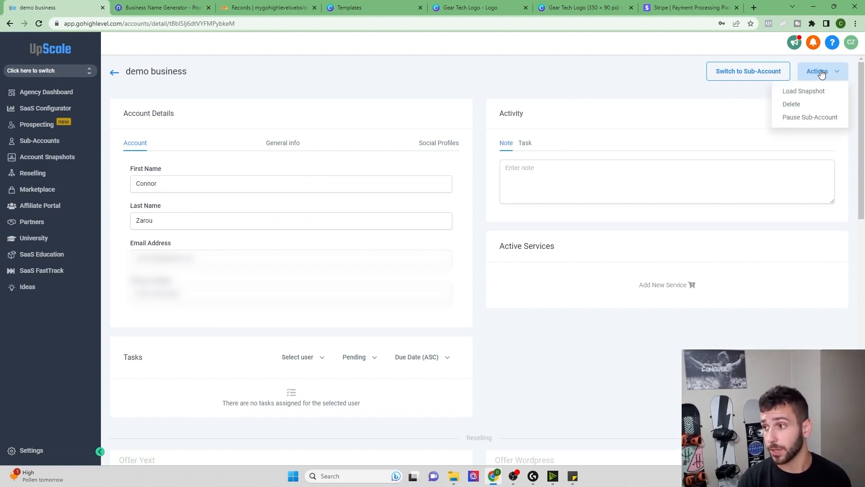
left_click(796, 89)
left_click(386, 181)
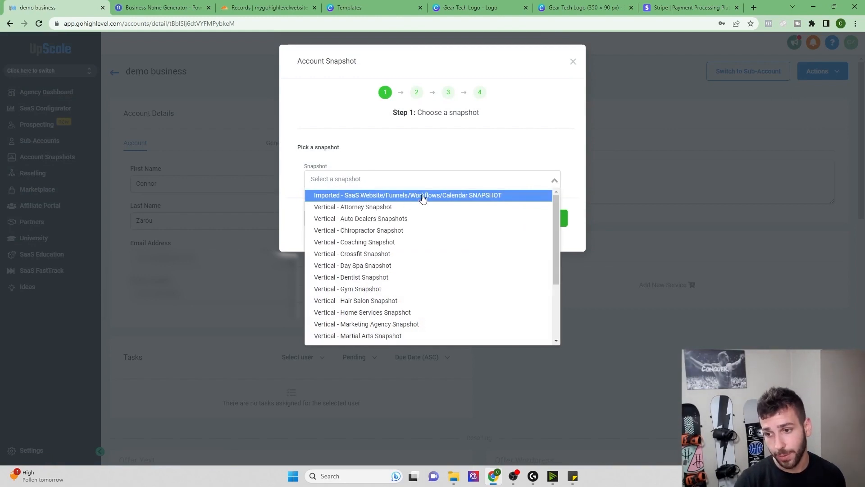
left_click(481, 195)
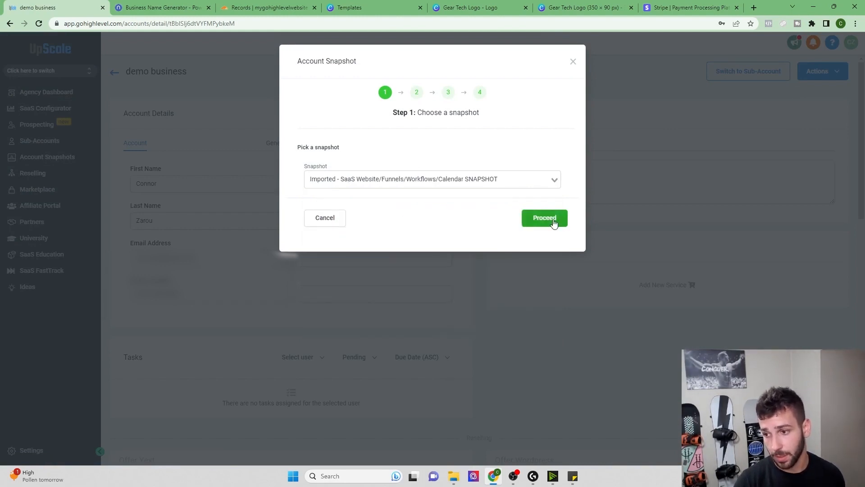
left_click(550, 219)
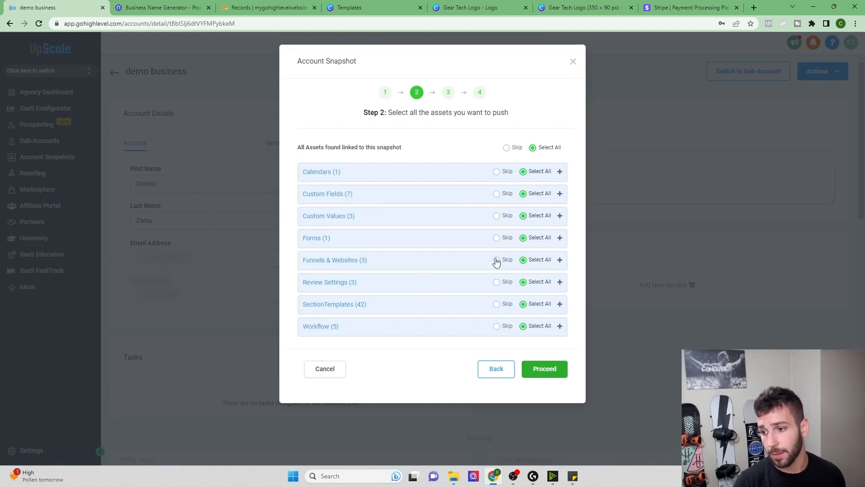
left_click(545, 369)
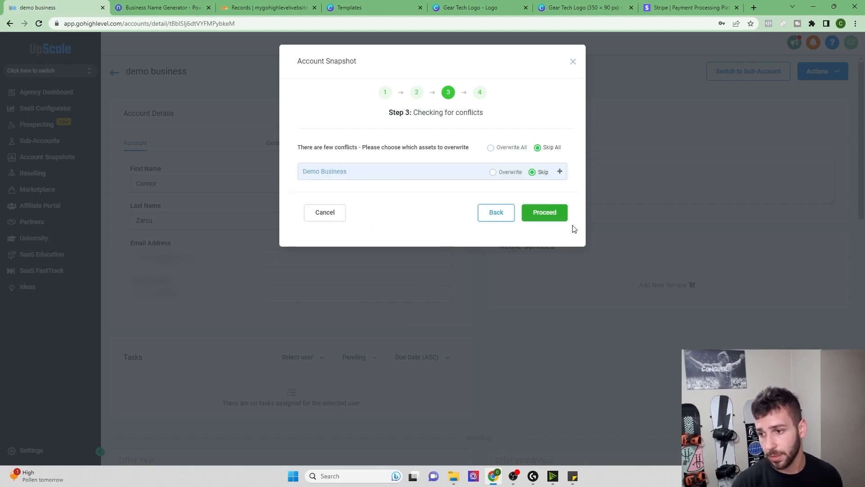
left_click(557, 215)
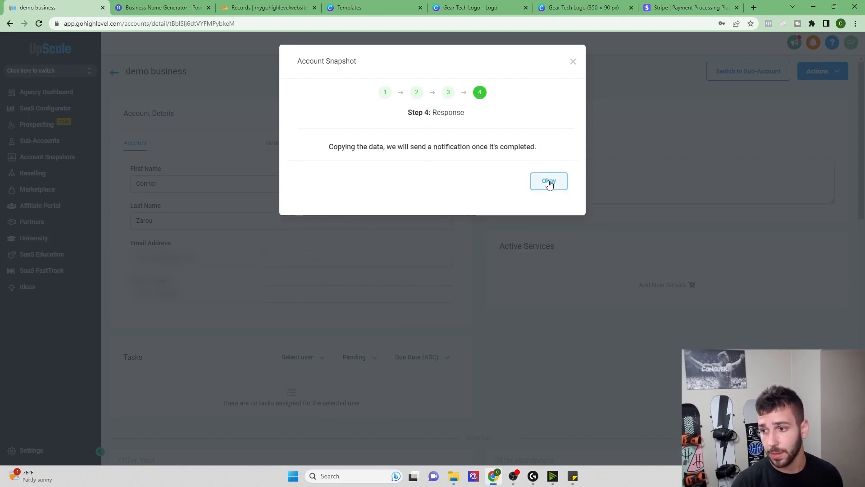
left_click(549, 183)
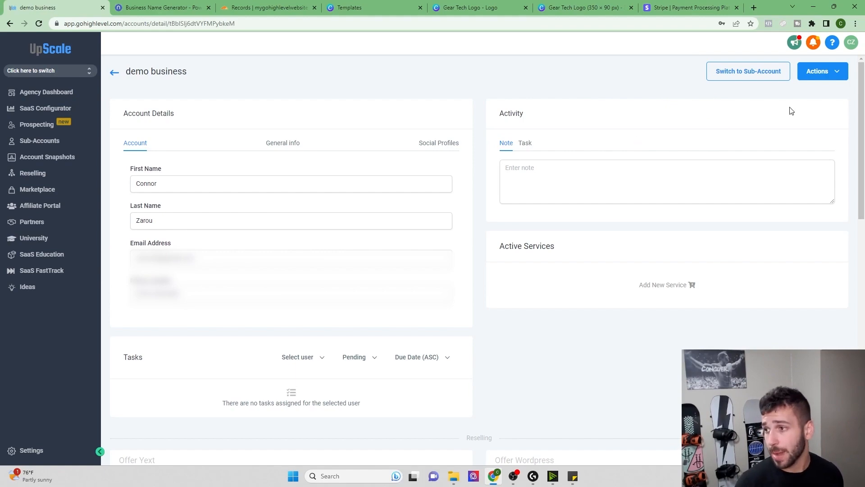
- Switch into the demo business sub-account and open its list of funnels
left_click(729, 75)
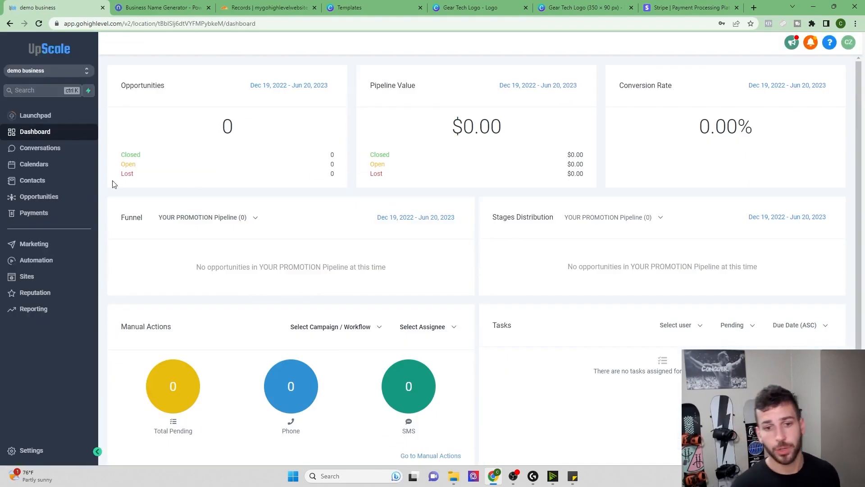
left_click(28, 277)
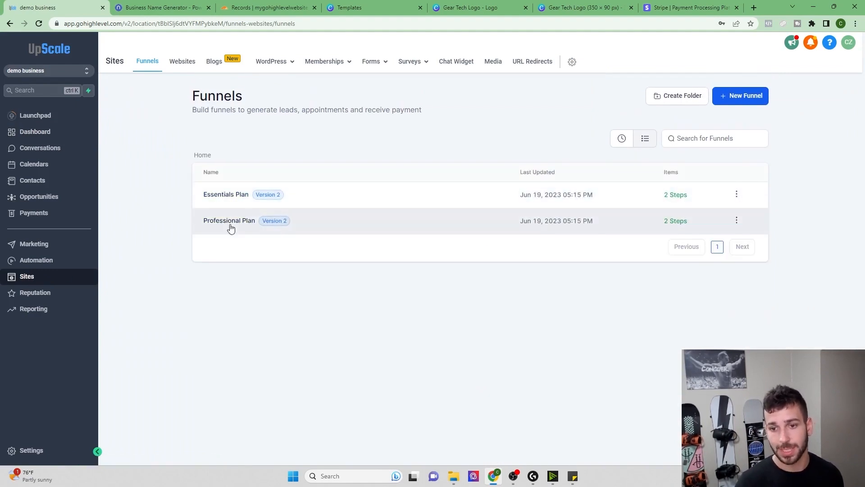
- Review the sub-account's imported websites and workflows, and open its domain settings
left_click(180, 61)
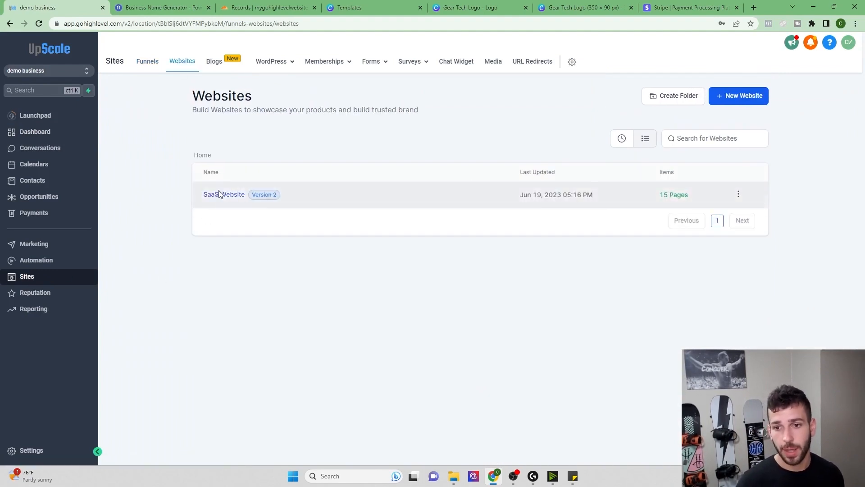
left_click(30, 262)
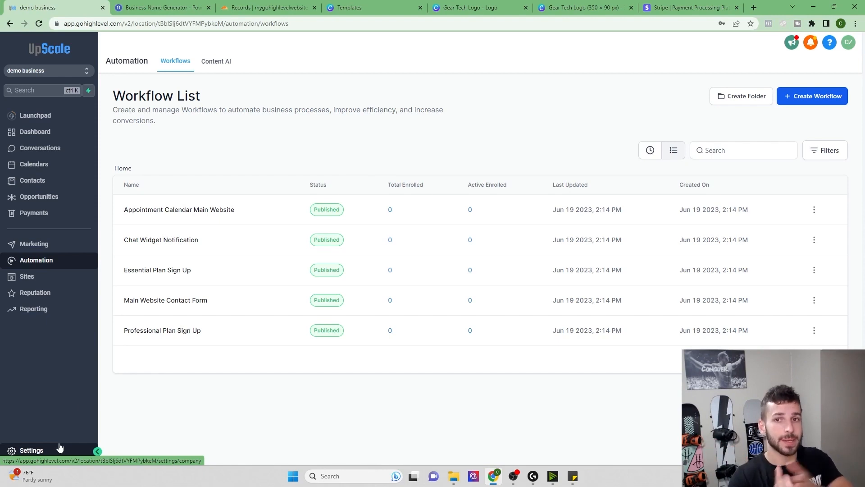
left_click(31, 450)
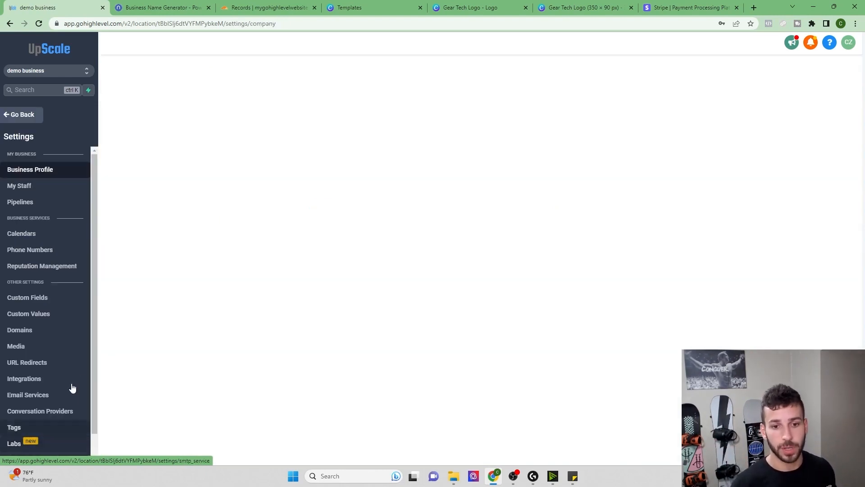
left_click(35, 333)
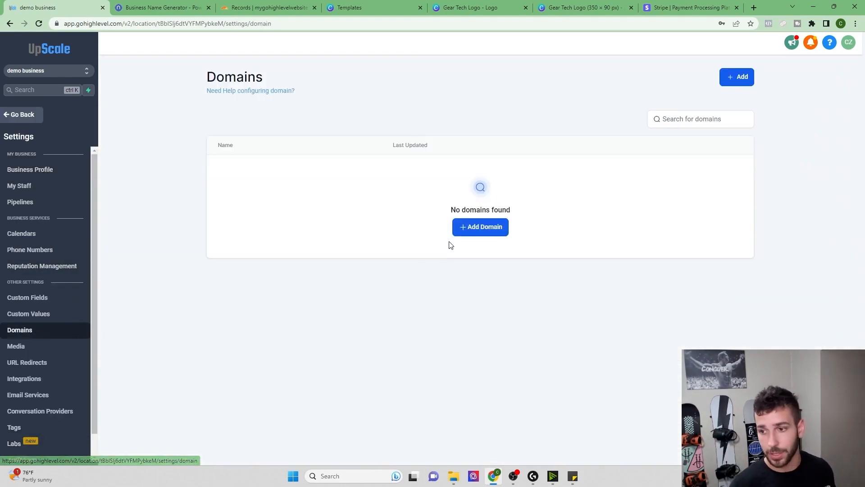
left_click(476, 225)
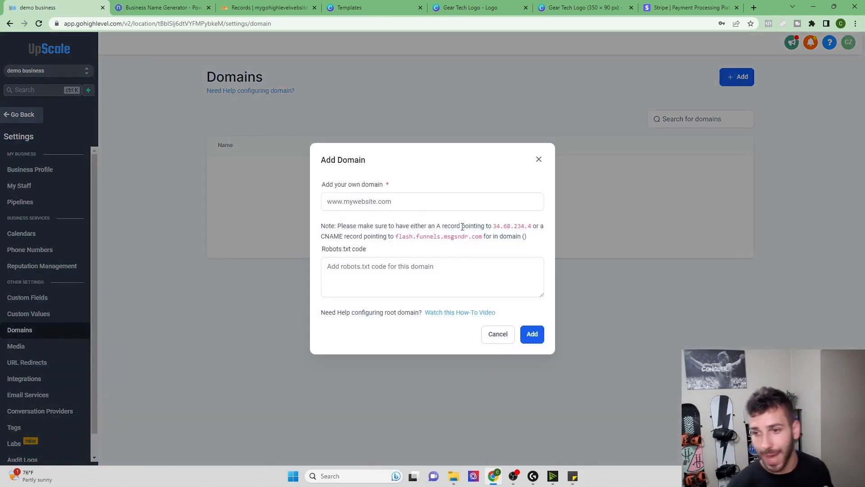
left_click(402, 202)
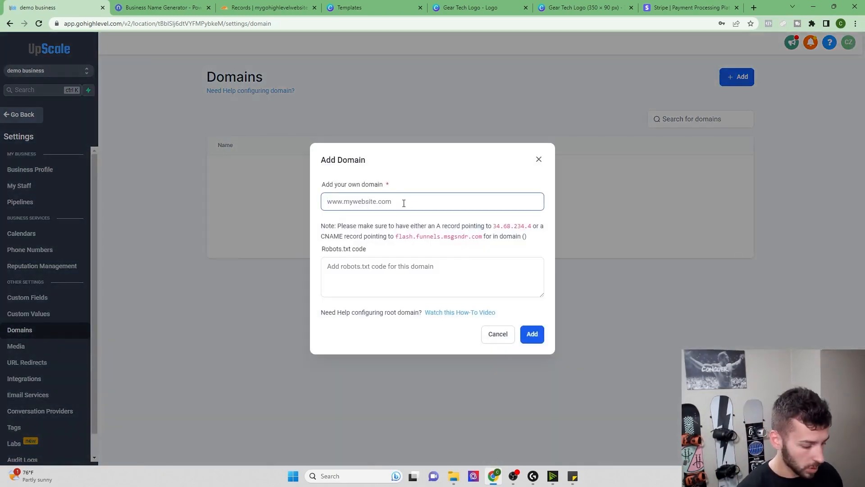
type("www")
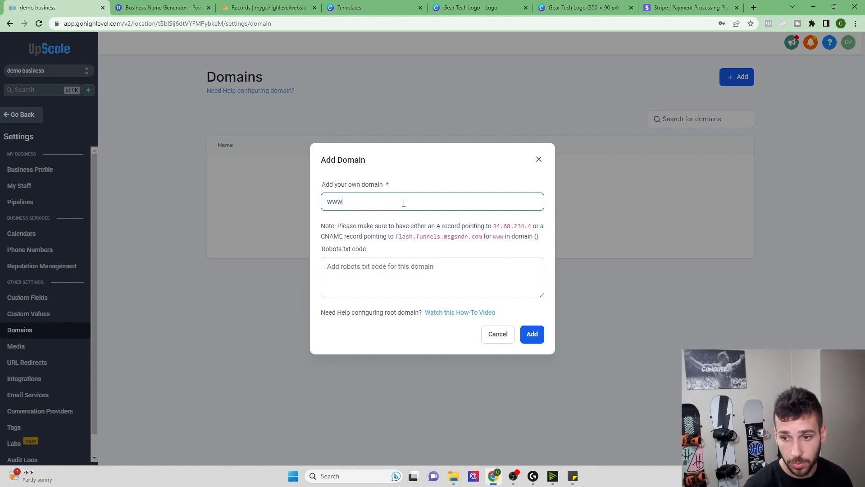
type(".")
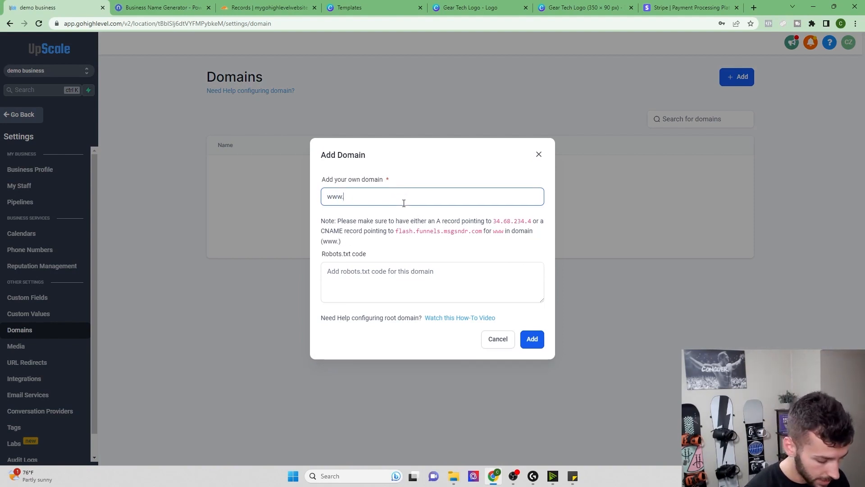
type("mygohighlev")
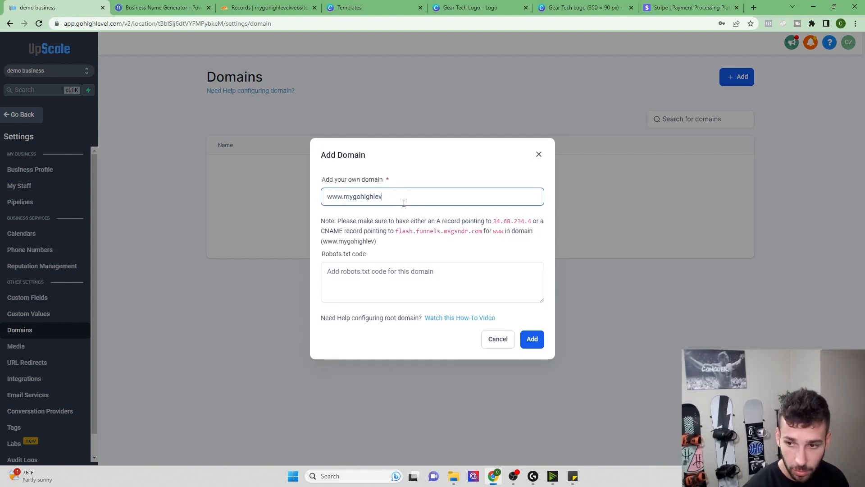
type("elwb")
key("BackSpace")
type("e")
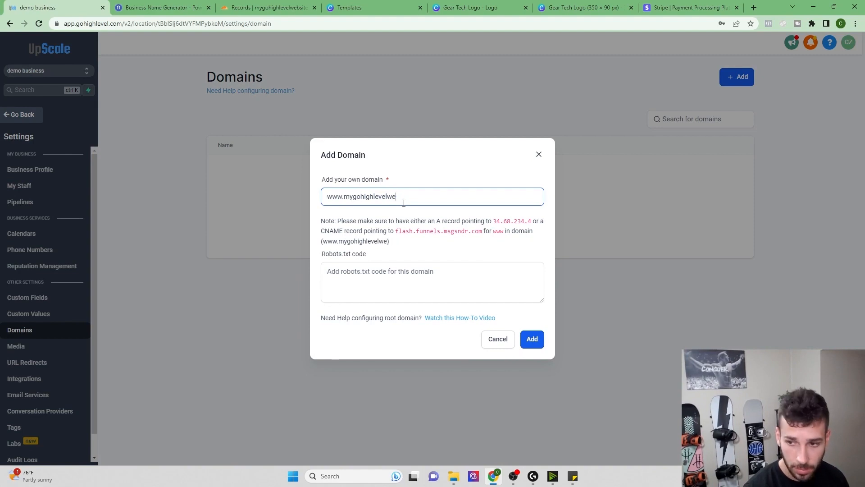
type("bsite.com")
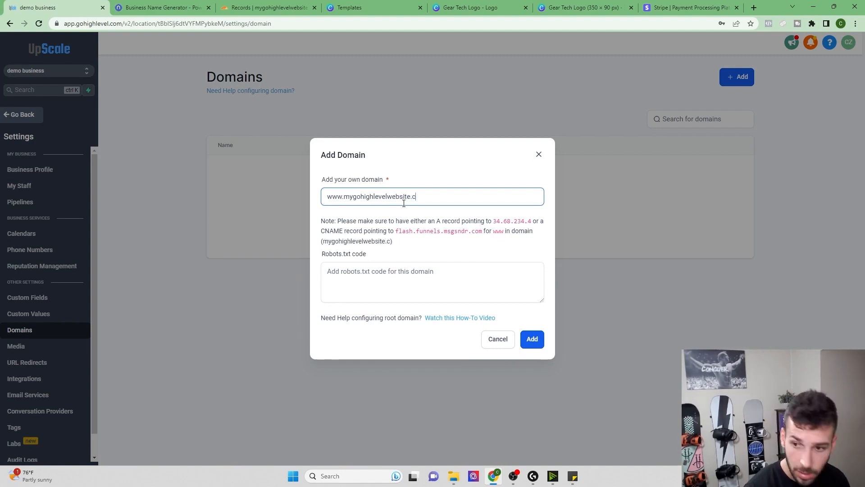
left_click(531, 340)
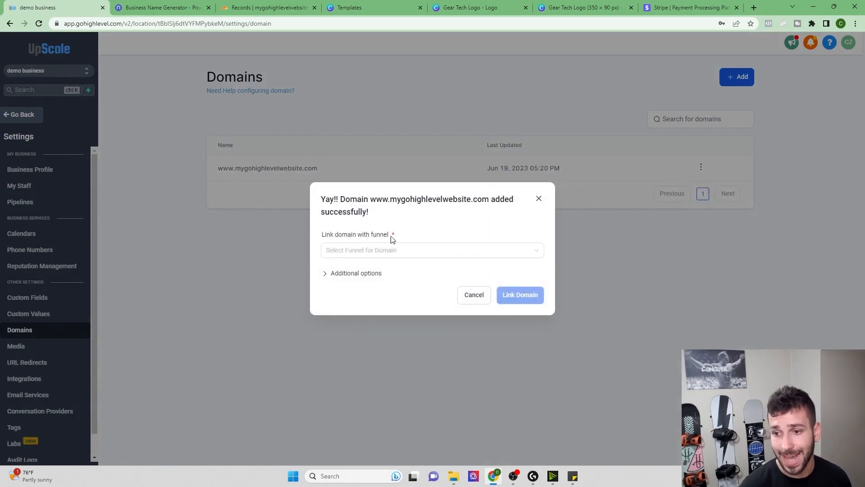
left_click(399, 258)
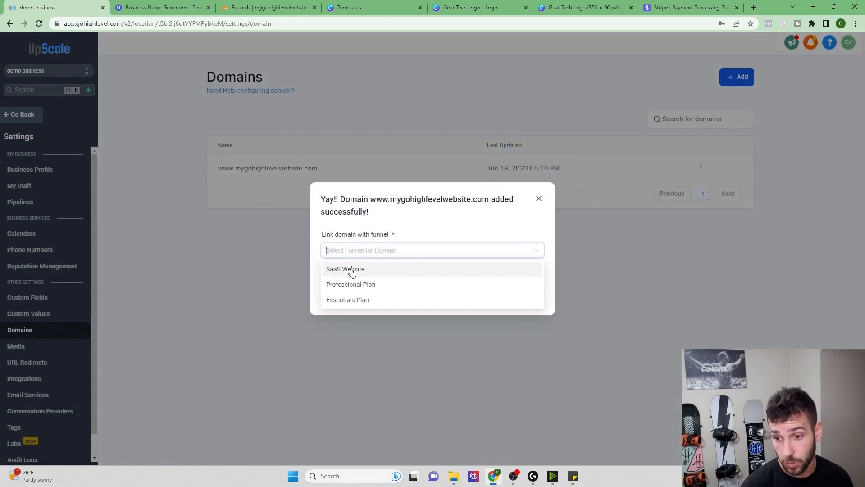
left_click(352, 268)
left_click(383, 271)
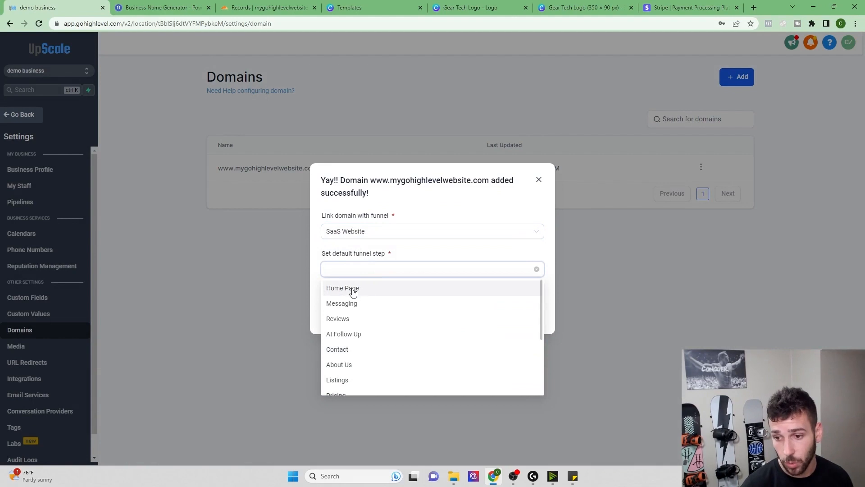
left_click(352, 288)
left_click(519, 321)
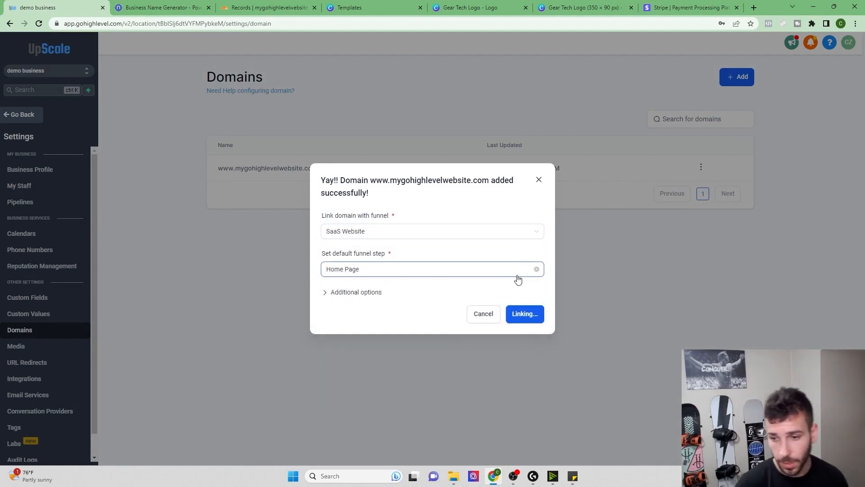
left_click(540, 180)
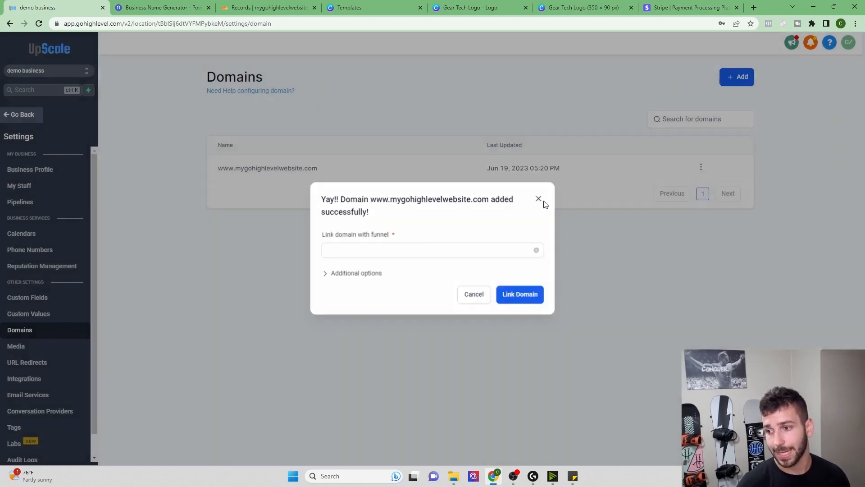
- Add the root domain mygohighlevelwebsite.com without the www prefix to the sub-account
left_click(733, 77)
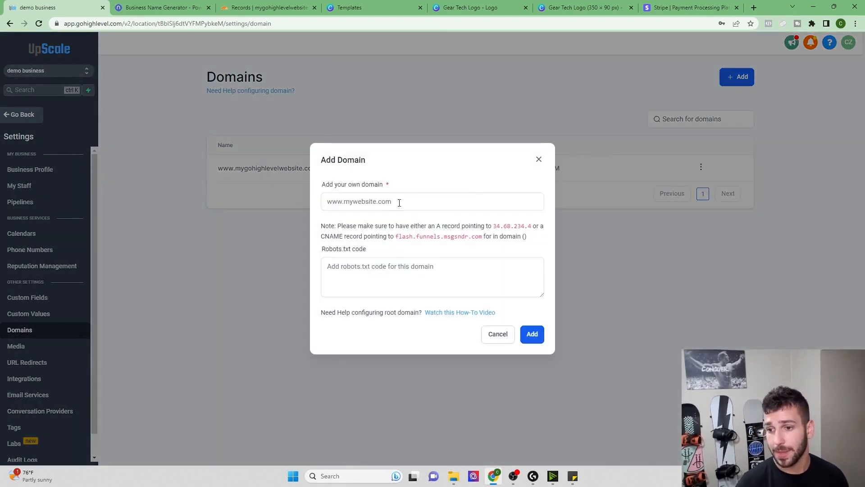
left_click(384, 207)
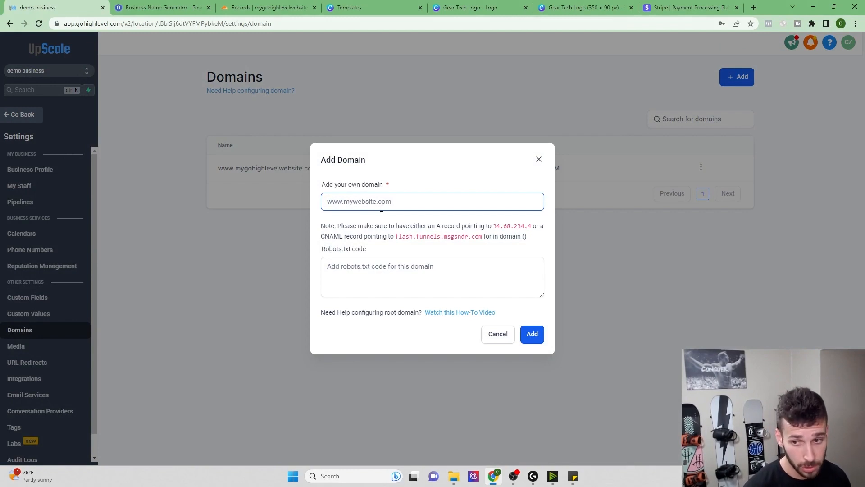
type("go")
key("BackSpace")
key("BackSpace")
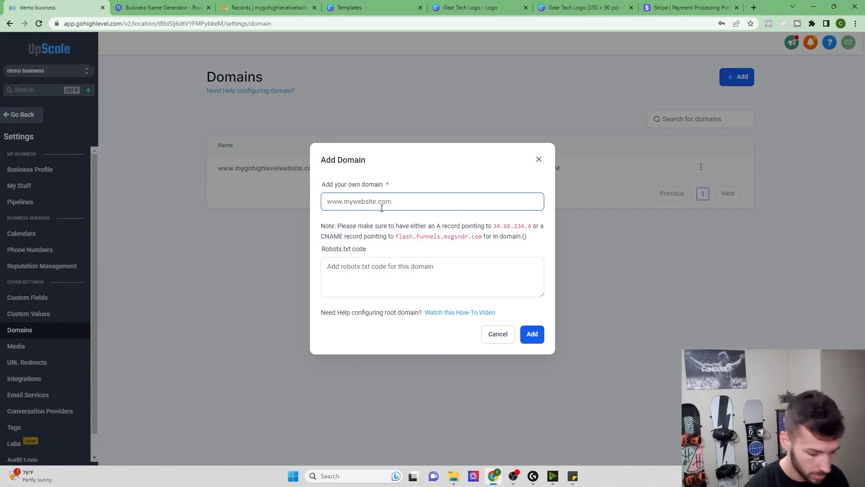
type("mygohighlev")
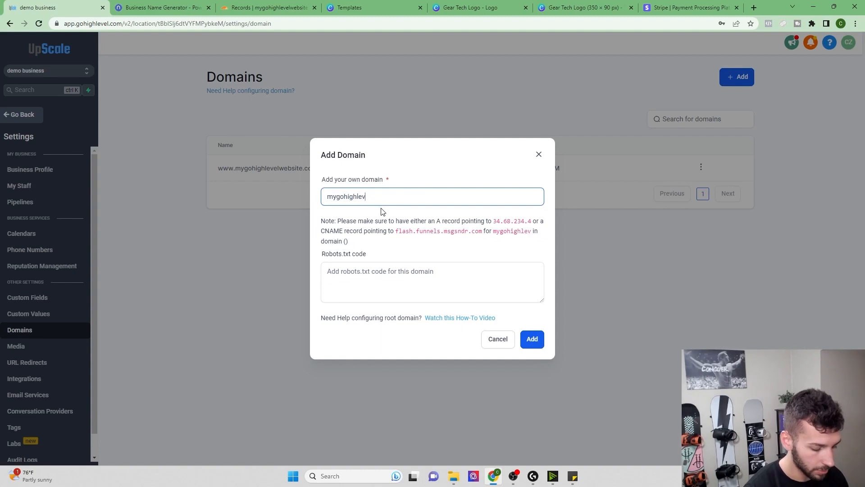
type("elwbe")
key("BackSpace")
key("BackSpace")
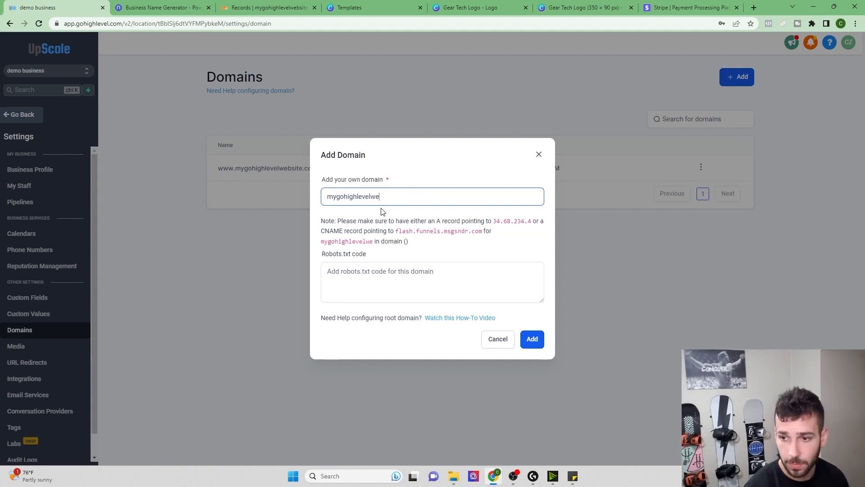
type("ebsite.")
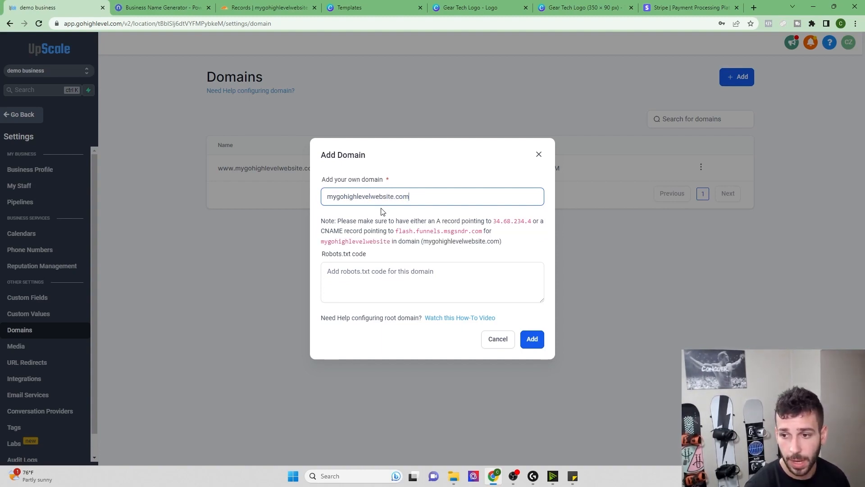
type("com")
left_click(531, 339)
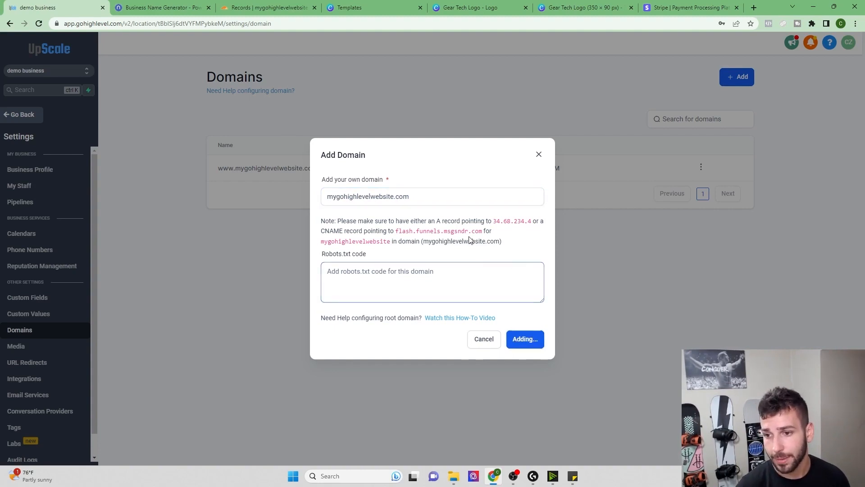
- Link the root domain mygohighlevelwebsite.com to the SaaS Website with Home Page as the default step
left_click(366, 251)
left_click(359, 269)
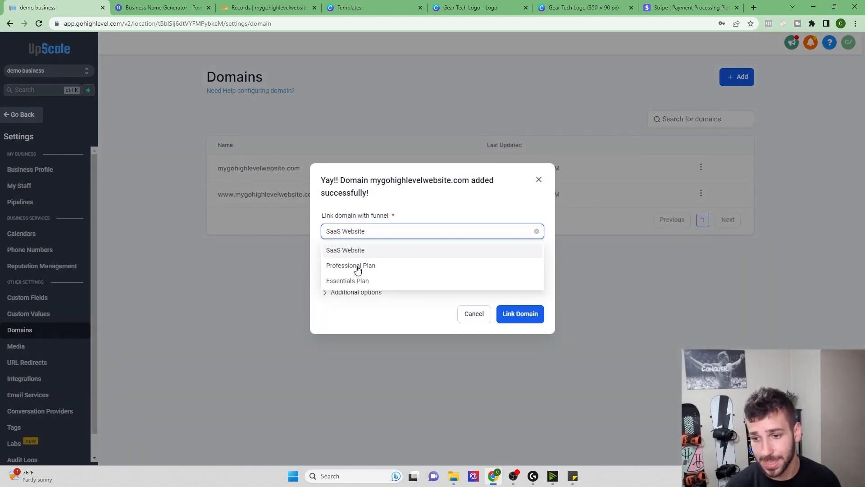
left_click(368, 269)
left_click(350, 287)
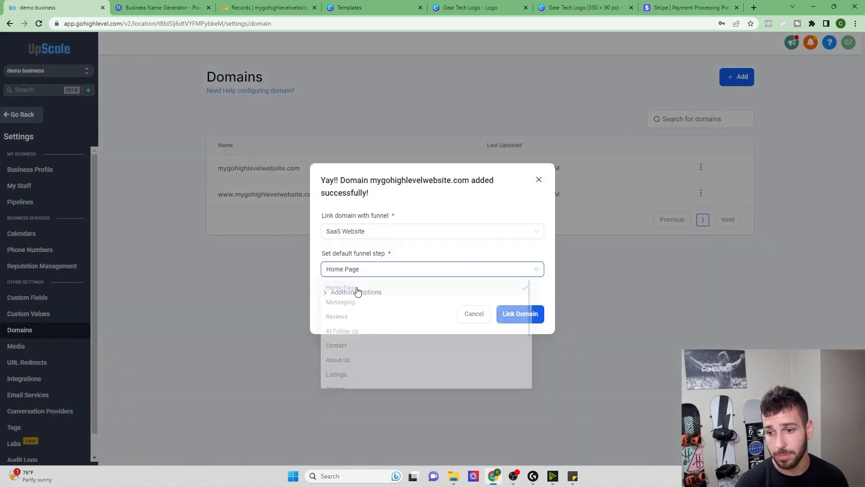
left_click(537, 316)
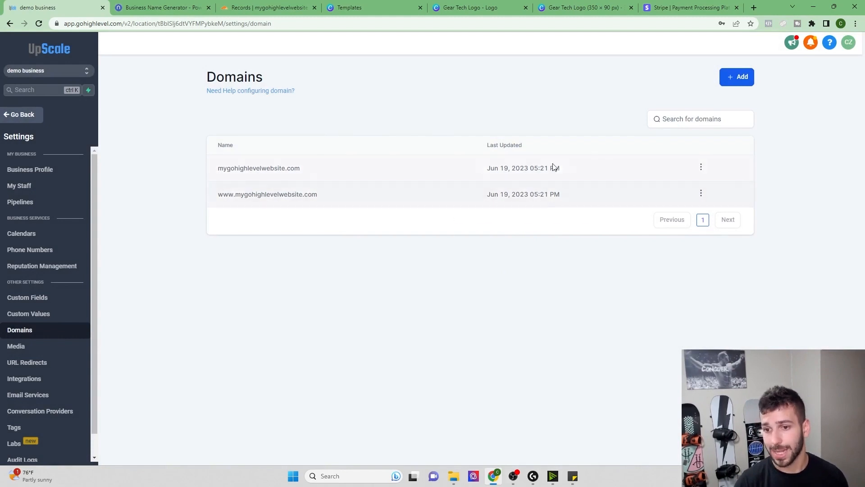
- Add the subdomain essentials.mygohighlevelwebsite.com to the sub-account's domains
left_click(736, 78)
left_click(395, 199)
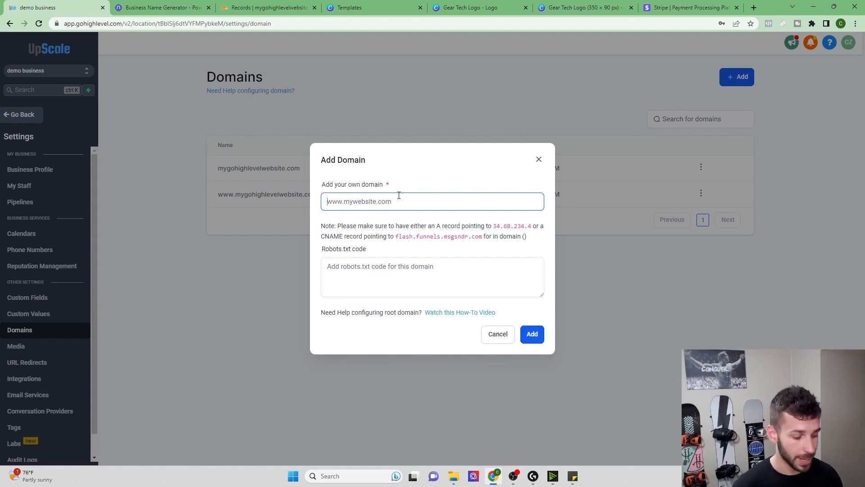
type("essentials")
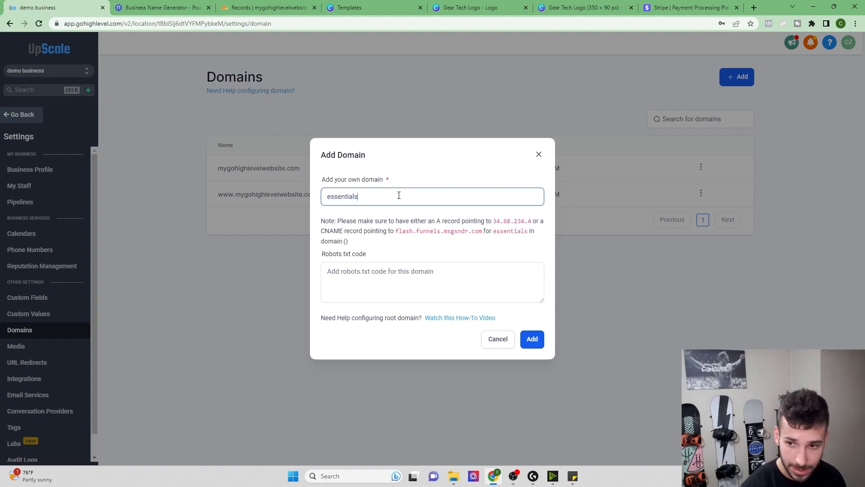
type(".mygoh")
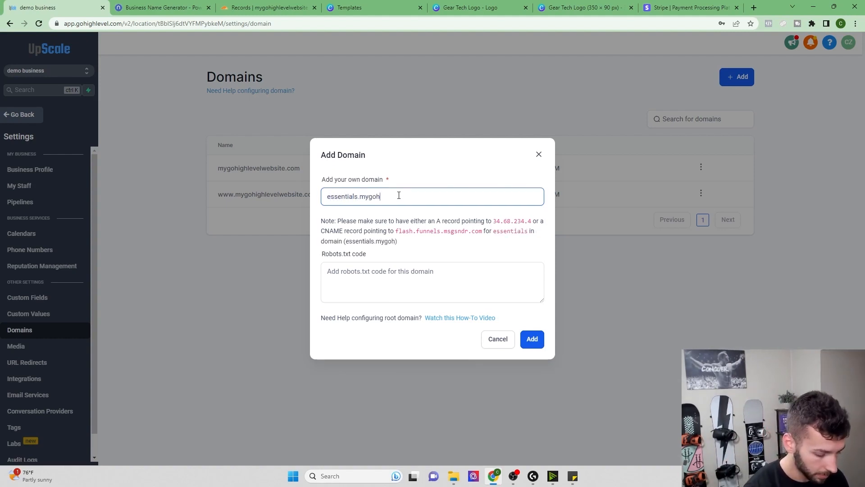
type("ighlevelweb")
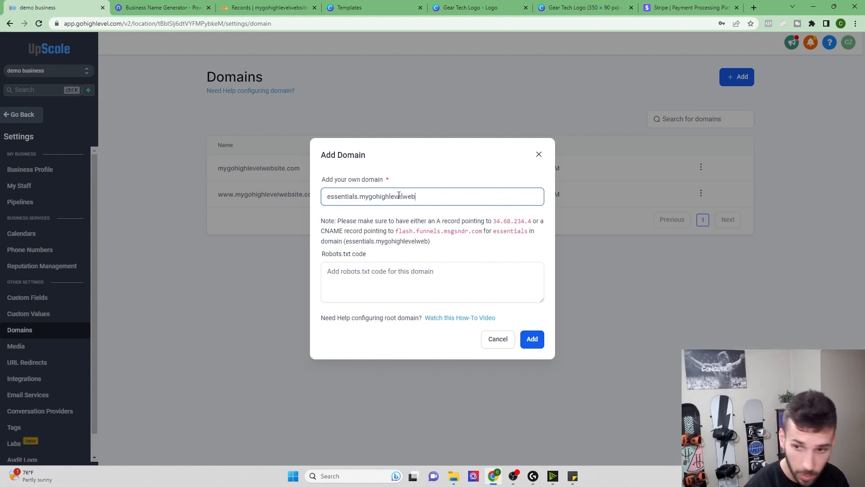
type("site.com")
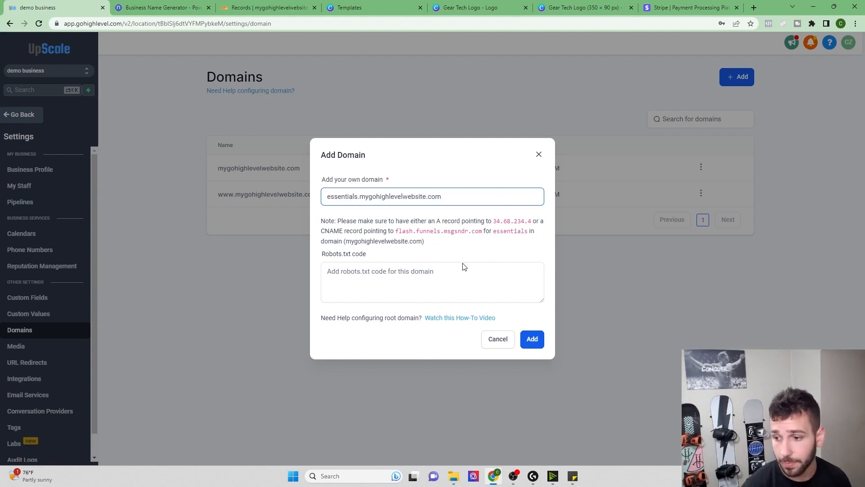
left_click(530, 347)
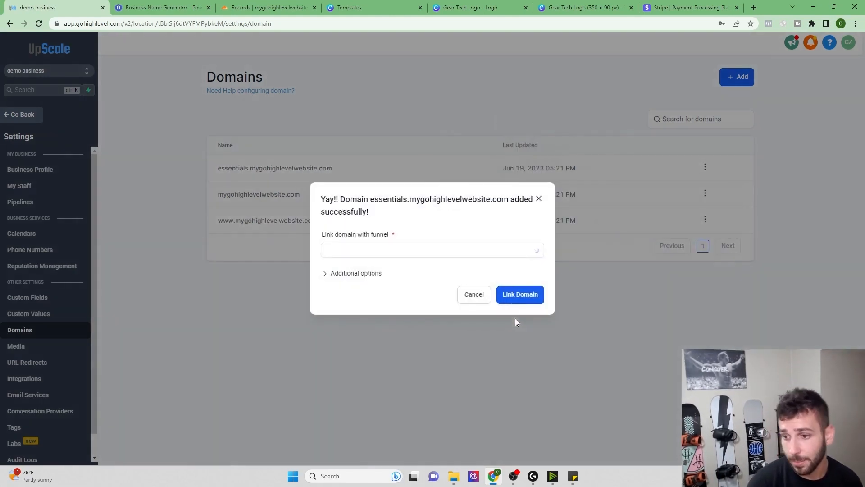
- Link essentials.mygohighlevelwebsite.com to the Essentials Plan funnel with Checkout as the default step
left_click(408, 254)
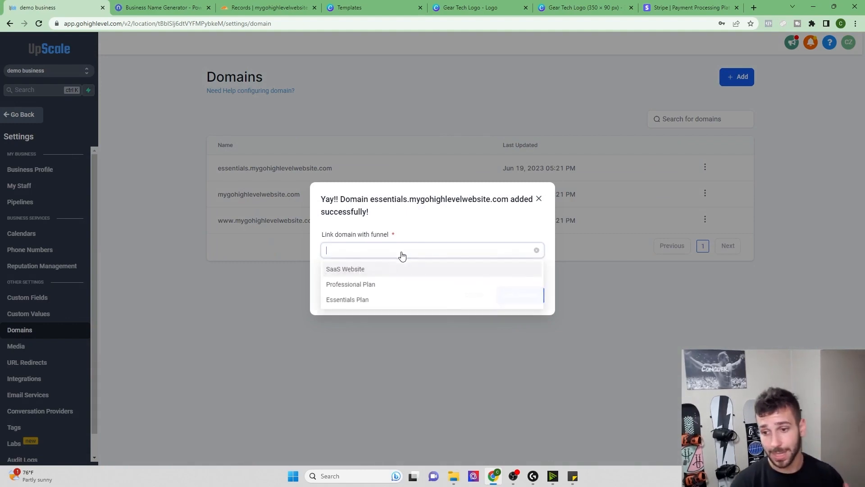
left_click(350, 299)
left_click(347, 274)
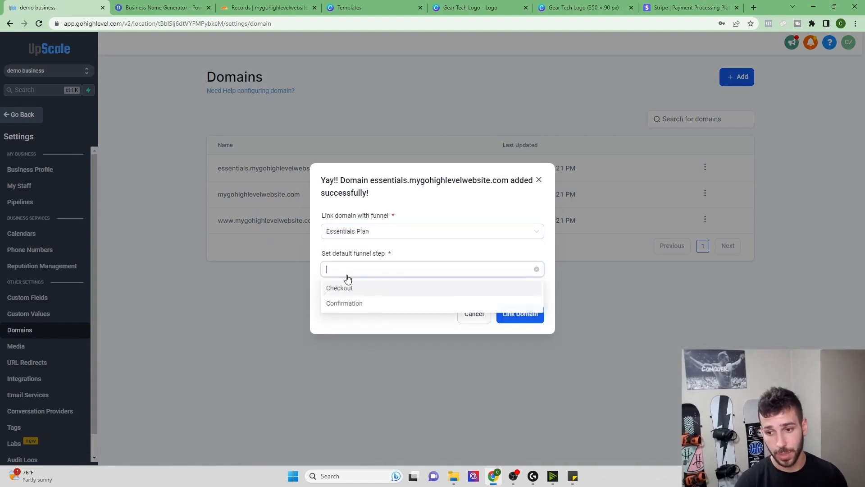
left_click(348, 289)
left_click(513, 314)
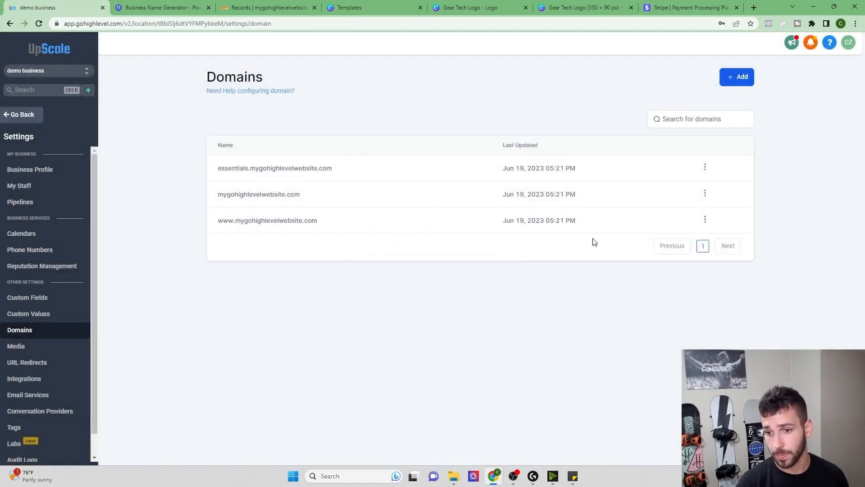
- Add the subdomain professional.mygohighlevelwebsite.com to the sub-account's domains
left_click(733, 85)
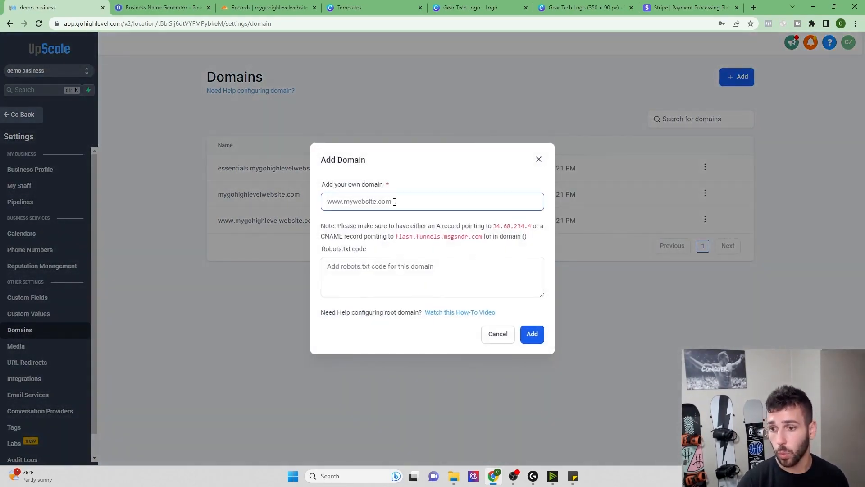
type("prof")
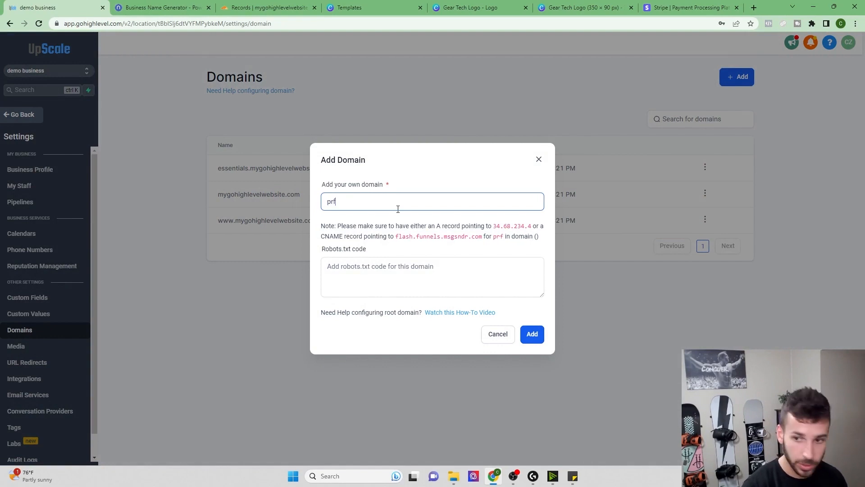
type("essional")
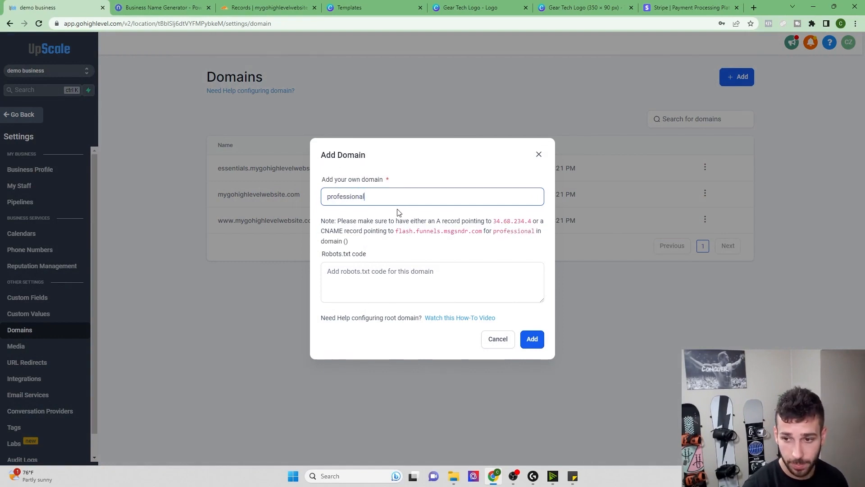
type(".m")
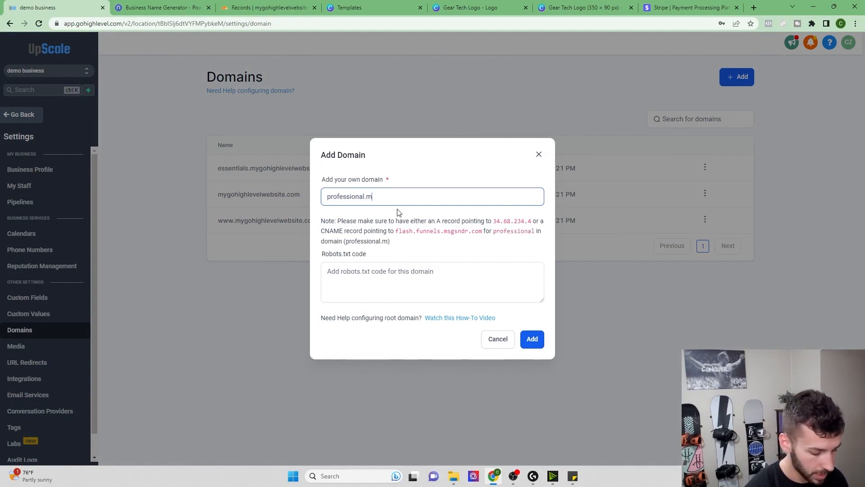
type("ygohighl")
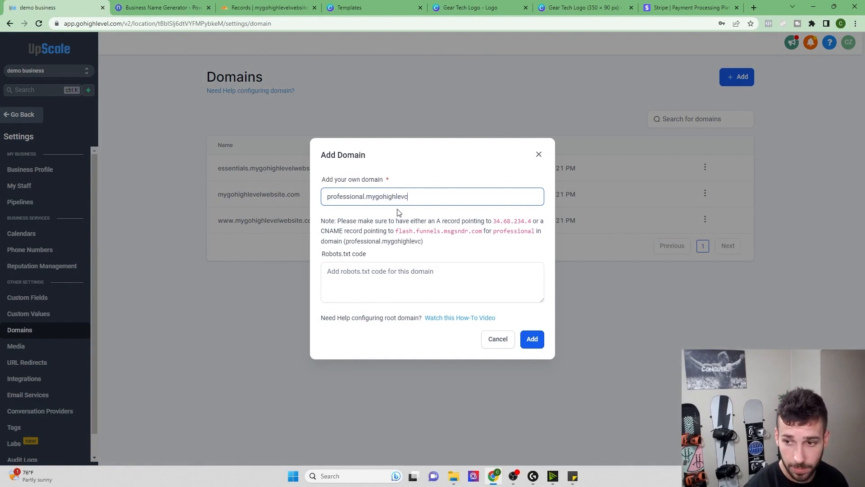
type("evelwebsite.com")
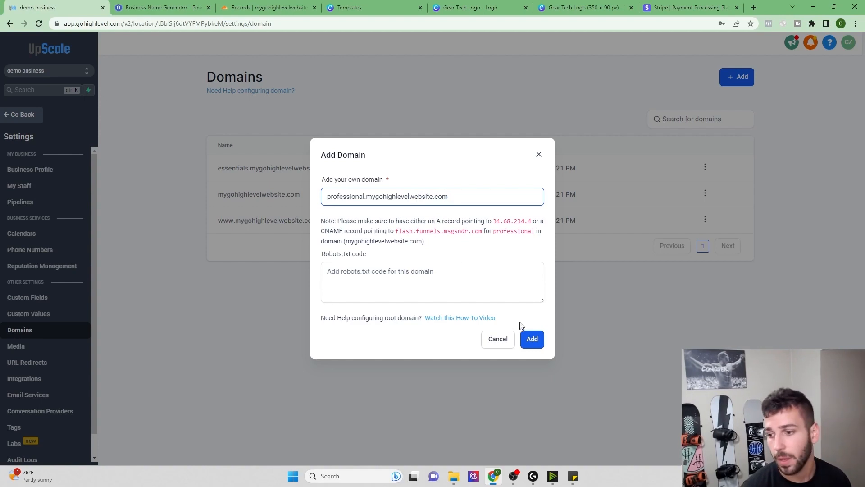
left_click(531, 338)
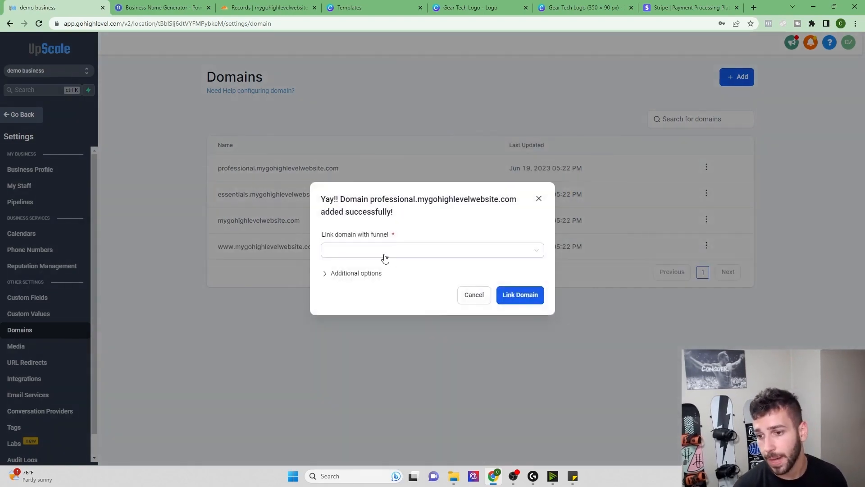
- Link professional.mygohighlevelwebsite.com to the Professional Plan funnel with Checkout as the default step
left_click(383, 253)
left_click(351, 300)
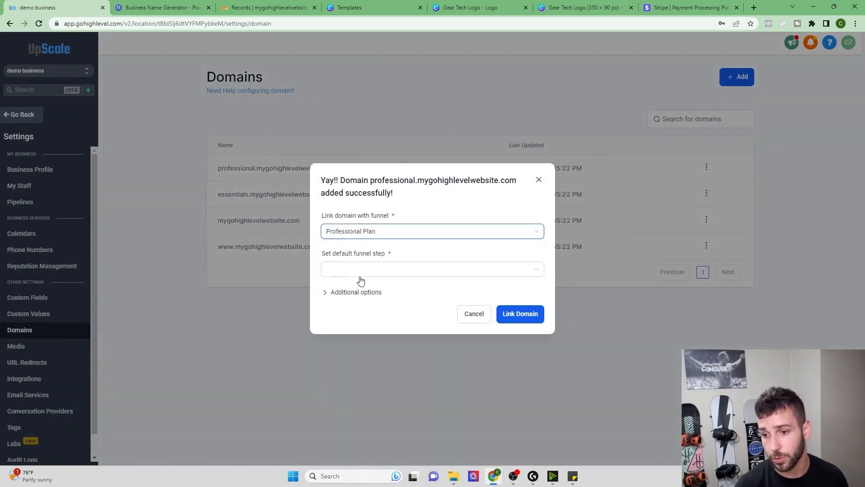
left_click(359, 272)
left_click(344, 291)
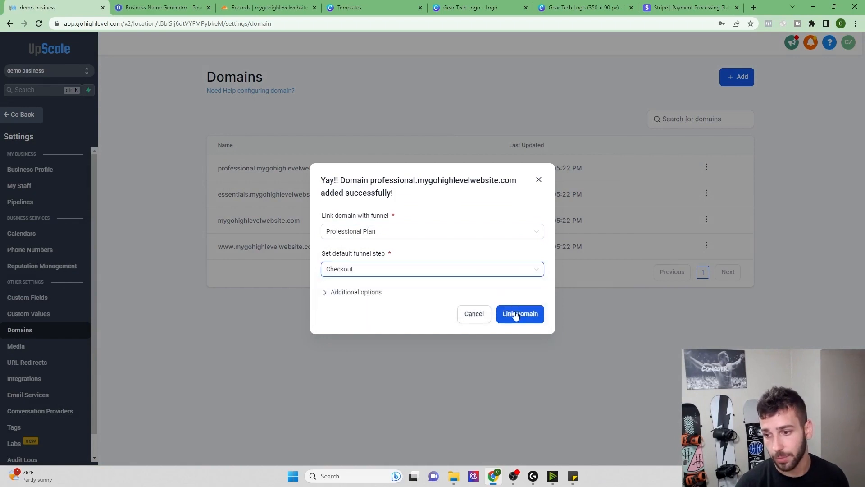
left_click(513, 314)
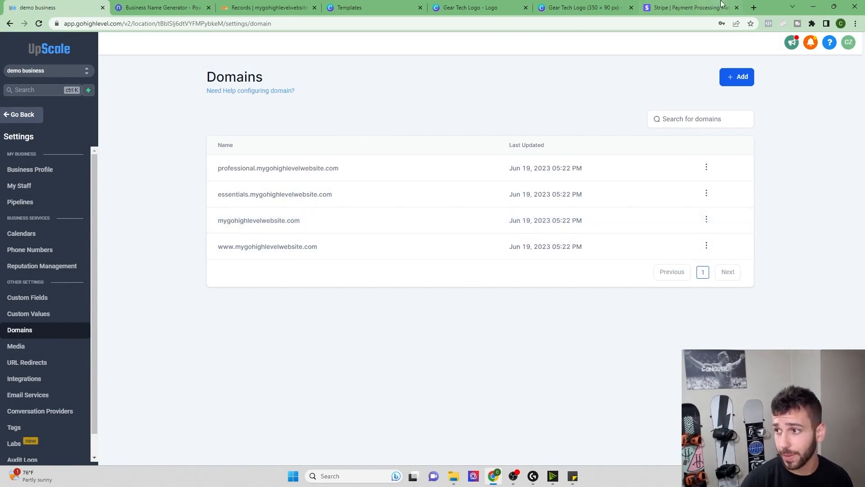
- Open the live site mygohighlevelwebsite.com in a new browser tab
left_click(754, 7)
type("mygohighlke")
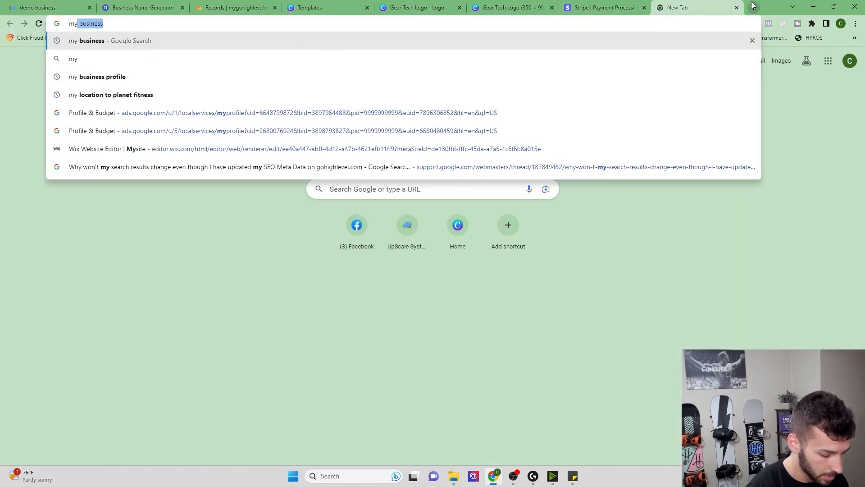
key("BackSpace")
key("BackSpace")
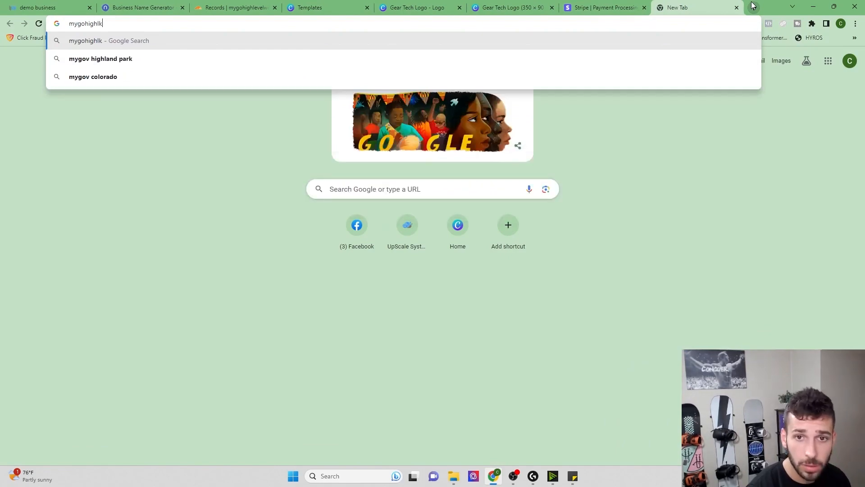
type("evelwebsite.")
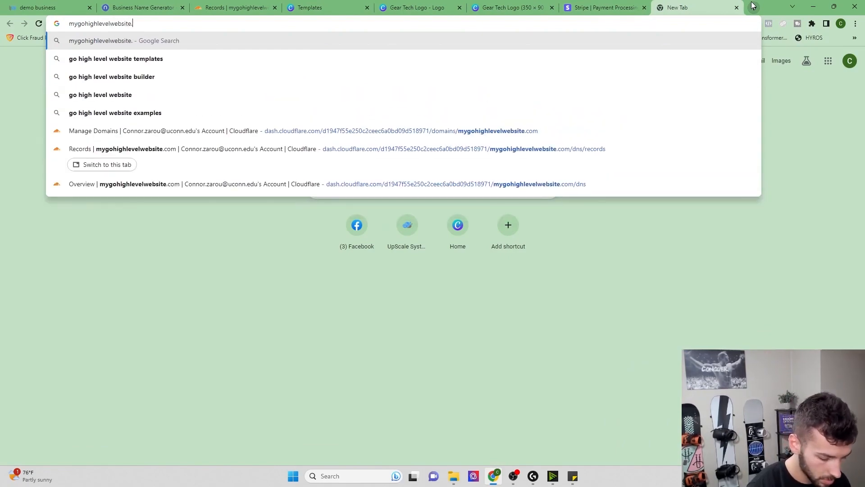
key("Return")
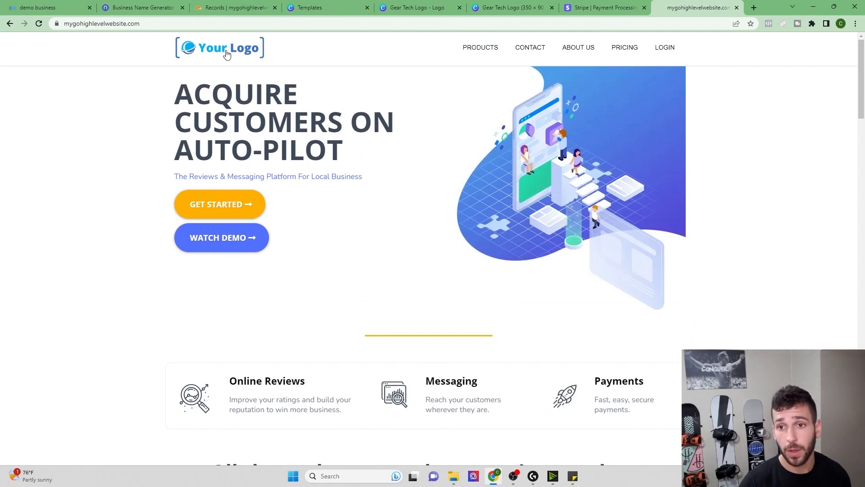
- Look through the live home page from the header logo down to the booking calendar and footer
scroll(195, 53, "down", 8)
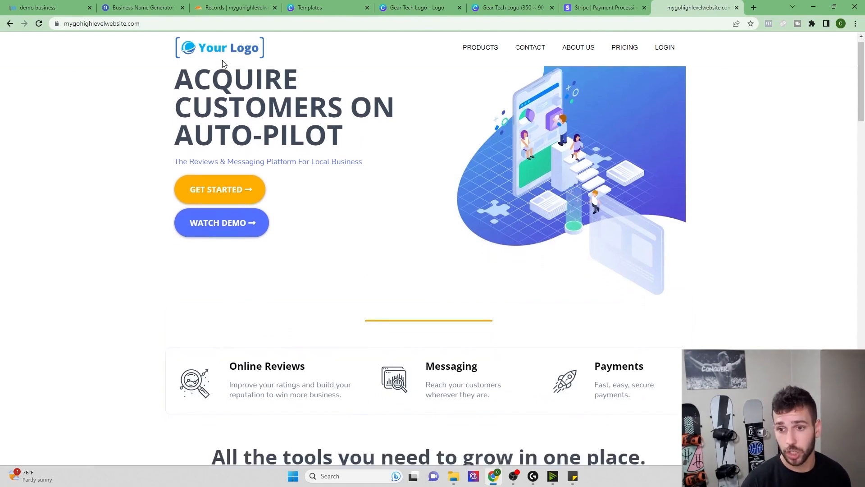
scroll(220, 66, "up", 6)
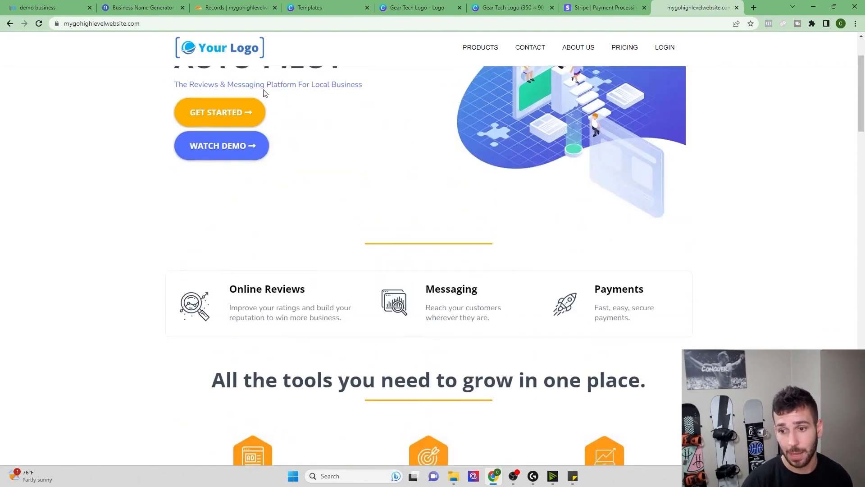
scroll(265, 91, "down", 17)
scroll(409, 166, "down", 15)
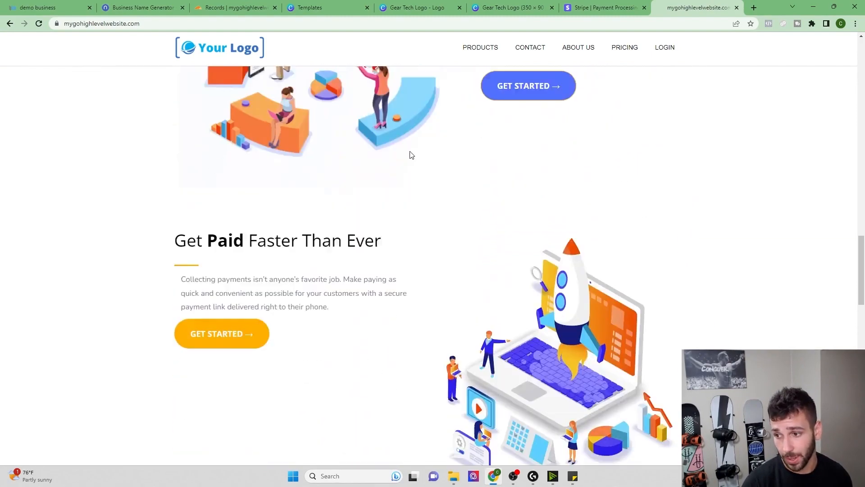
scroll(452, 171, "down", 2)
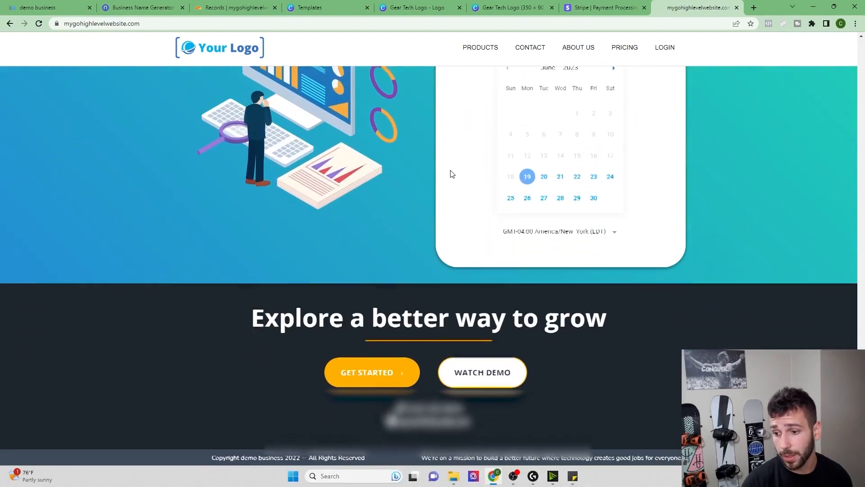
scroll(442, 275, "up", 5)
scroll(446, 272, "down", 5)
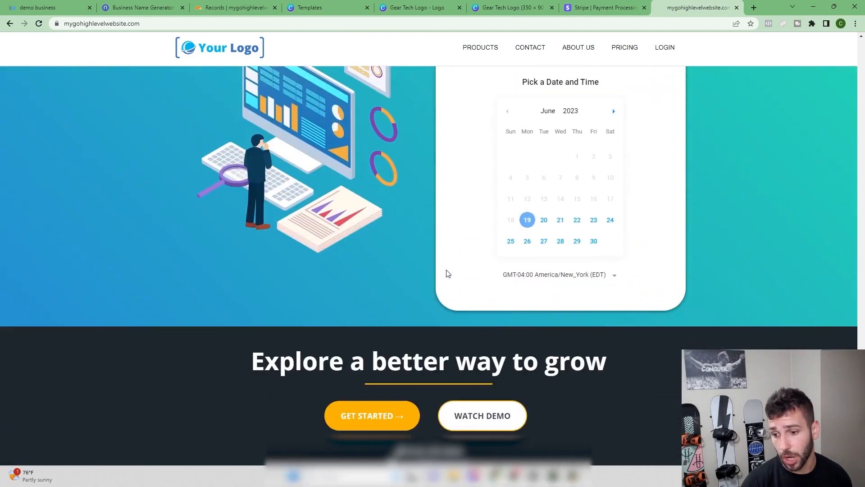
scroll(436, 292, "up", 10)
scroll(440, 277, "up", 15)
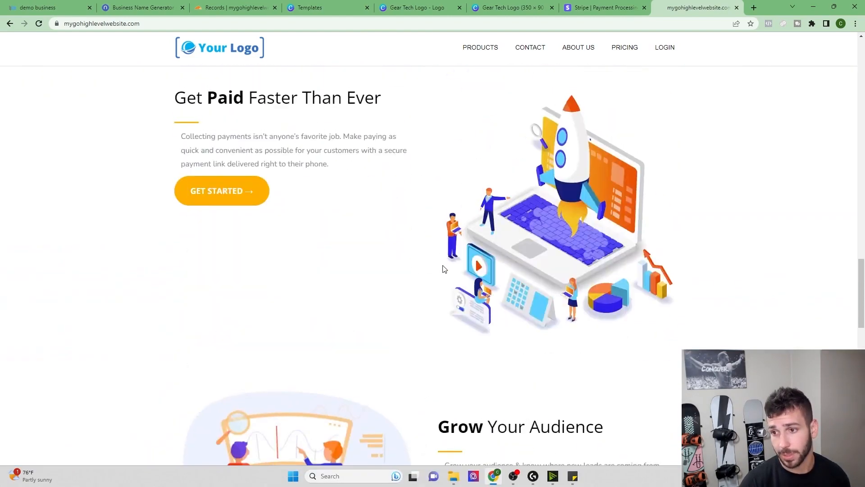
scroll(442, 233, "up", 2)
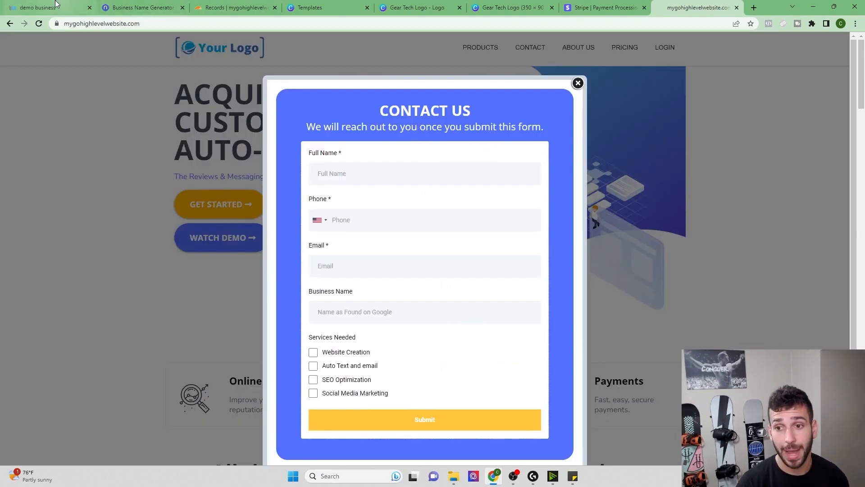
left_click(55, 3)
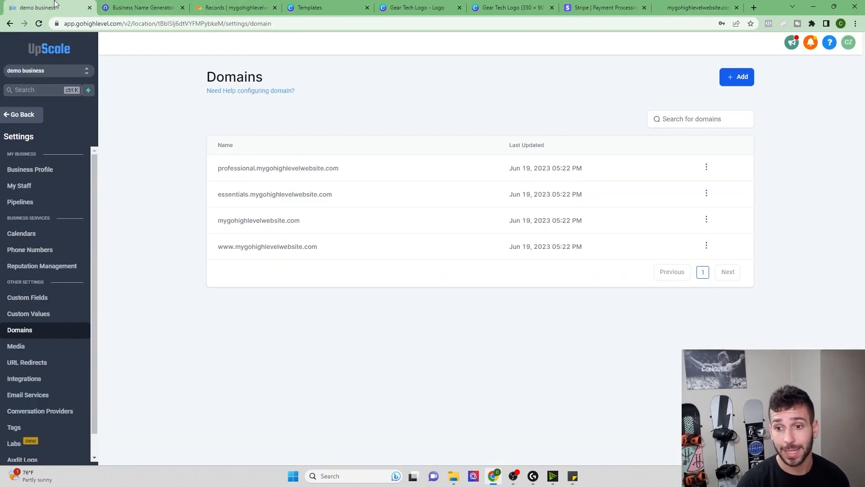
left_click(22, 114)
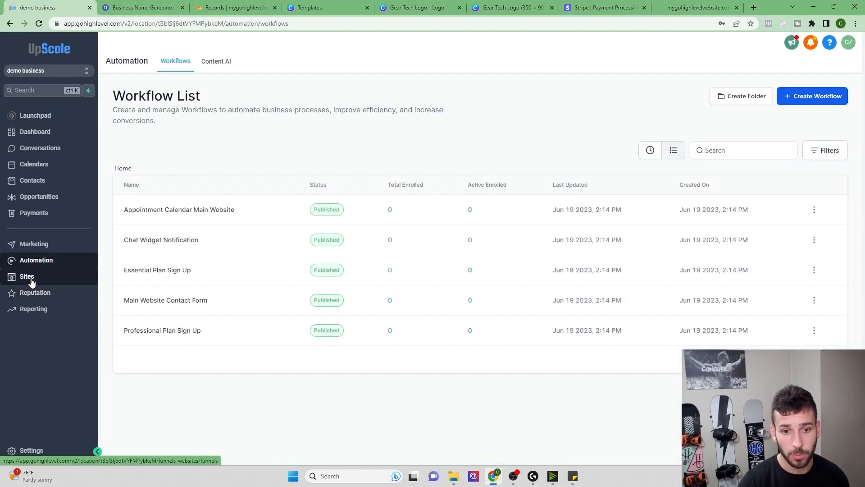
left_click(32, 282)
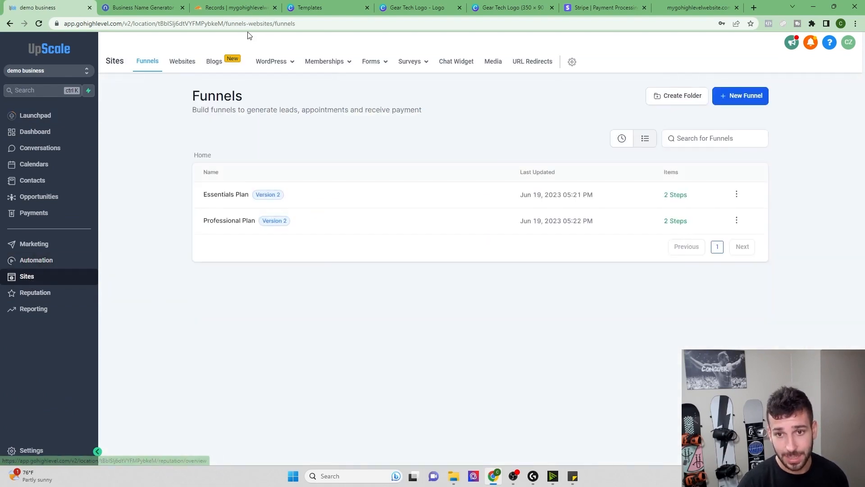
left_click(181, 63)
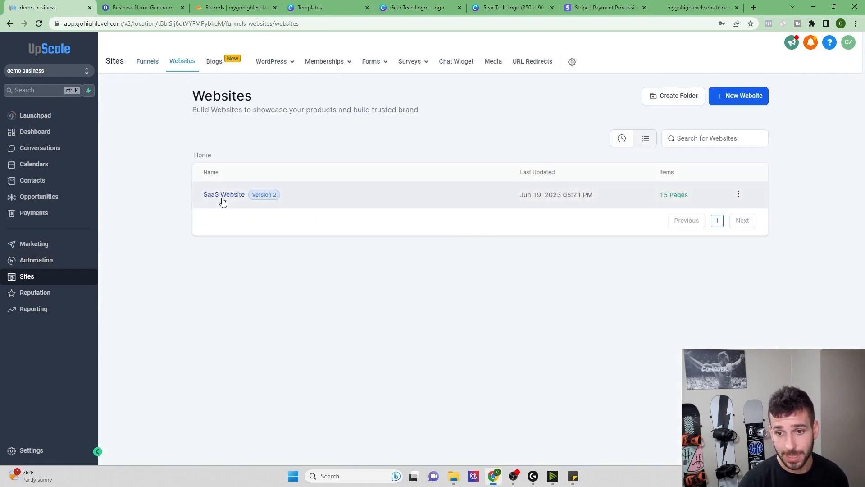
left_click(222, 198)
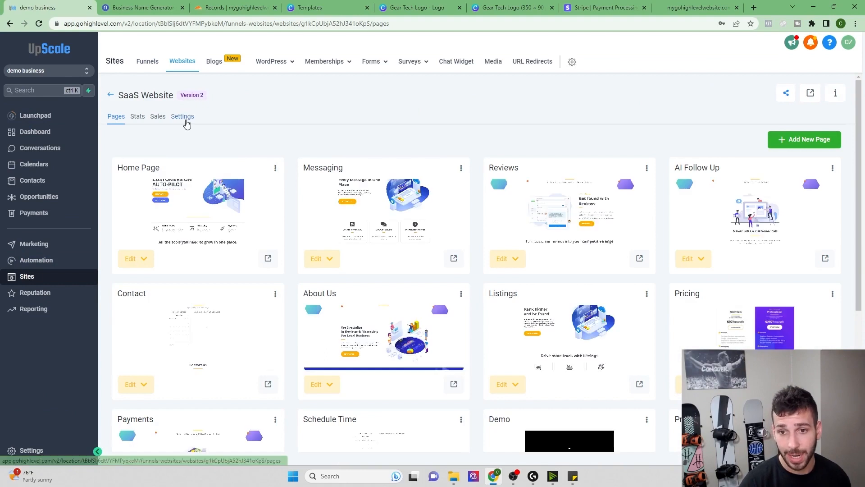
left_click(187, 124)
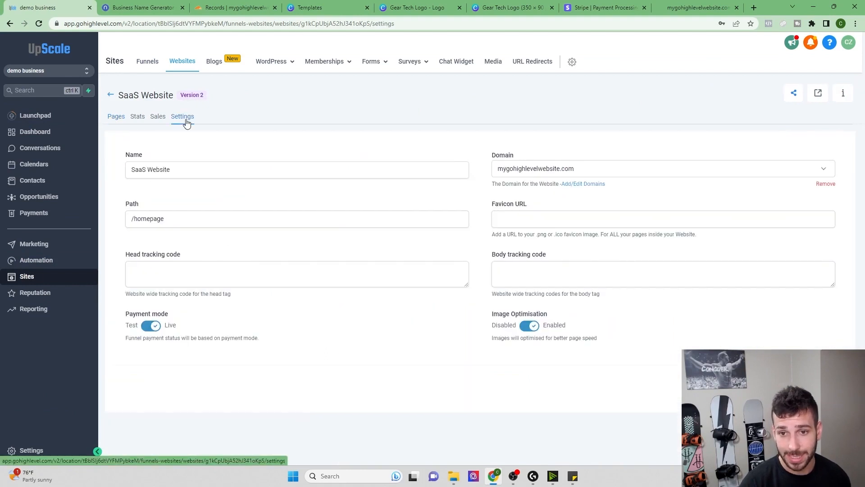
left_click(532, 170)
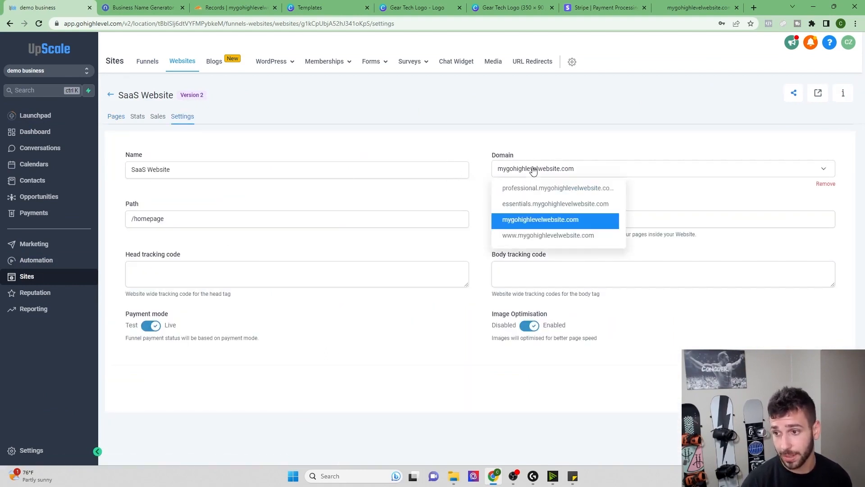
left_click(526, 235)
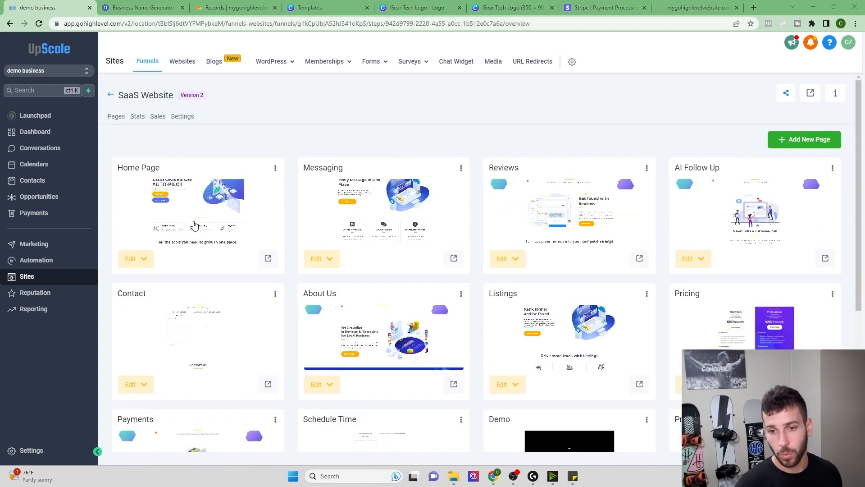
- Open the SaaS Website's Home Page for editing and replace the navigation menu's brand logo with COPY UPSCALE FB SCREEN.png
left_click(135, 260)
left_click(156, 283)
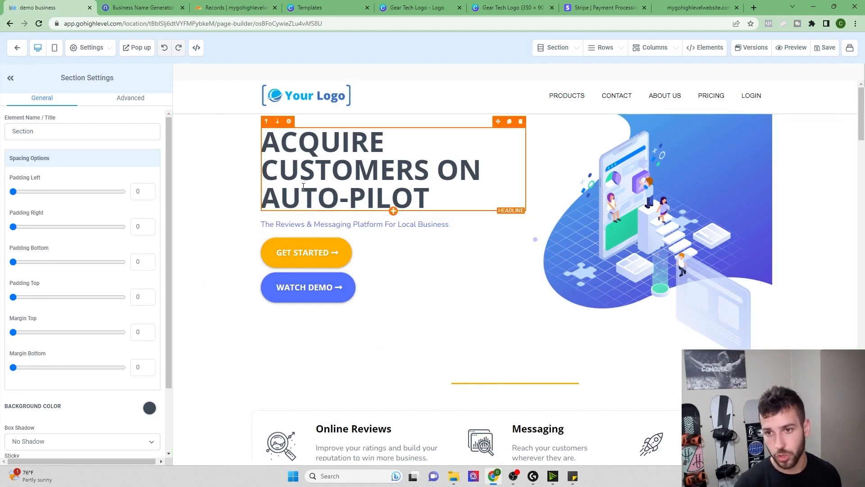
left_click(314, 98)
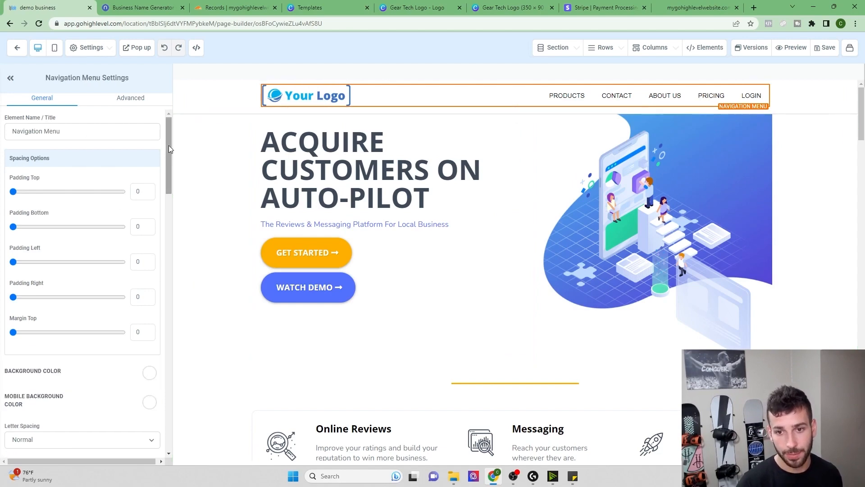
left_click_drag(168, 149, 152, 372)
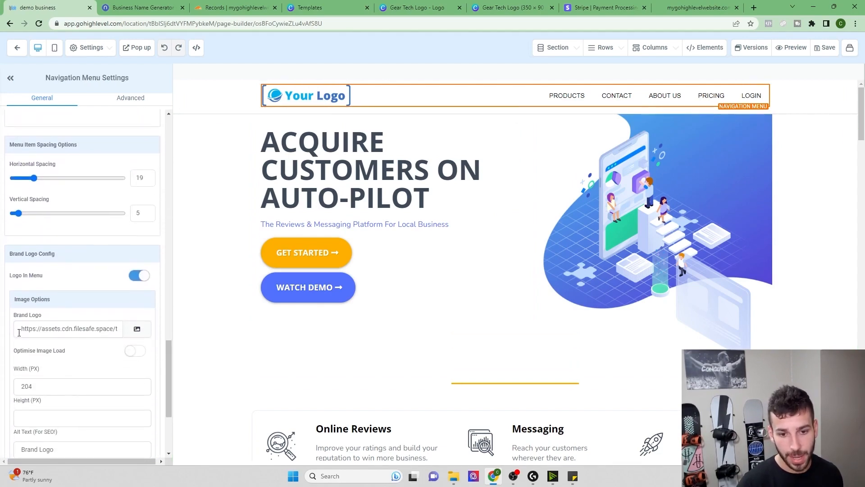
left_click(137, 328)
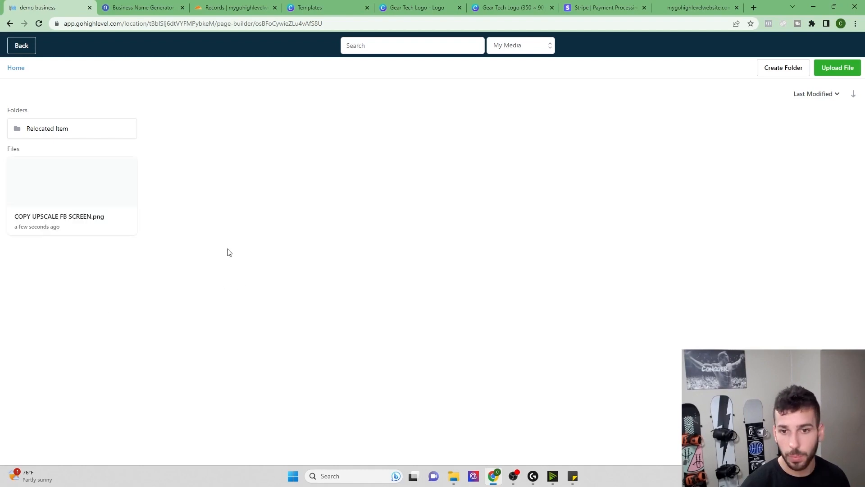
left_click(108, 200)
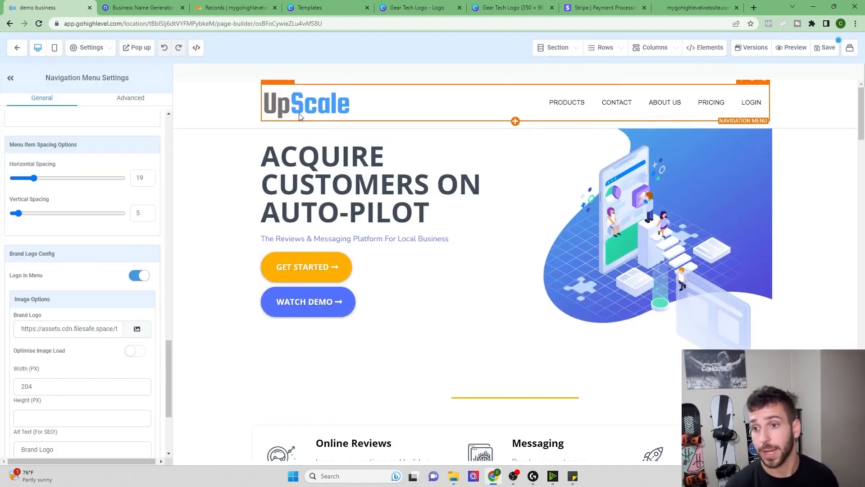
scroll(442, 213, "down", 2)
scroll(441, 202, "up", 2)
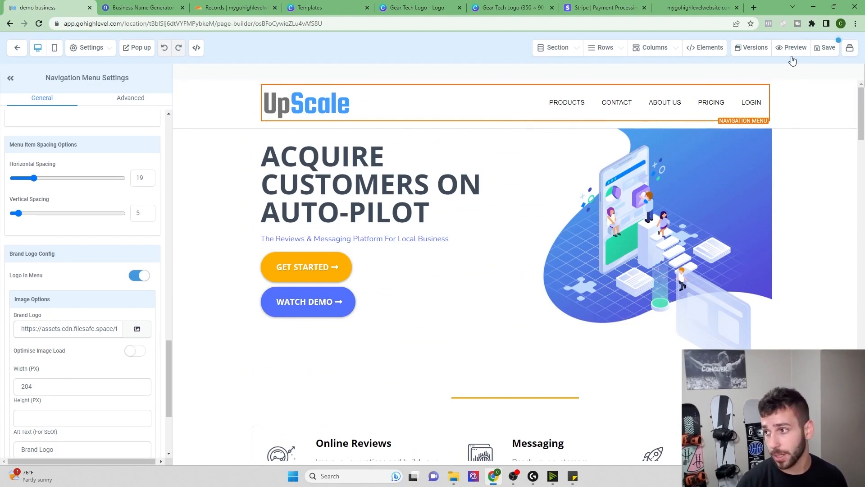
- Save the Home Page with its global section changes and dismiss the SEO Meta Data settings
left_click(817, 49)
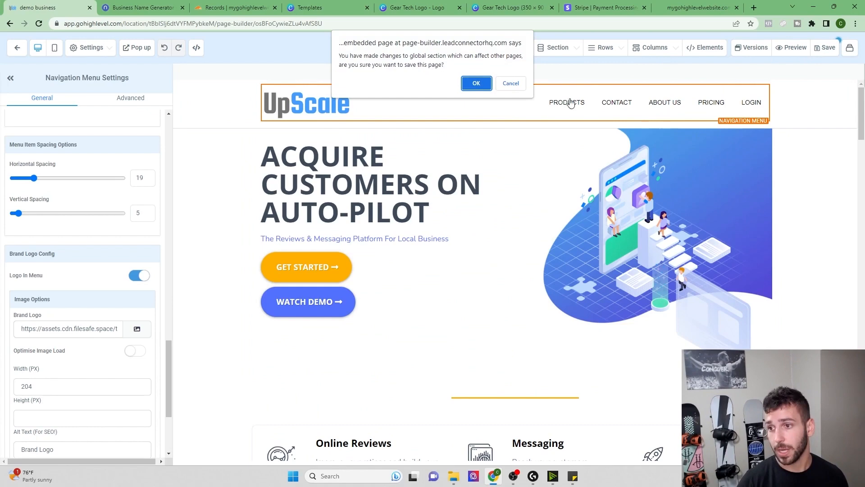
left_click(476, 84)
scroll(437, 149, "down", 7)
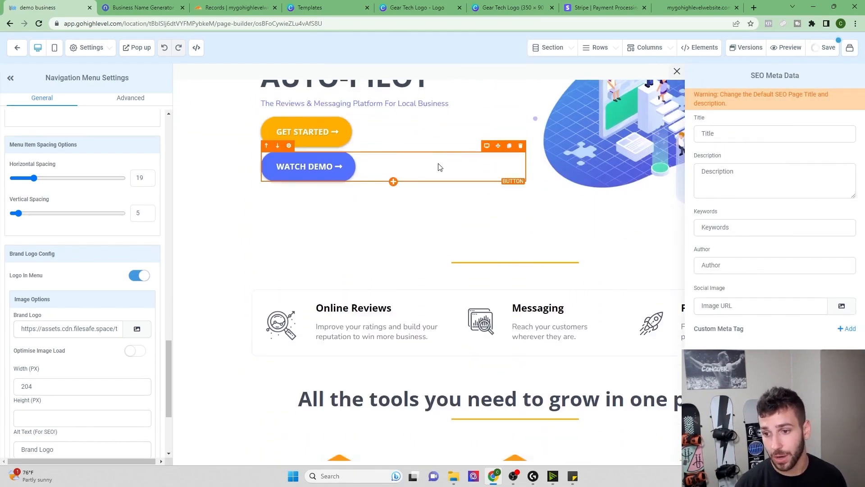
scroll(442, 190, "up", 5)
scroll(446, 199, "up", 2)
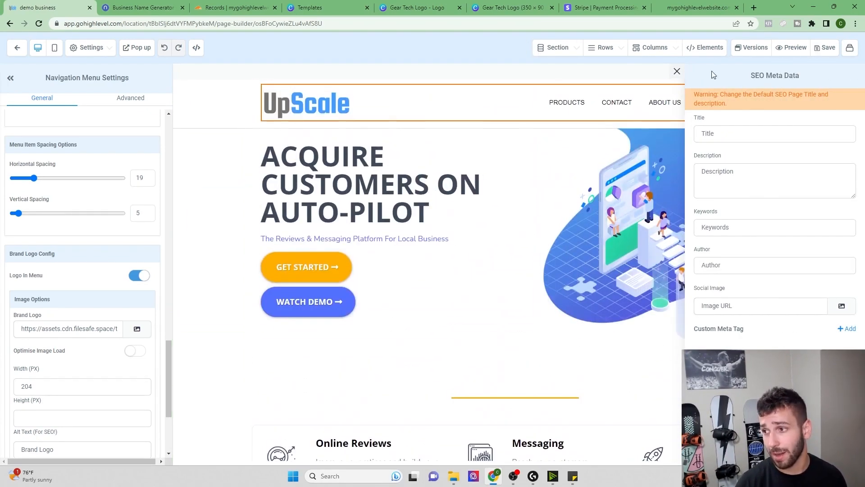
left_click(677, 70)
- Examine the GET STARTED and WATCH DEMO button actions and the page sections down to the demo booking calendar, and leave the page editor
left_click(330, 274)
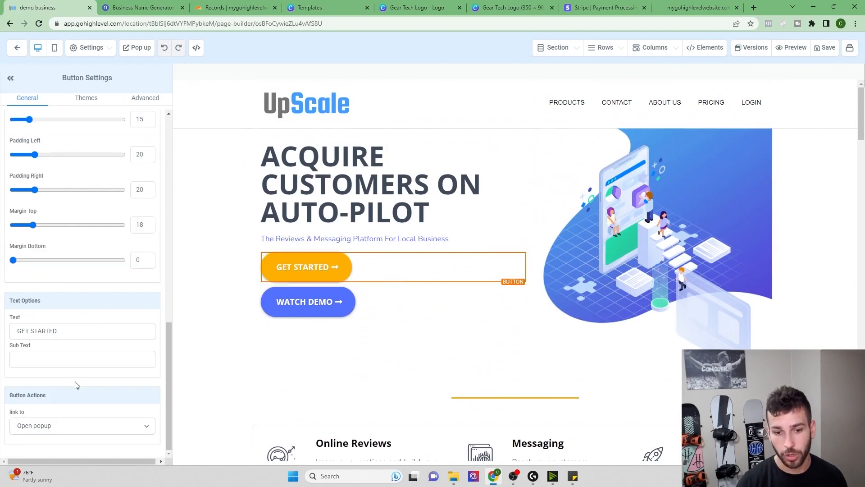
left_click(343, 302)
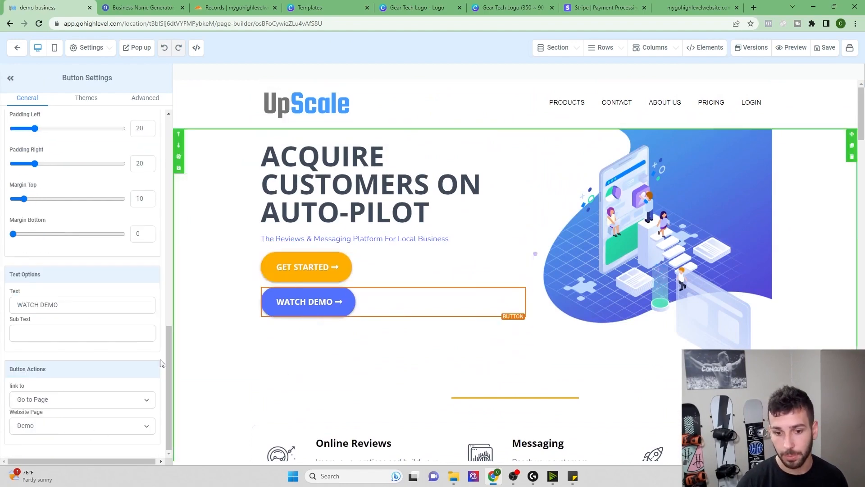
scroll(395, 372, "down", 15)
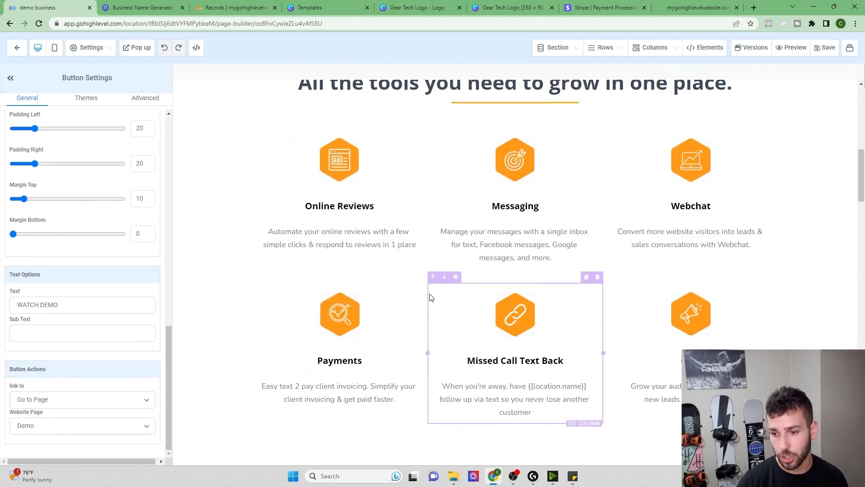
scroll(334, 207, "up", 3)
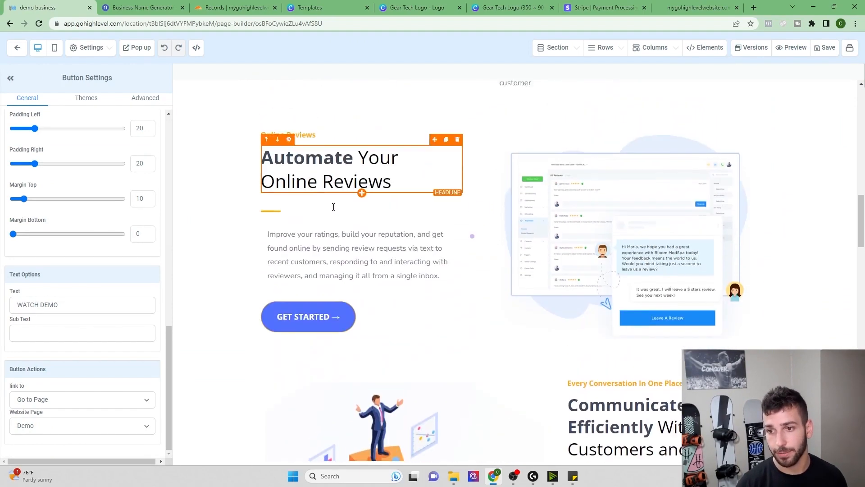
scroll(336, 275, "down", 7)
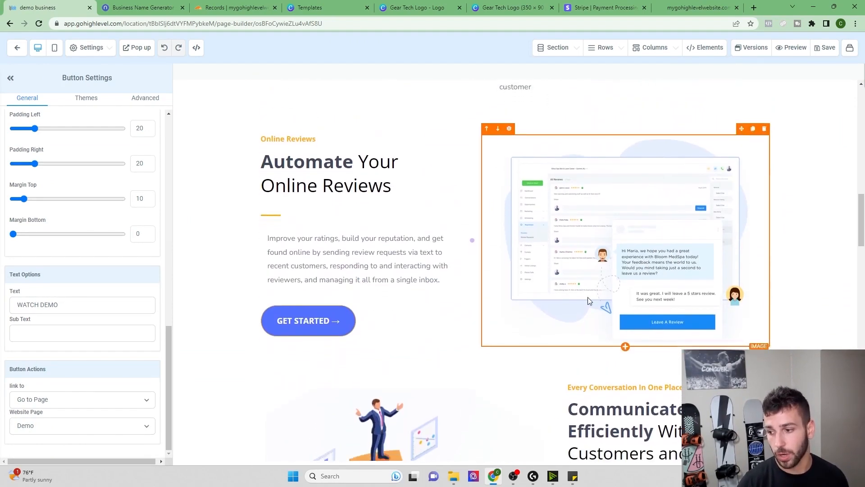
scroll(435, 251, "down", 12)
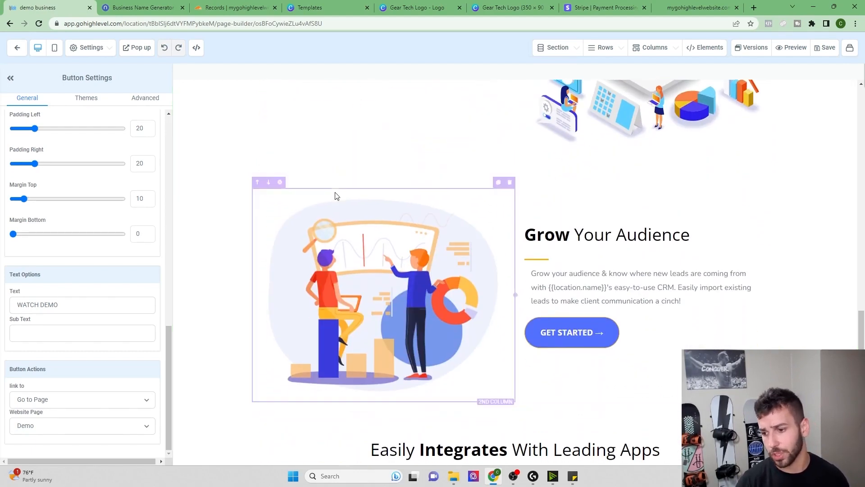
scroll(337, 191, "down", 7)
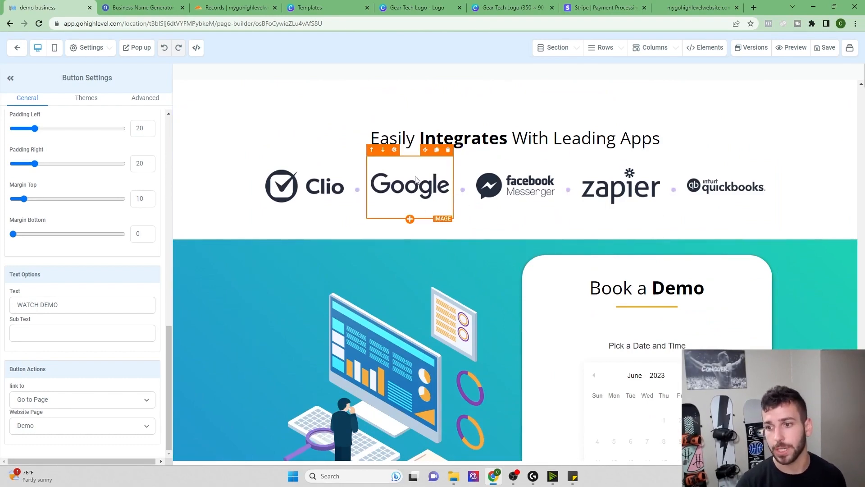
left_click(20, 50)
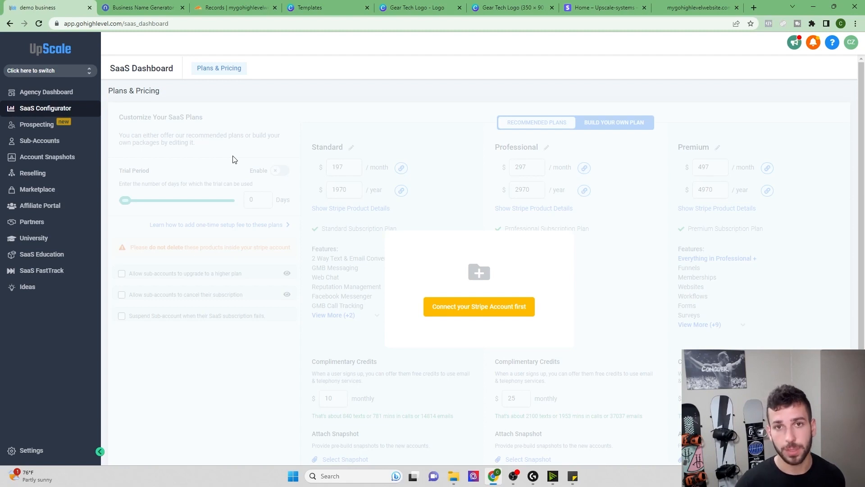
- Connect the agency's Stripe account through the Stripe Integration settings and return to the agency view
left_click(470, 309)
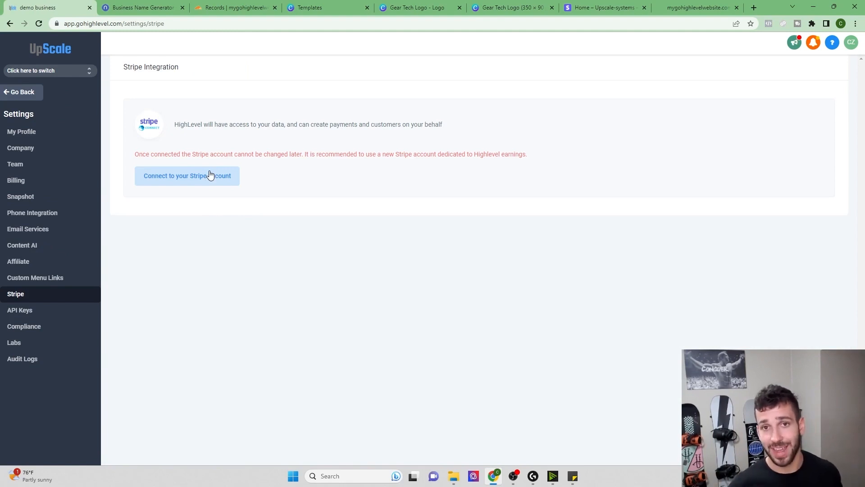
left_click(182, 177)
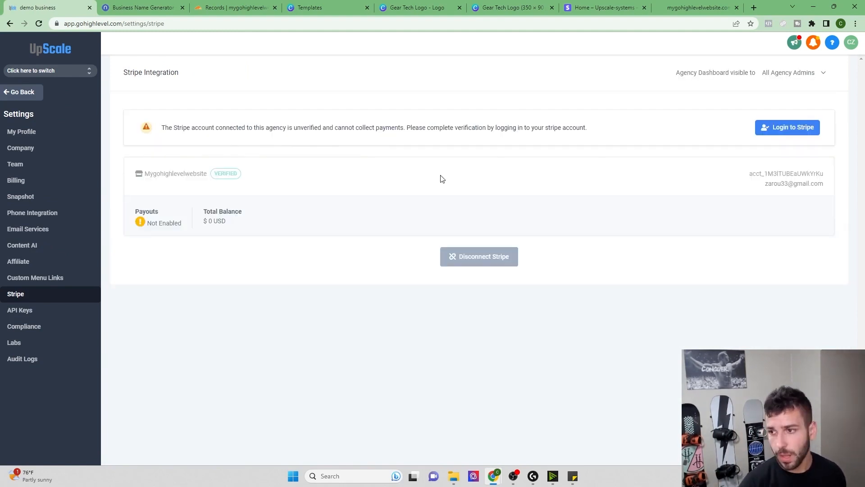
left_click(32, 95)
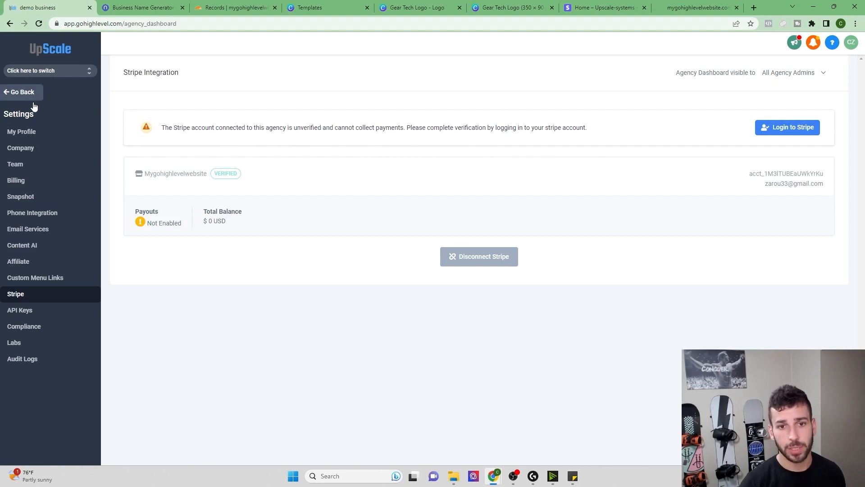
- Create the recommended SaaS plans on Stripe from the SaaS Configurator
left_click(38, 112)
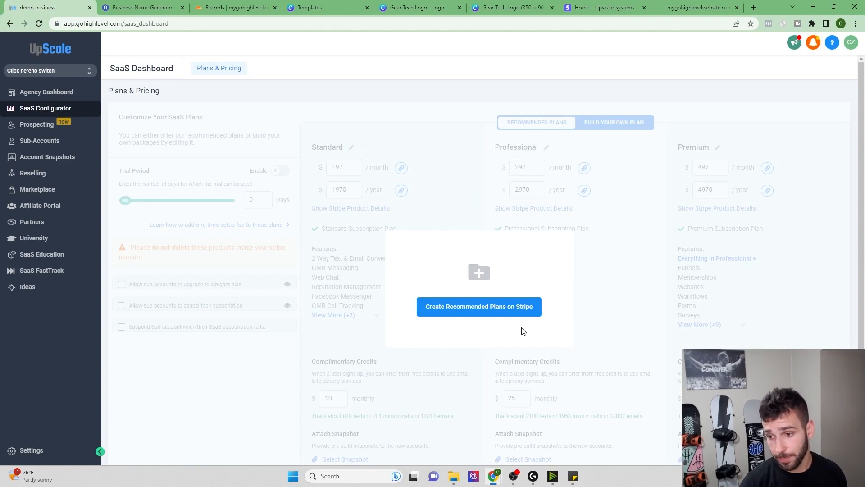
left_click(432, 311)
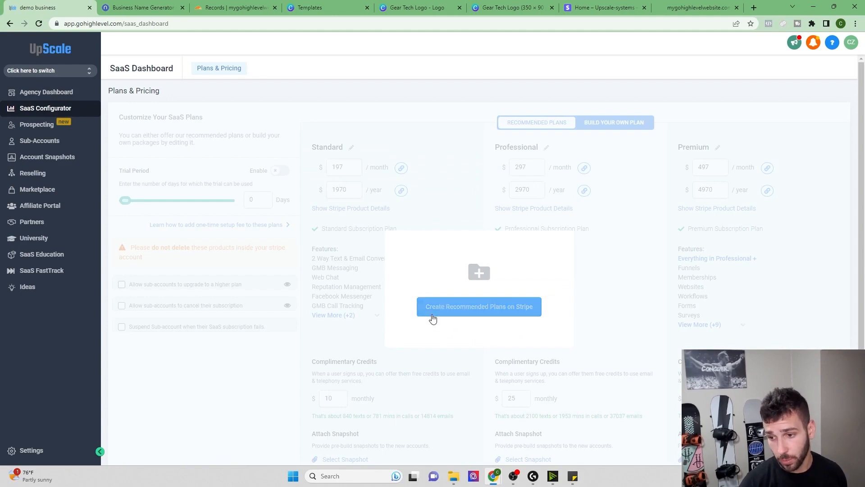
left_click(486, 316)
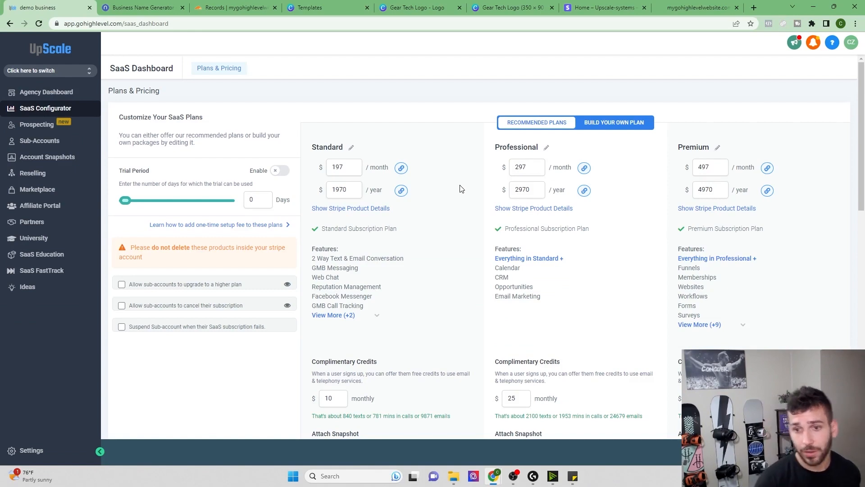
- Set the Standard plan's price to $97 per month and $970 per year
scroll(439, 242, "down", 2)
scroll(426, 257, "up", 2)
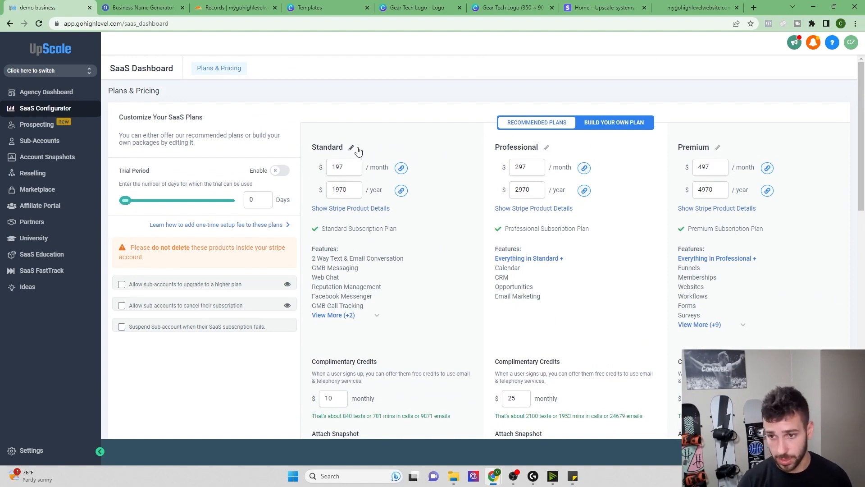
scroll(521, 152, "down", 1)
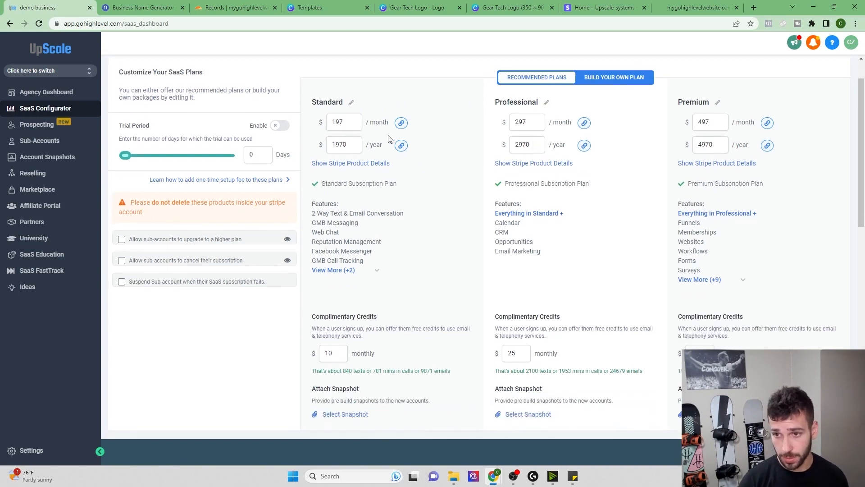
left_click_drag(332, 123, 330, 120)
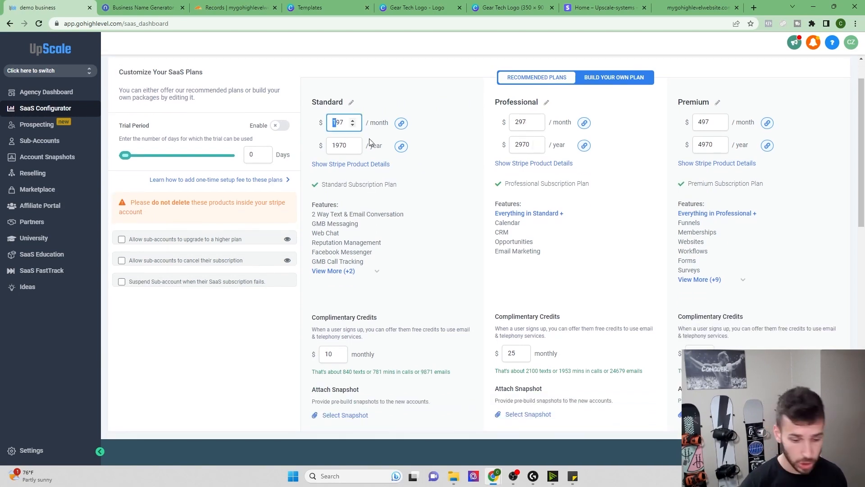
key("BackSpace")
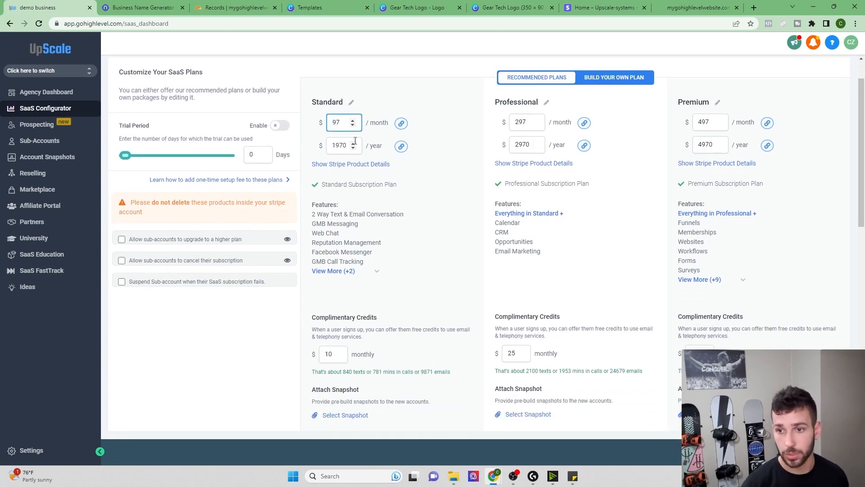
left_click_drag(335, 148, 333, 145)
key("BackSpace")
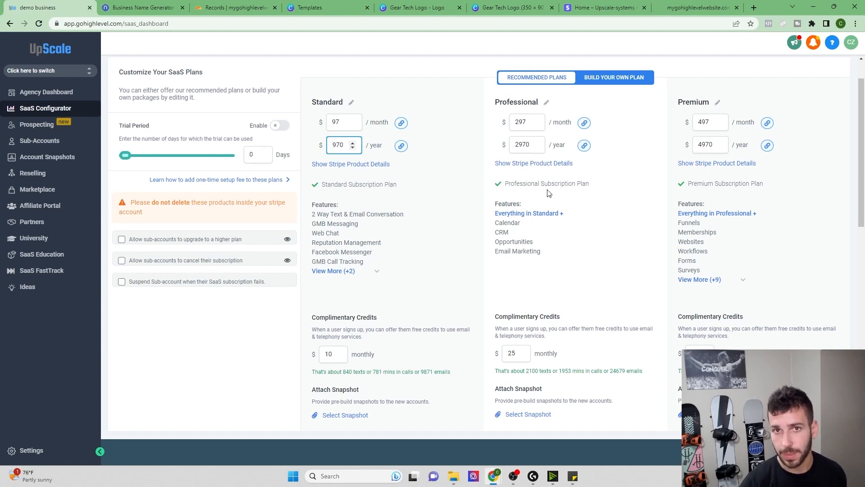
- Set the monthly complimentary credits to $5 for both the Standard and Professional plans
double_click(330, 354)
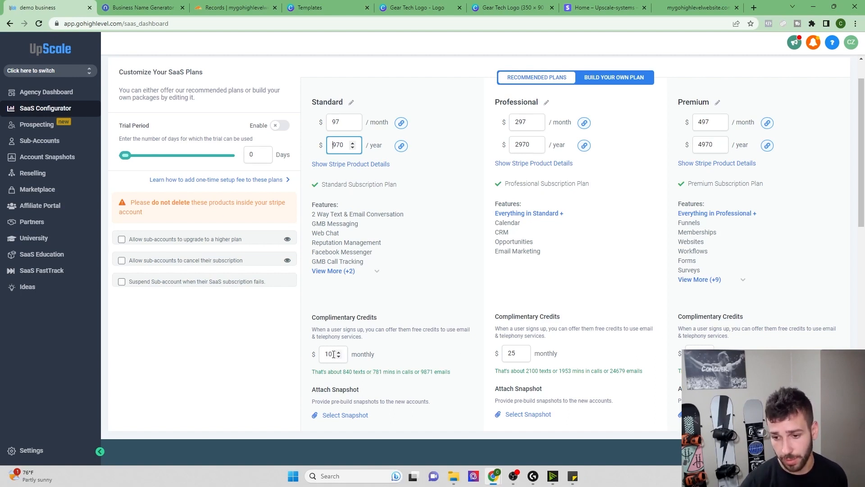
type("5")
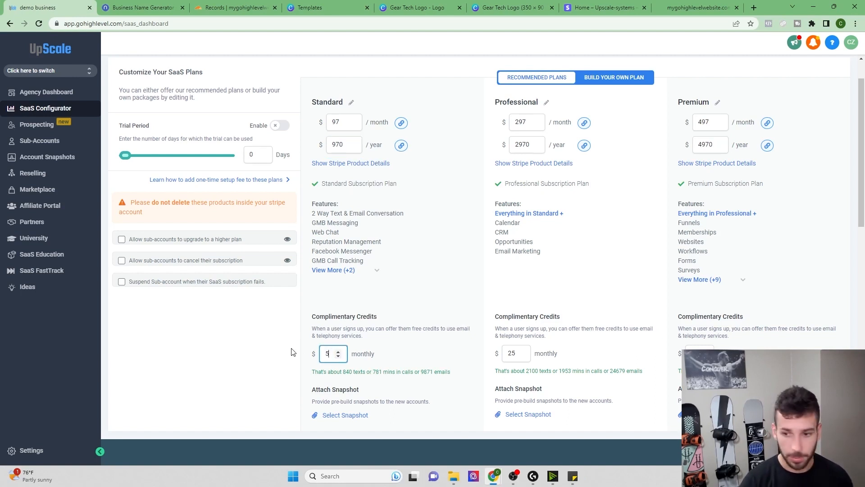
double_click(515, 354)
type("5")
- Review the rebill amounts and margins in the Phone System and Email Resell Settings, and look over the plans again
scroll(511, 365, "down", 2)
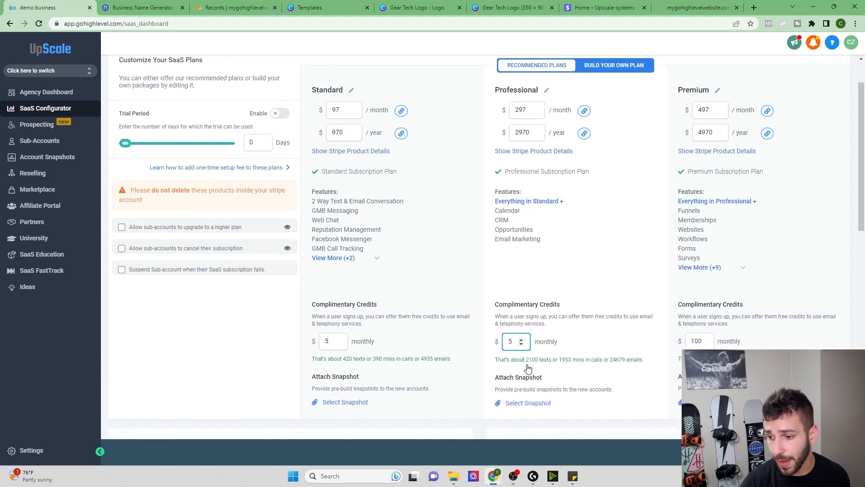
scroll(506, 357, "down", 4)
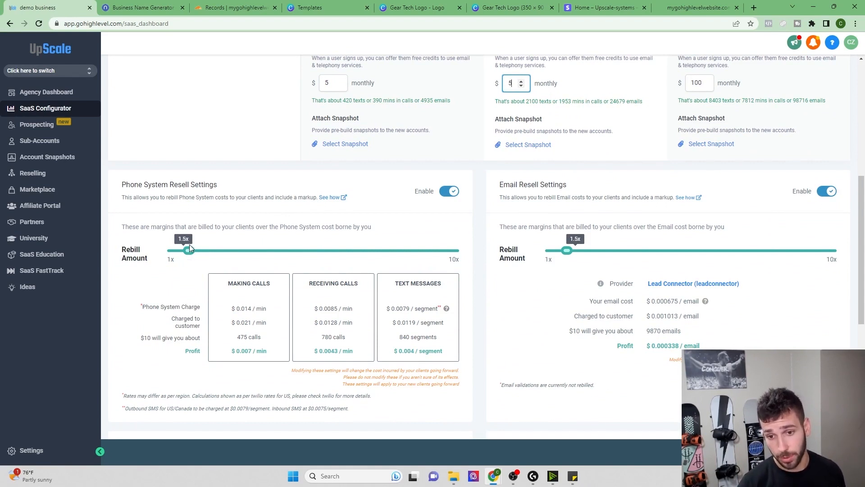
scroll(553, 260, "down", 2)
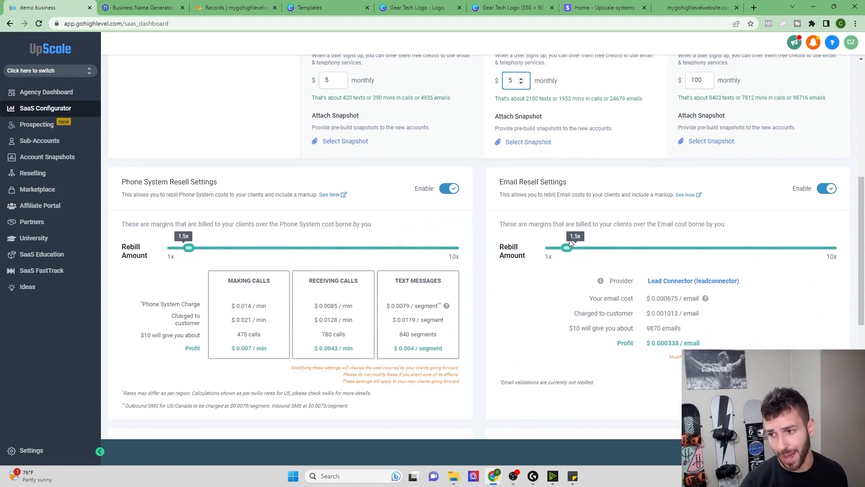
scroll(532, 262, "up", 1)
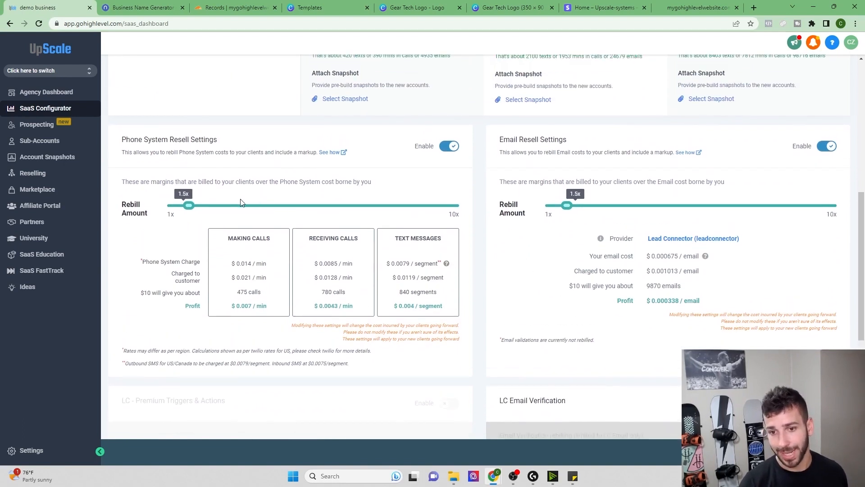
mouse_move(192, 208)
left_mouse_down()
mouse_move(458, 207)
mouse_move(178, 201)
mouse_move(188, 201)
left_mouse_up()
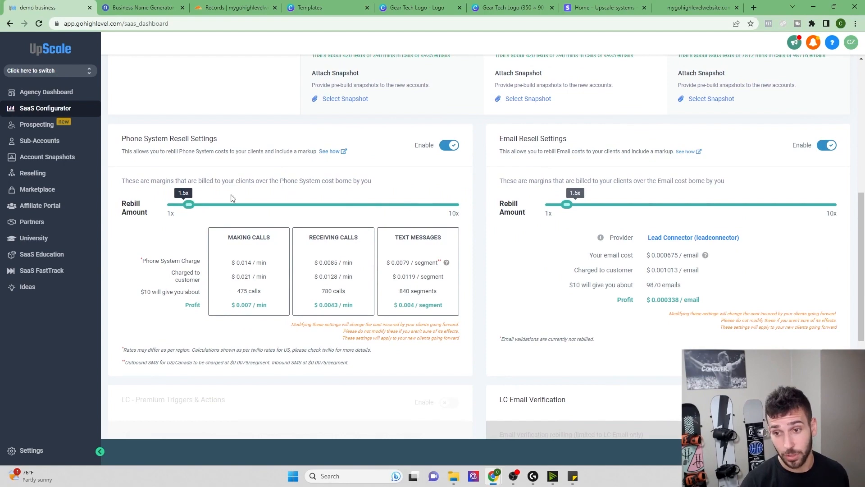
scroll(552, 216, "up", 8)
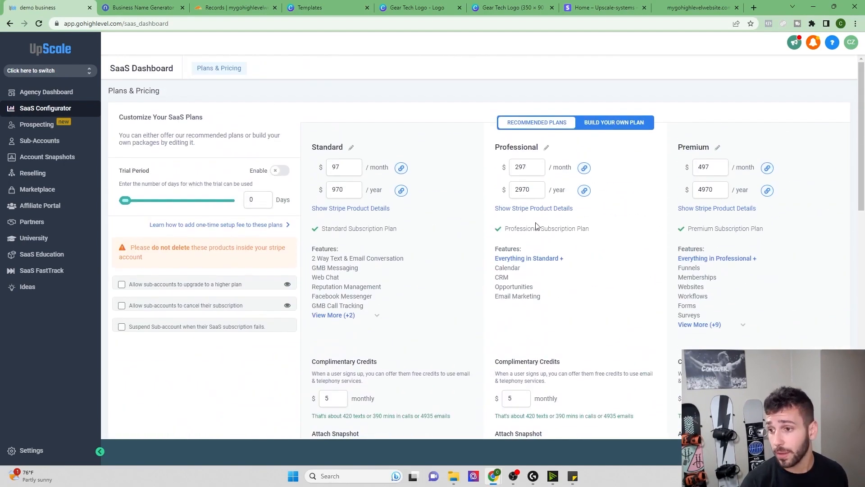
scroll(520, 226, "down", 2)
scroll(609, 116, "up", 2)
- Build custom plans with Workflows and Surveys moved to Professional and Memberships and Websites to Standard, and save the updated products to Stripe
left_click(609, 120)
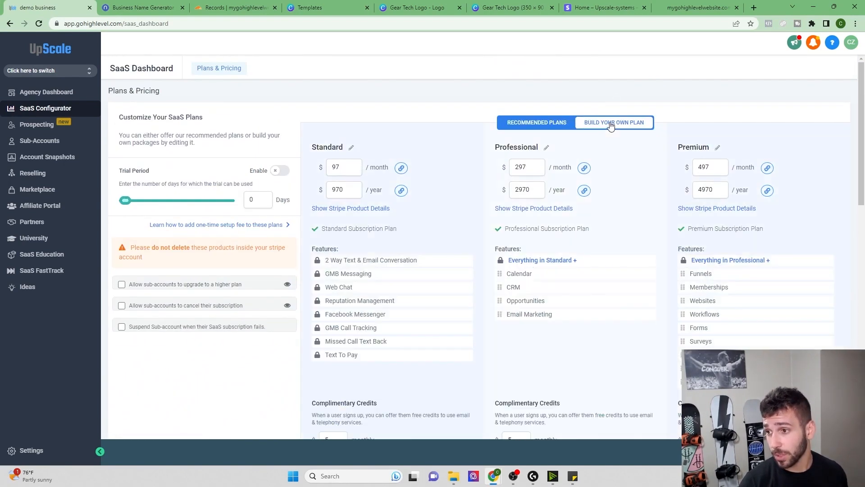
left_click_drag(500, 273, 541, 287)
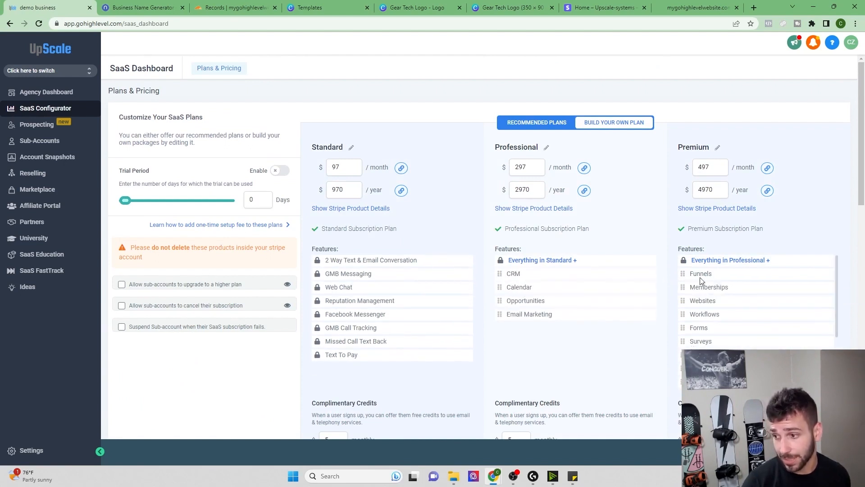
left_click_drag(669, 272, 488, 299)
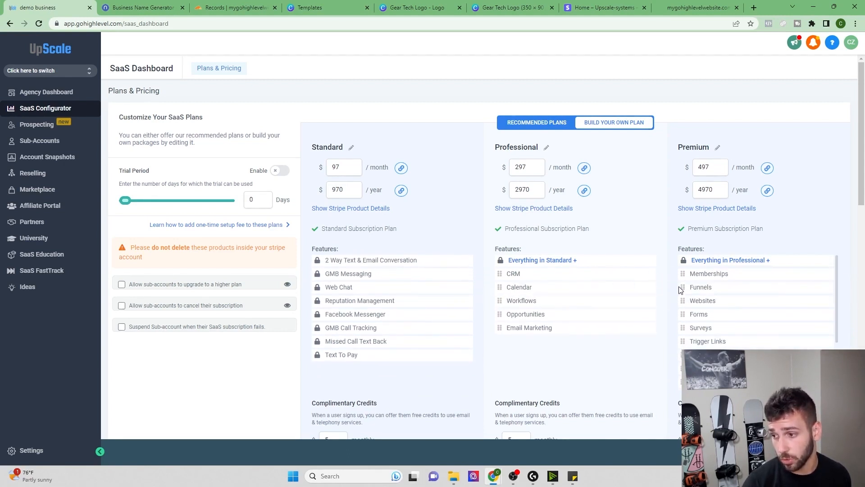
left_click_drag(681, 290, 617, 313)
left_click_drag(686, 285, 582, 270)
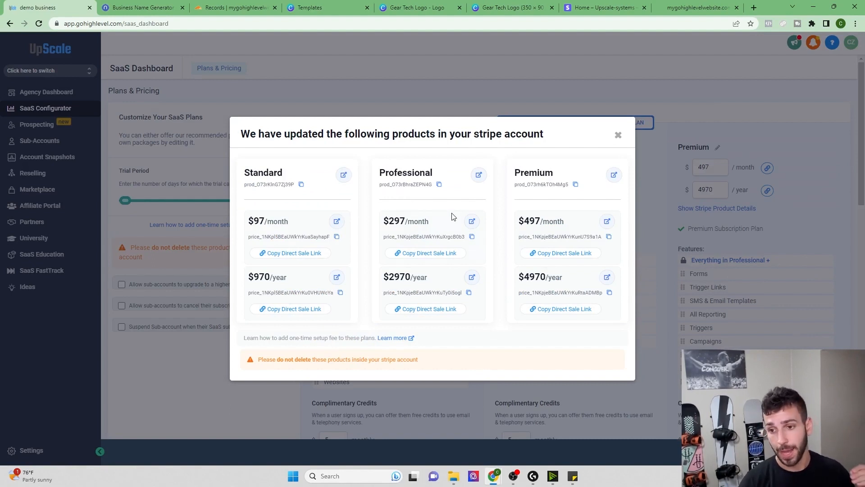
left_click(617, 134)
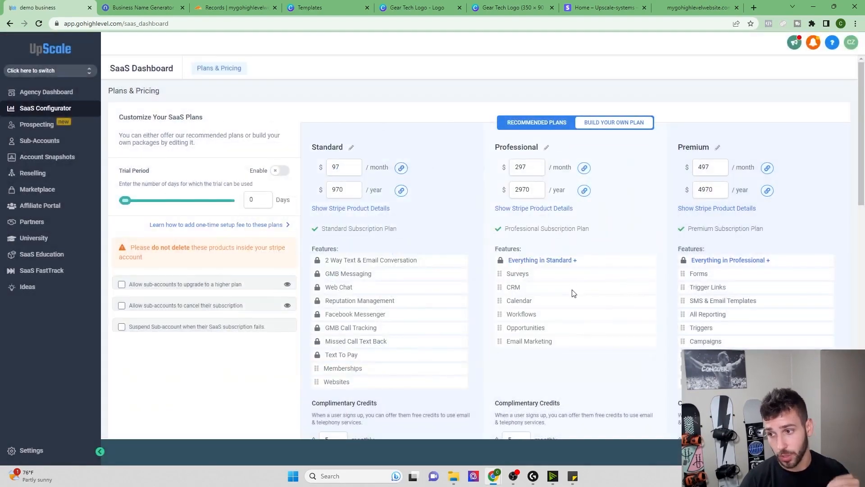
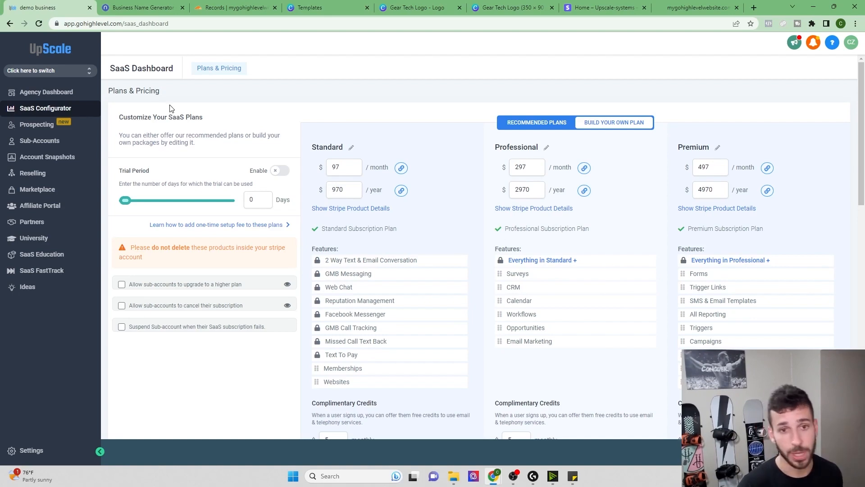
- Switch to the demo business sub-account and open its Stripe payment integration
left_click(81, 74)
left_click(158, 131)
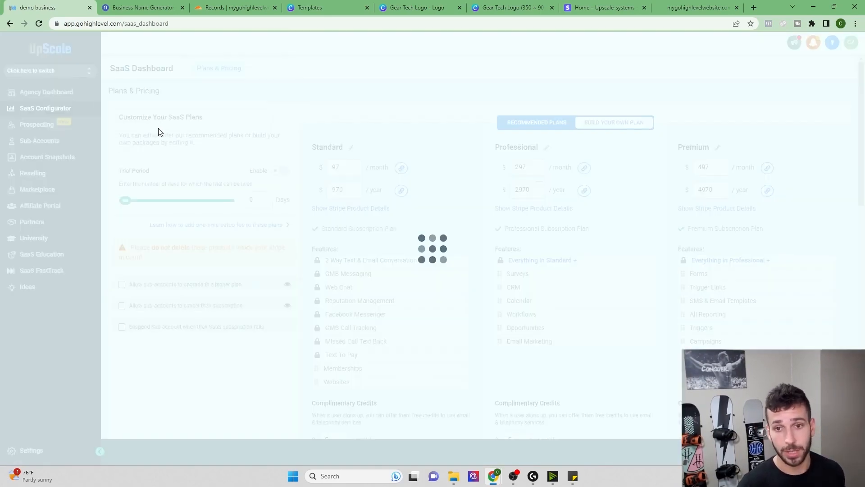
left_click(41, 442)
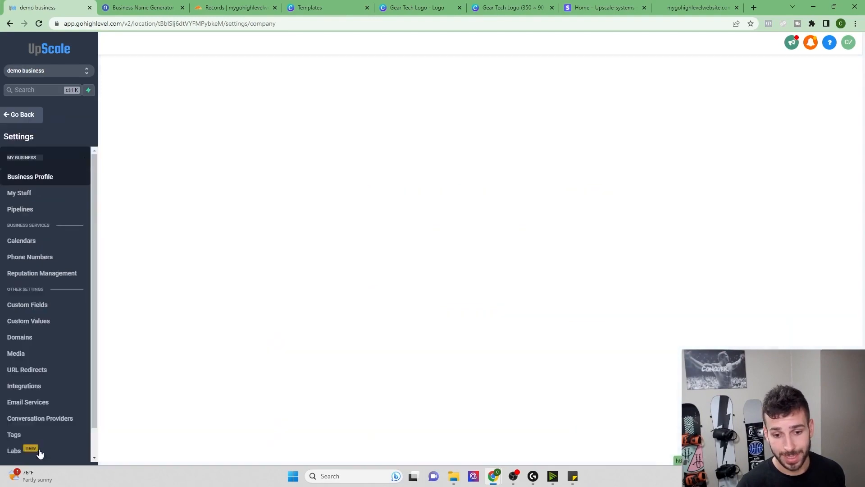
scroll(54, 352, "down", 1)
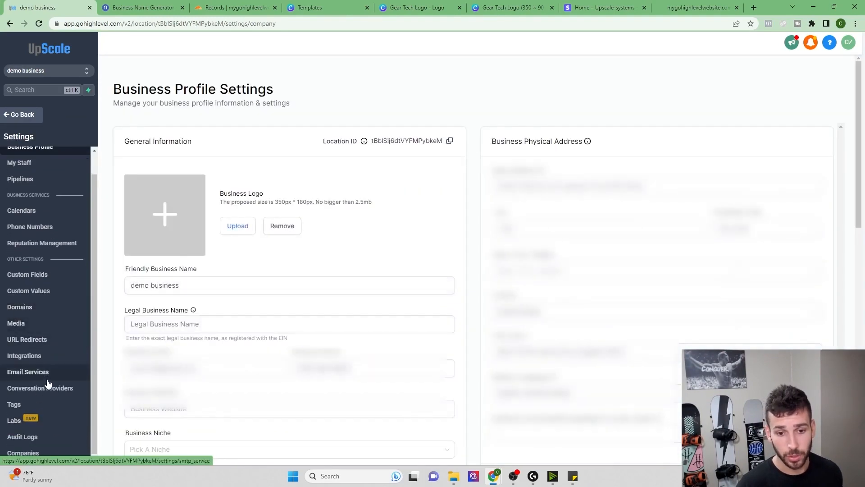
left_click(27, 356)
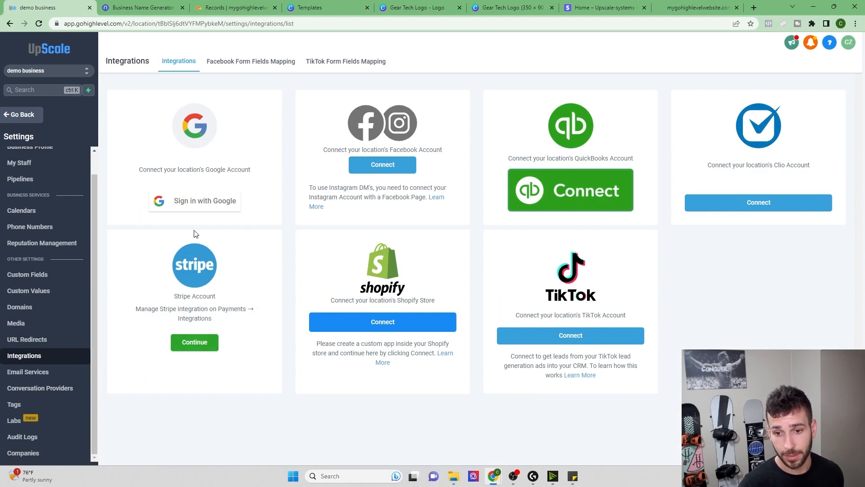
left_click(197, 344)
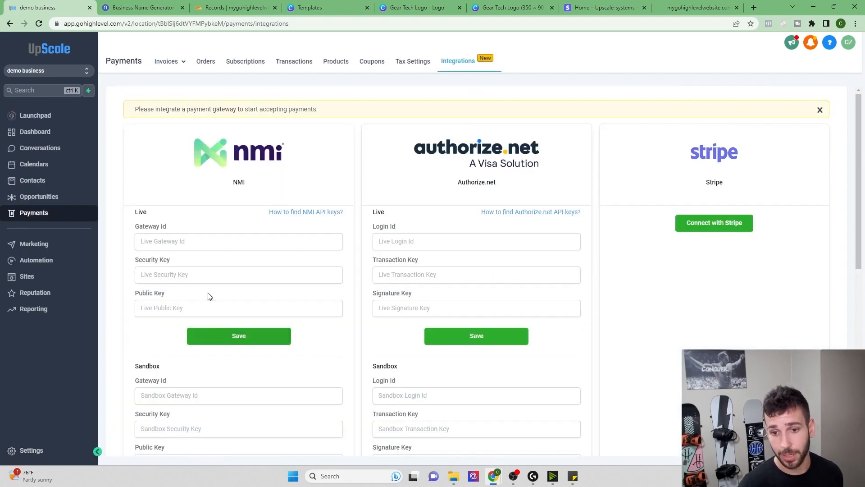
- Connect the Mygohighlevelwebsite Stripe account to the sub-account and enable Google Pay and Apple Pay for order forms
left_click(723, 225)
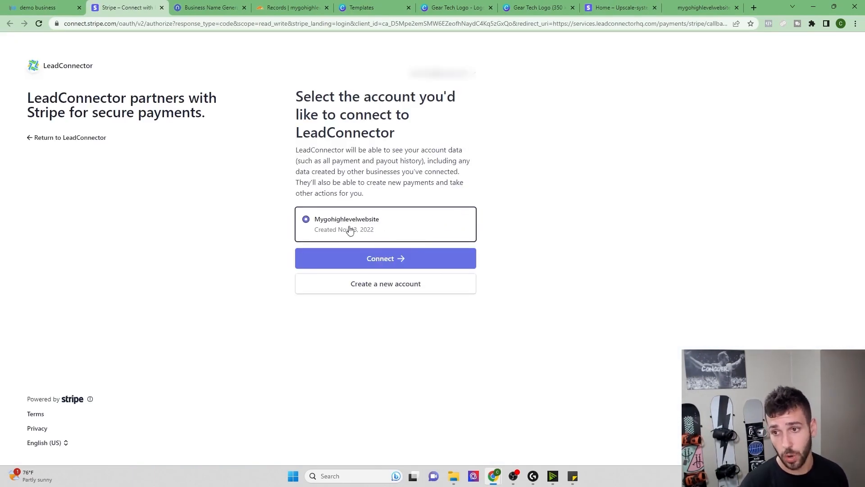
left_click(383, 258)
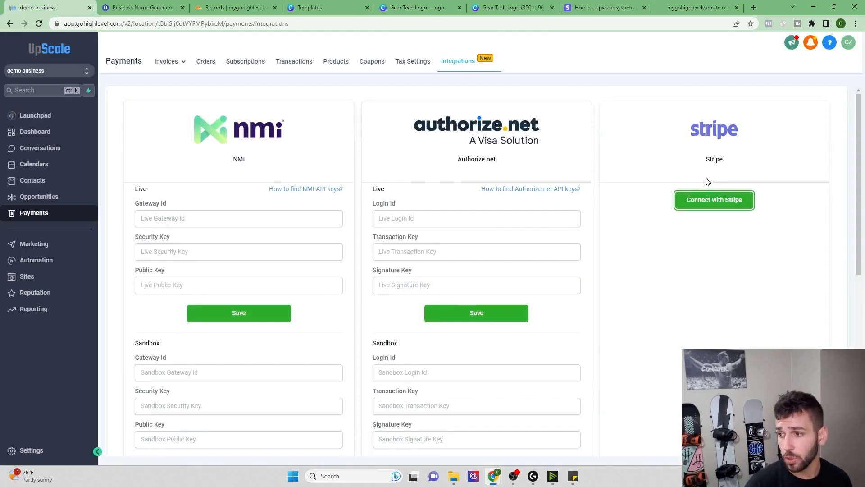
left_click(621, 240)
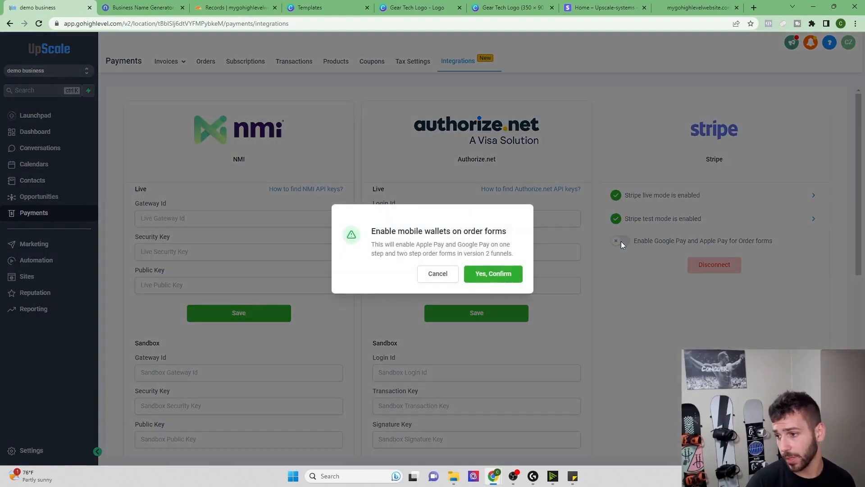
left_click(490, 275)
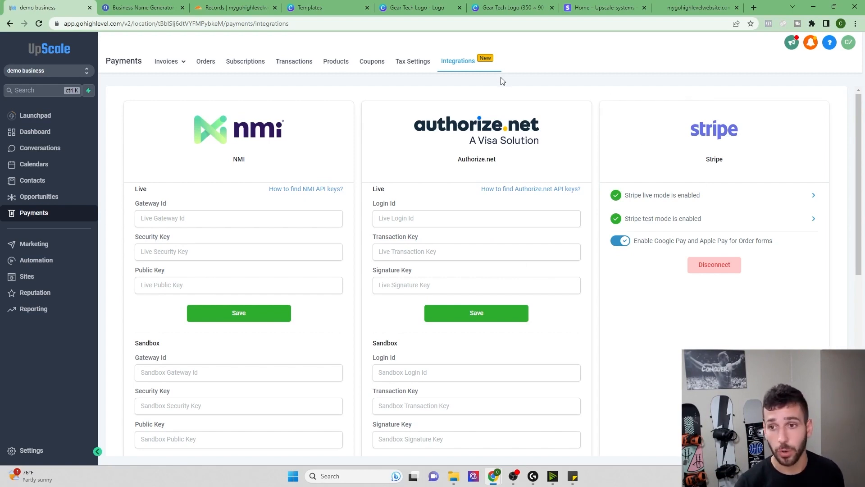
- Import the $97 monthly agency plan price from Stripe into the sub-account's products
left_click(336, 66)
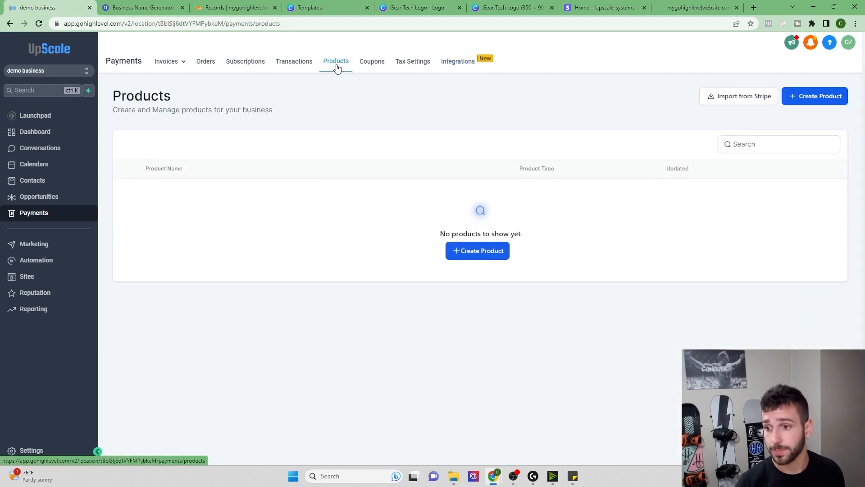
left_click(741, 97)
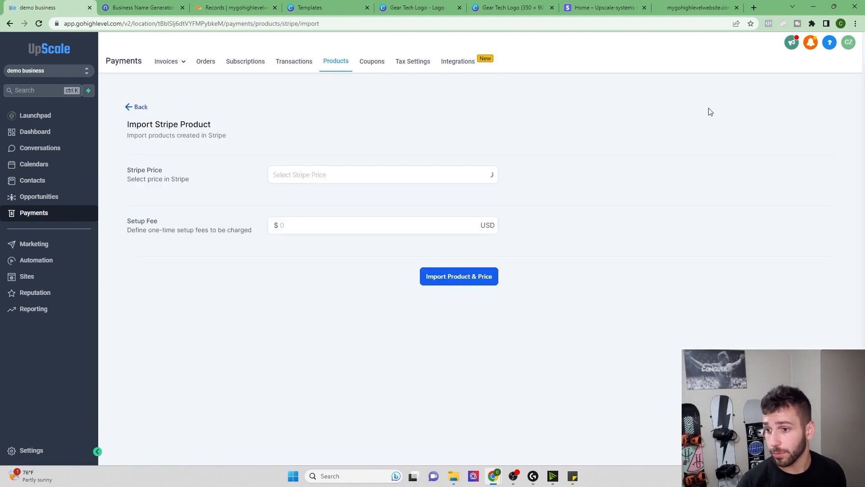
left_click(355, 174)
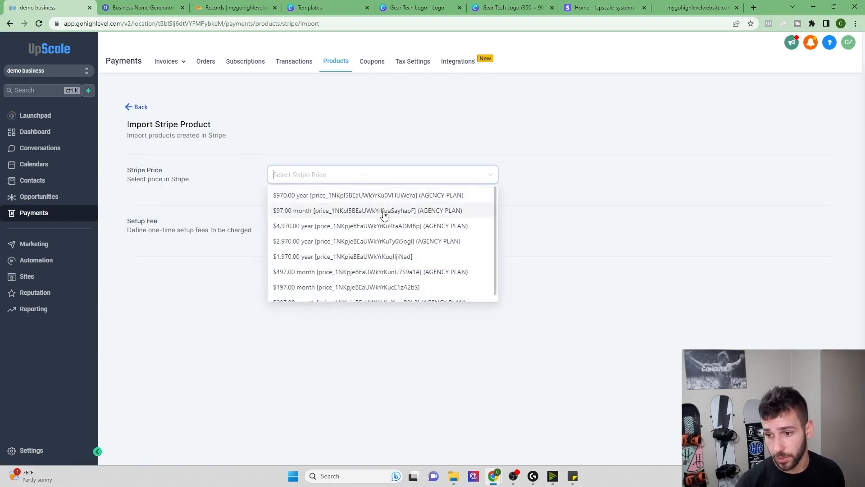
scroll(386, 256, "down", 1)
scroll(387, 256, "up", 1)
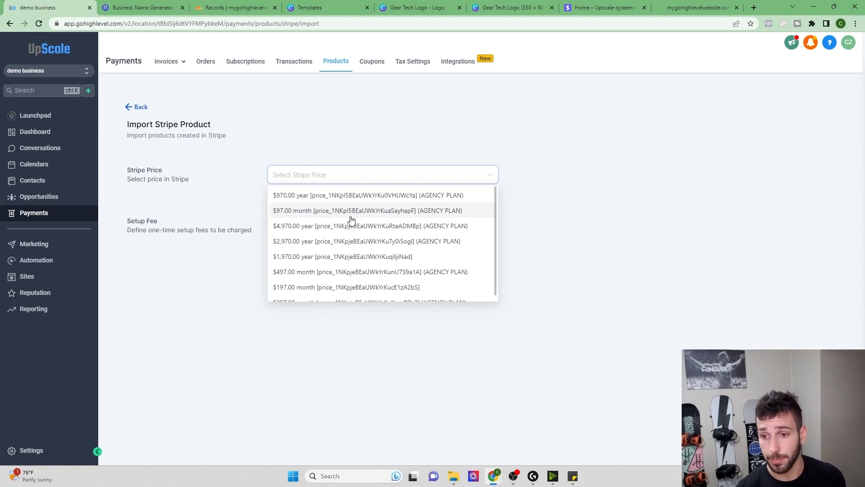
left_click(304, 212)
left_click(458, 277)
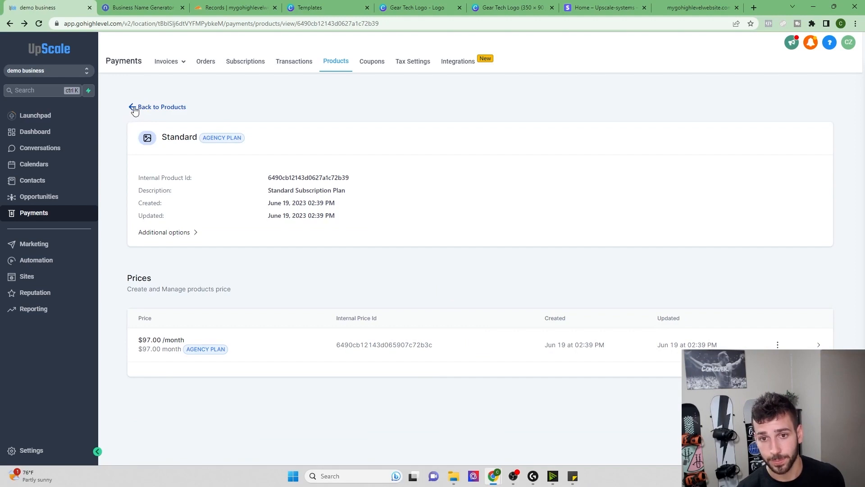
- Import the $970 yearly agency plan price from Stripe for the Standard product
left_click(134, 109)
left_click(378, 176)
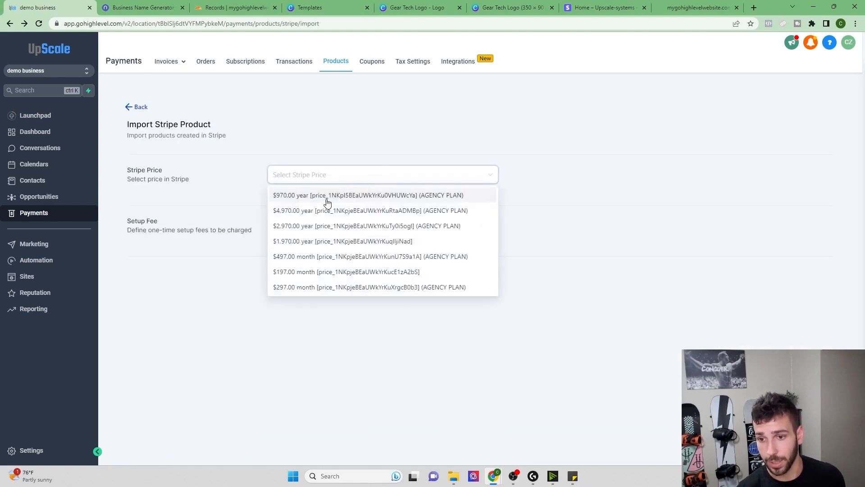
left_click(309, 195)
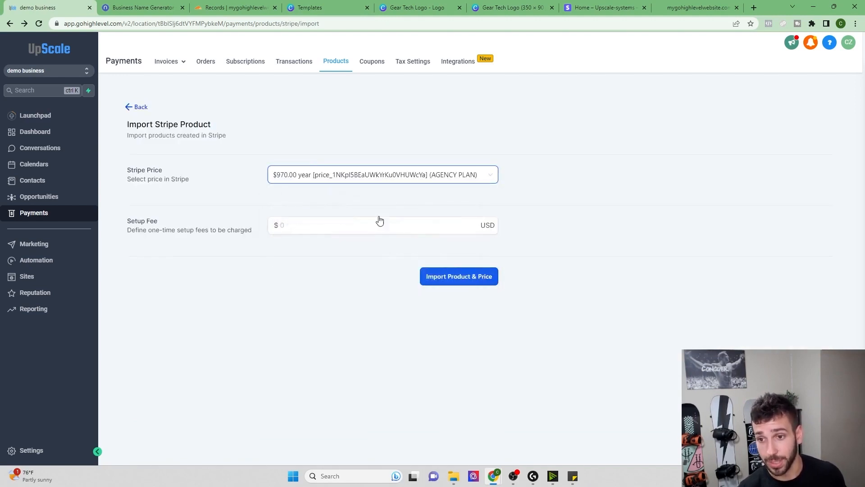
left_click(463, 279)
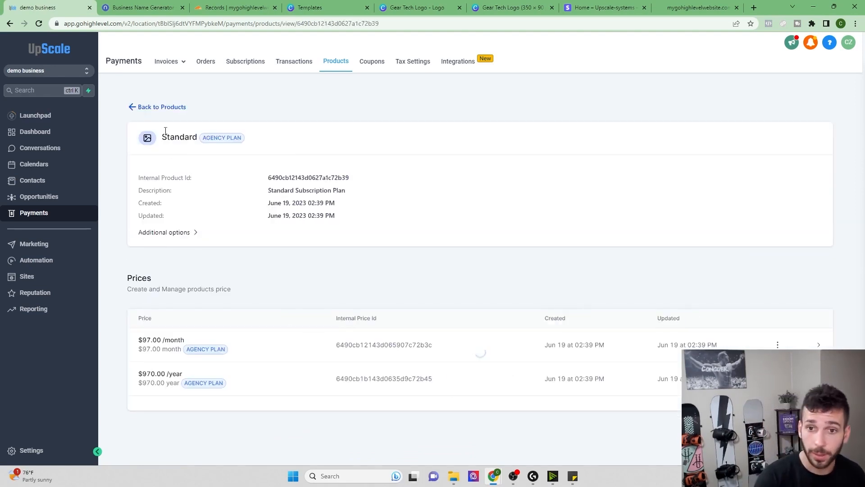
- Import the $297 monthly agency plan price from Stripe for the Professional product
left_click(131, 109)
left_click(325, 180)
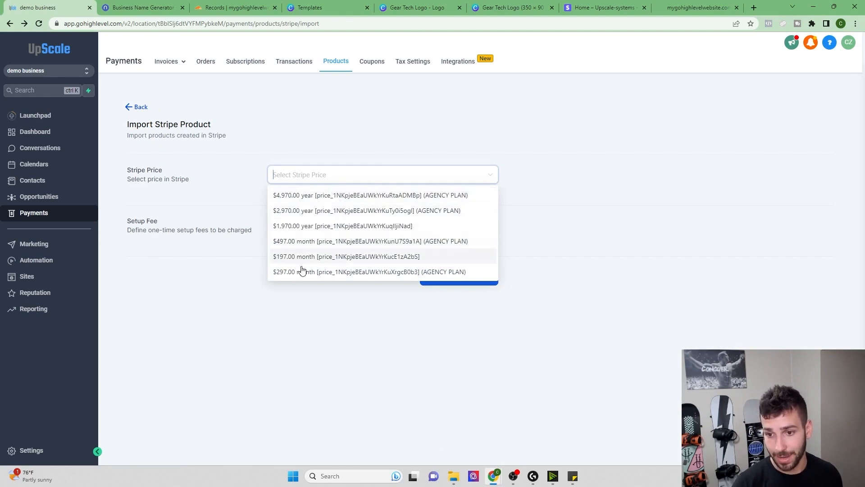
left_click(442, 272)
left_click(451, 276)
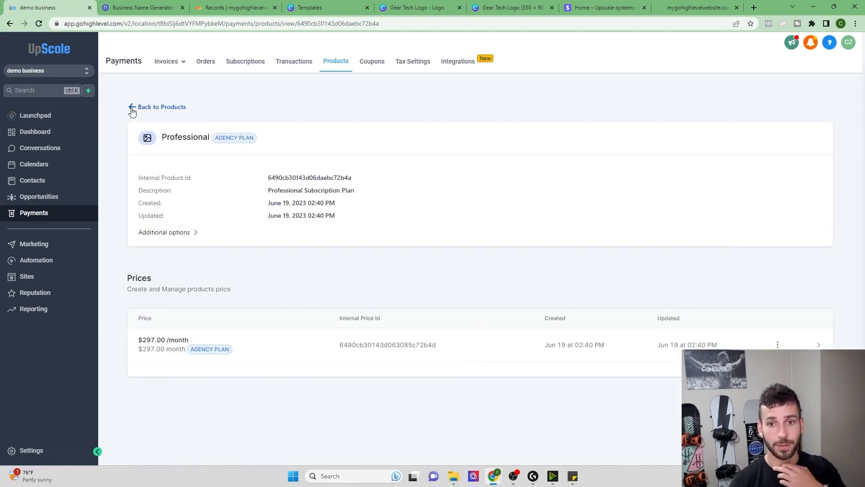
- Import the $2,970 yearly agency plan price from Stripe and check the prices of both plans in the product list
left_click(132, 109)
left_click(374, 183)
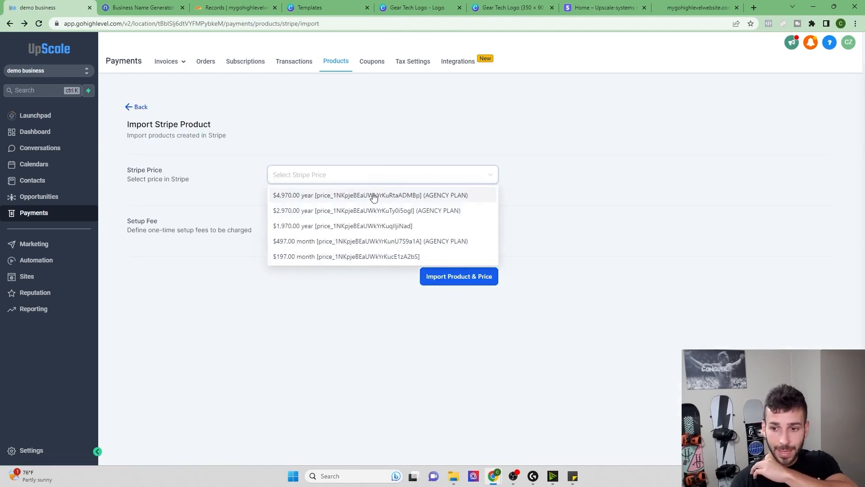
left_click(321, 217)
left_click(466, 276)
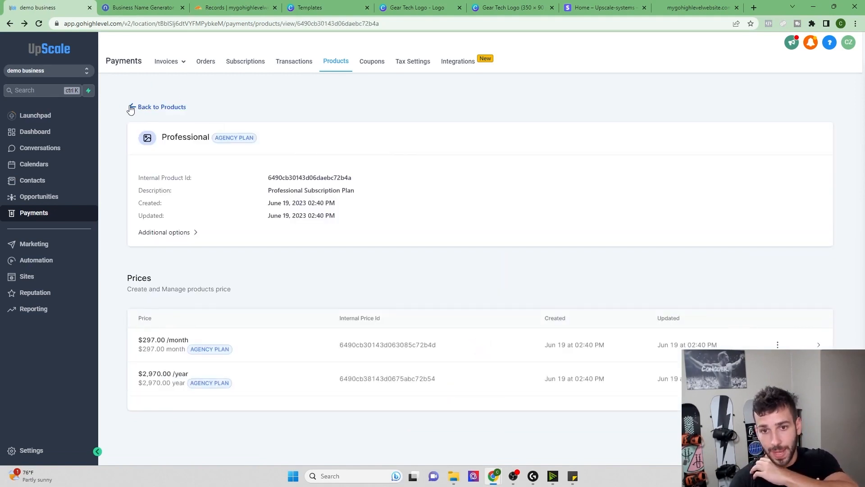
left_click(131, 109)
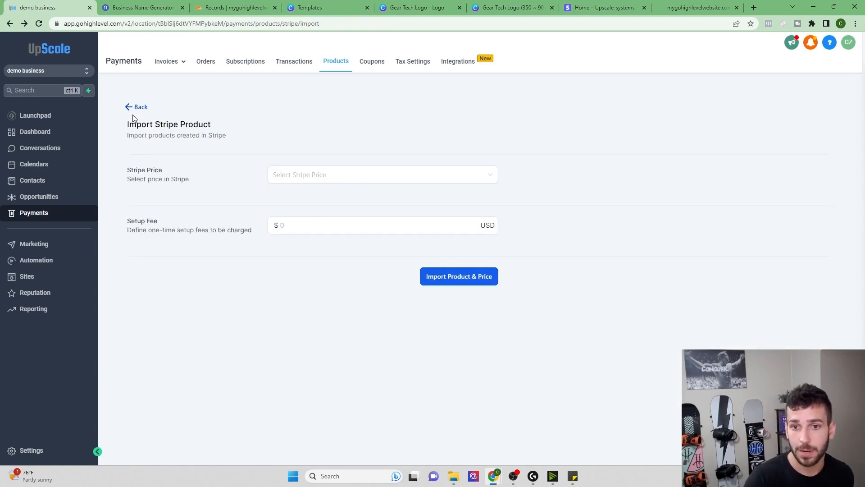
left_click(127, 109)
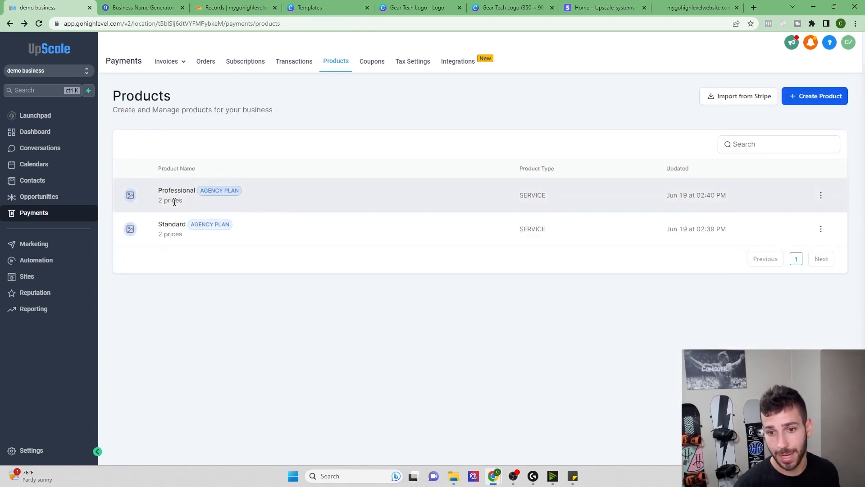
left_click_drag(162, 200, 179, 200)
left_click_drag(159, 234, 182, 234)
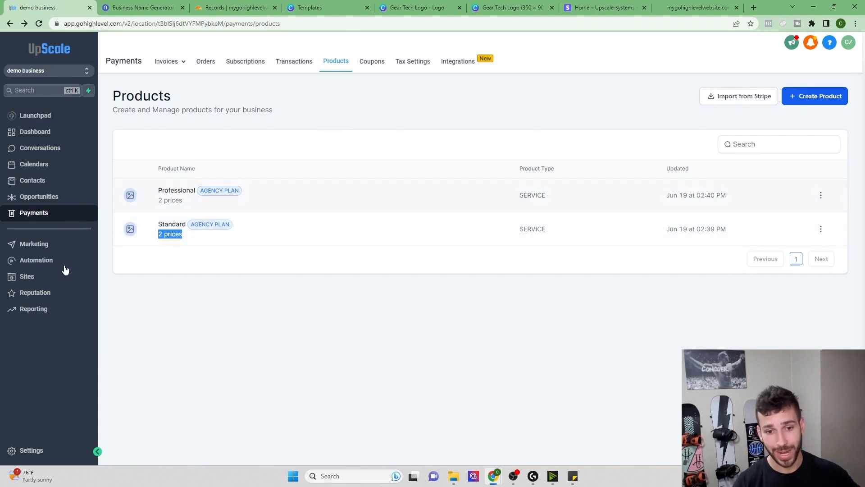
- Add the Standard product at $97 per month to the Essentials Plan funnel's Checkout step, with the price display override 97/mo
left_click(27, 276)
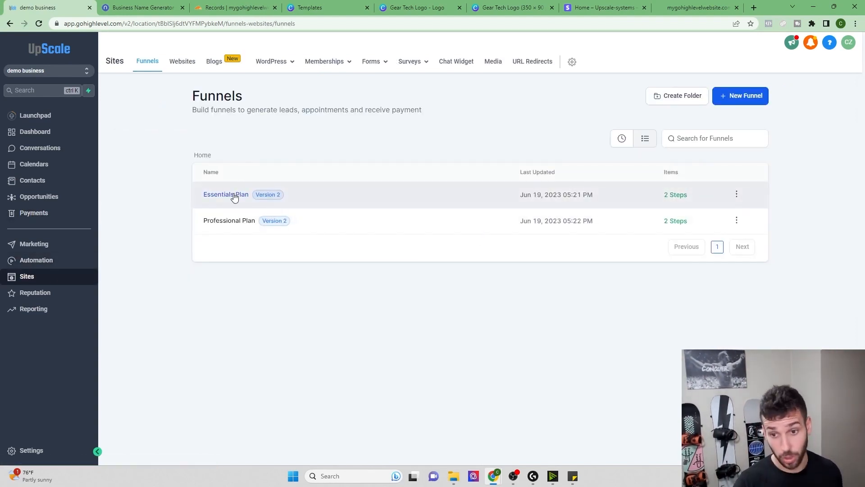
left_click(232, 197)
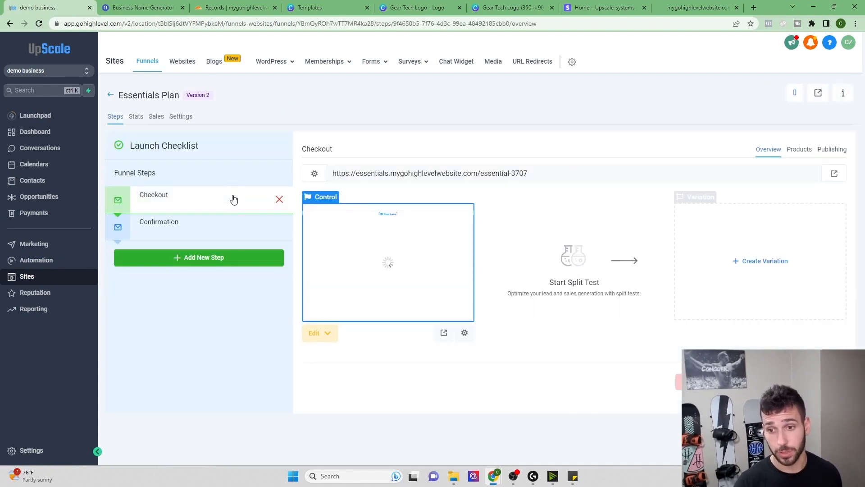
left_click(802, 154)
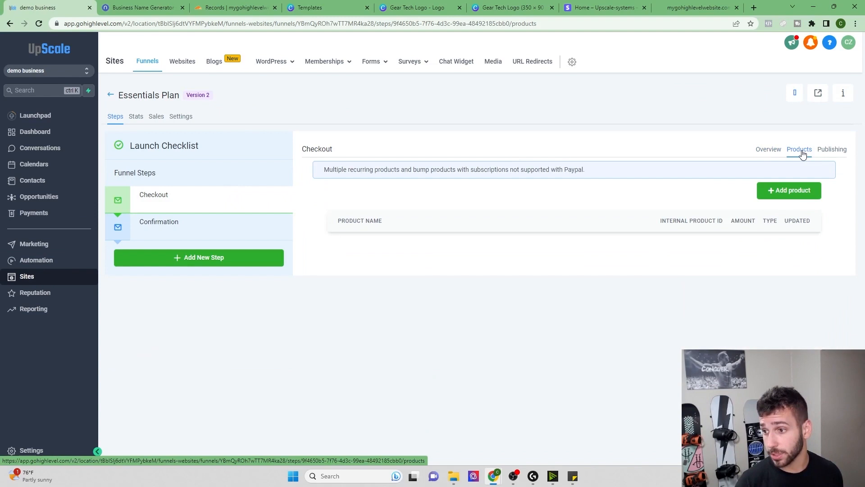
left_click(789, 189)
left_click(376, 219)
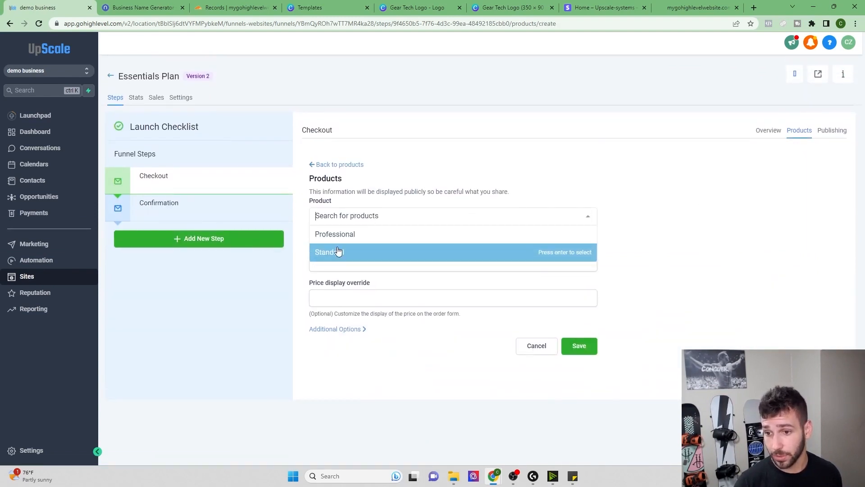
left_click(336, 253)
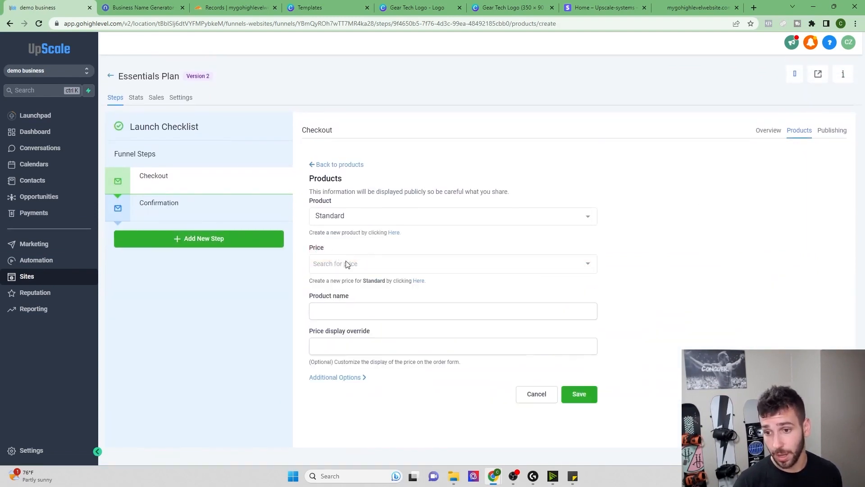
left_click(346, 264)
left_click(340, 280)
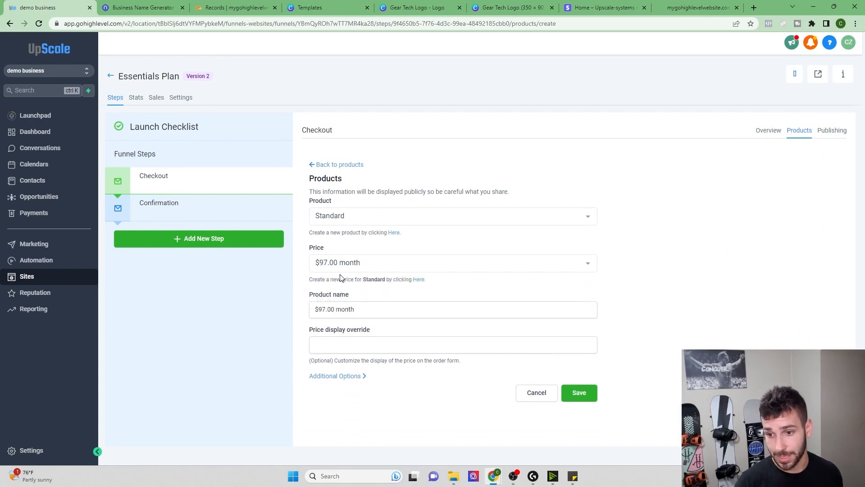
left_click(329, 347)
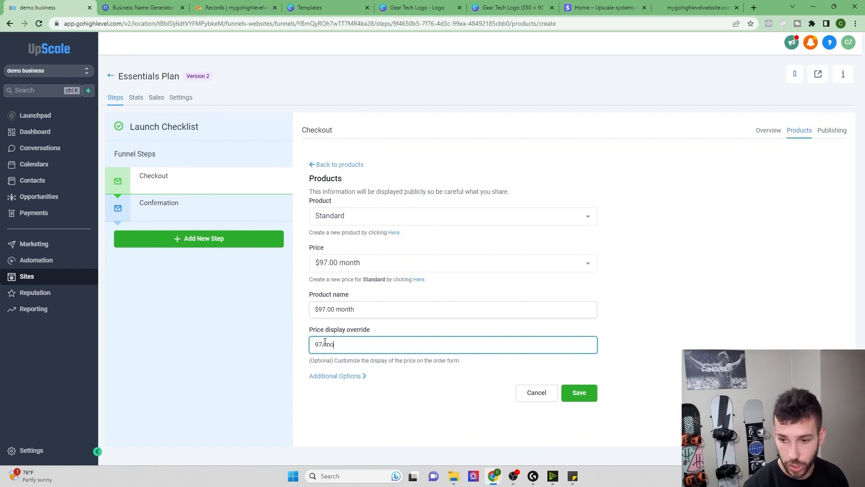
left_click(579, 394)
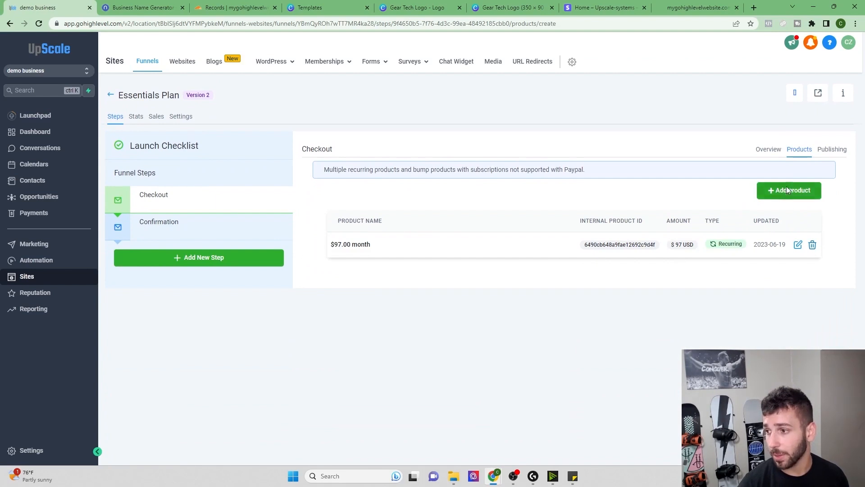
- Add the Standard product at $970 per year to the Essentials Plan funnel's Checkout step, with a 970 yearly price display override
left_click(788, 190)
left_click(391, 216)
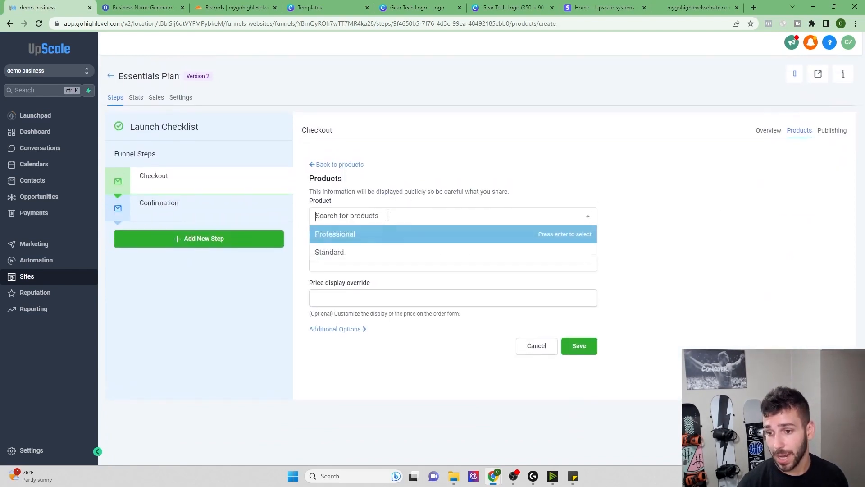
left_click(334, 252)
left_click(343, 262)
left_click(335, 298)
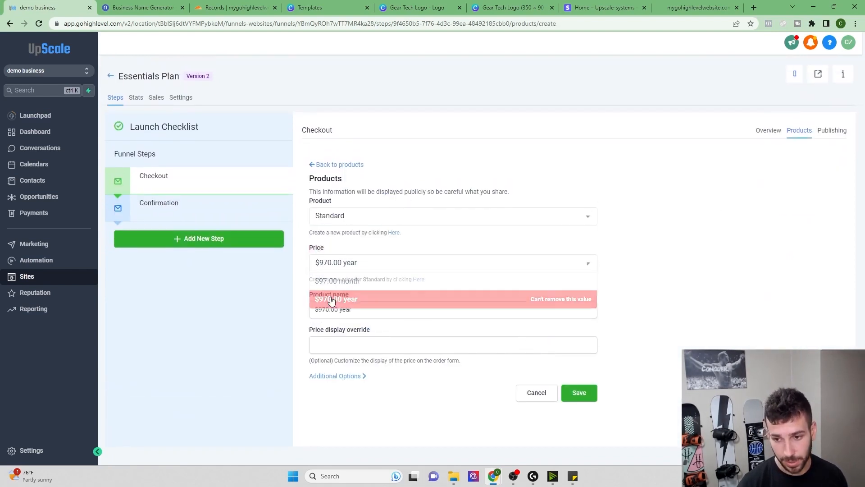
left_click(323, 346)
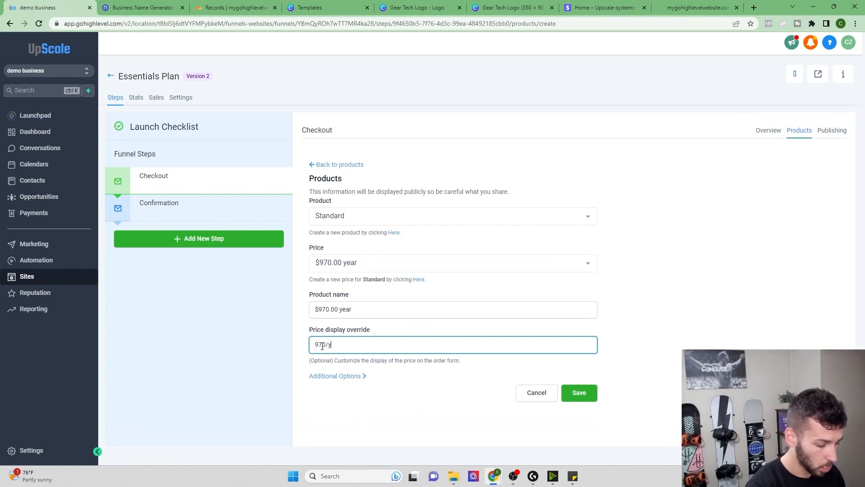
left_click(584, 393)
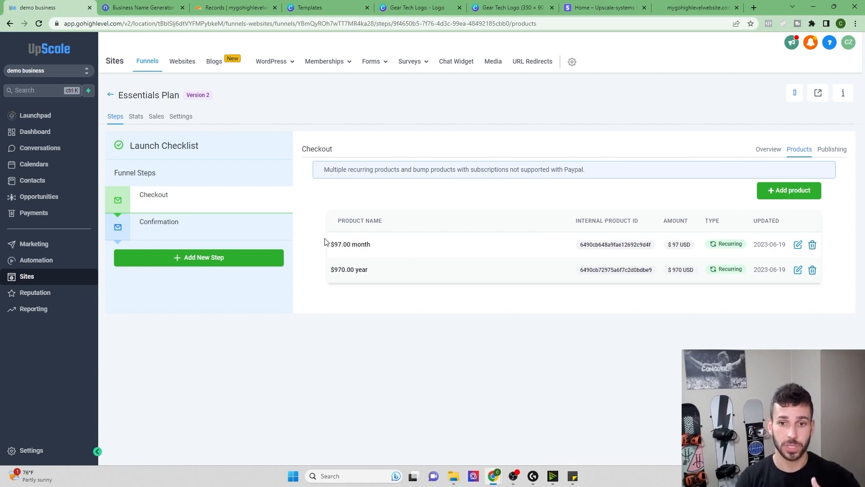
- Add the Professional product at $297 per month to the Professional Plan funnel's Checkout step, with the price display override 297/mo
left_click(110, 96)
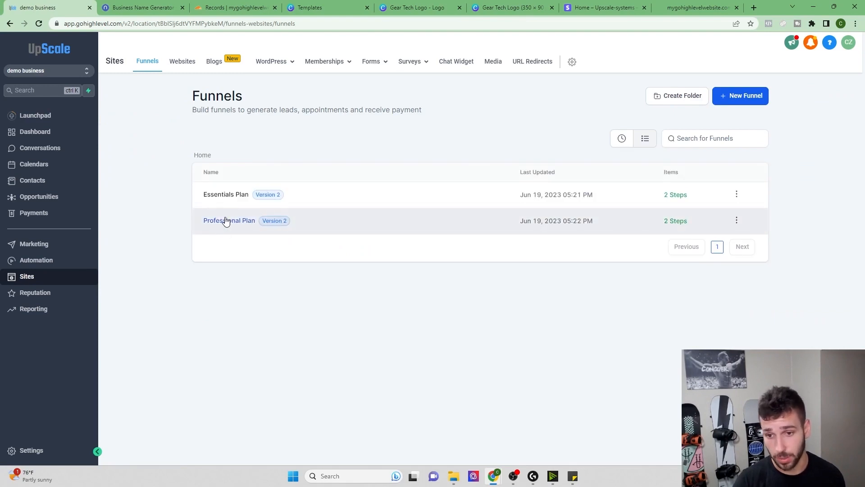
left_click(227, 221)
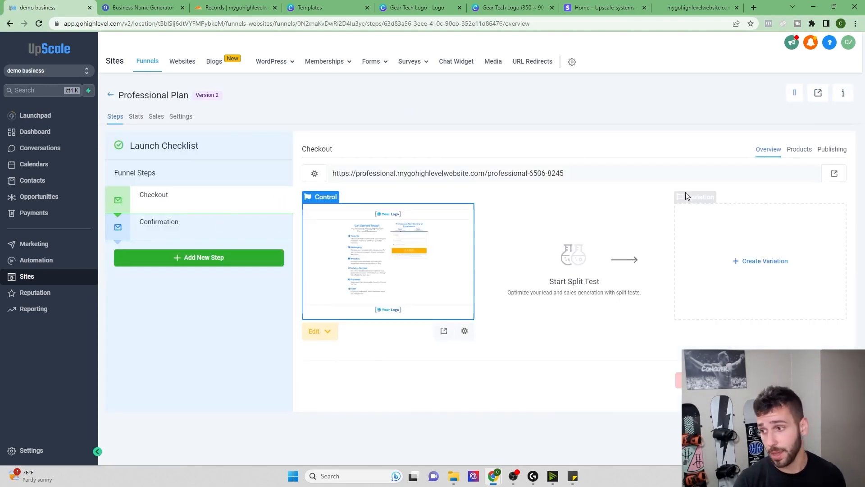
left_click(798, 150)
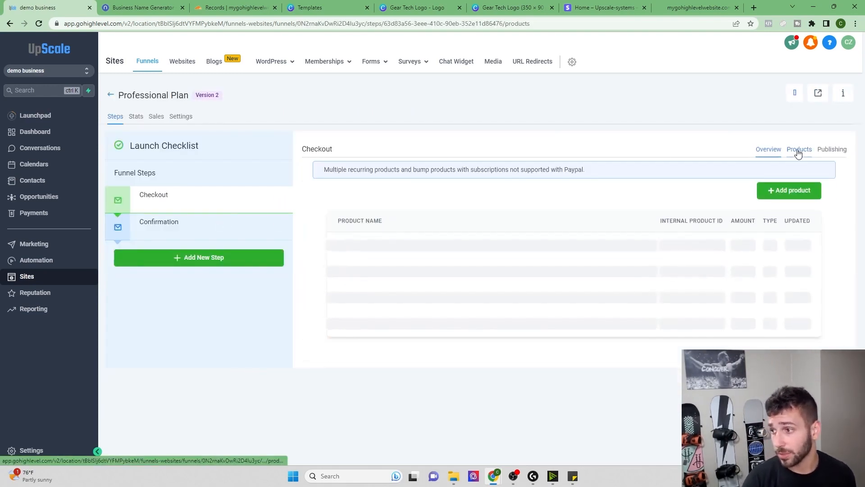
left_click(780, 189)
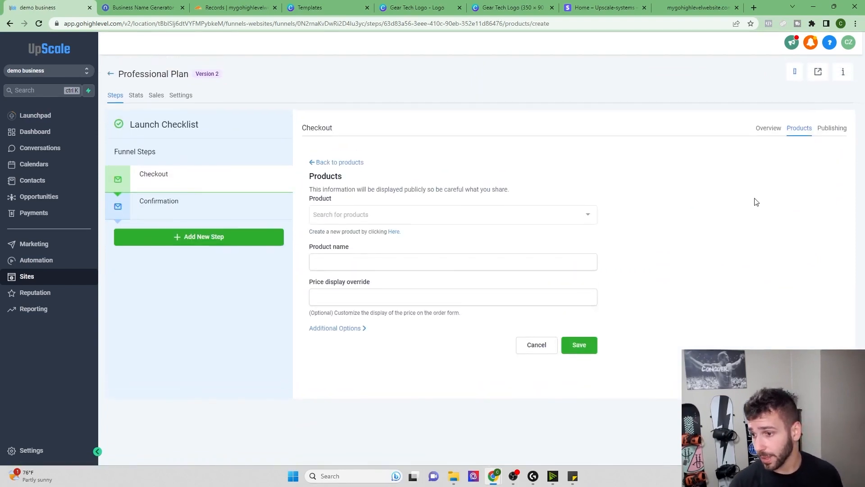
left_click(352, 216)
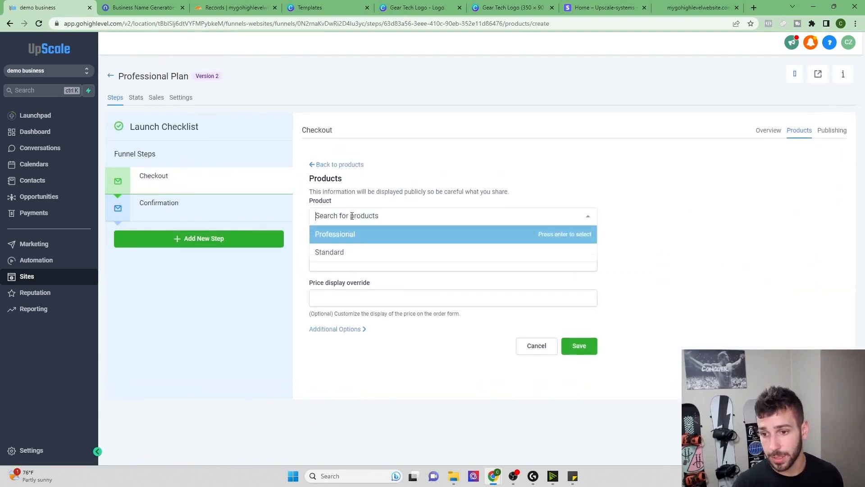
left_click(334, 241)
left_click(341, 263)
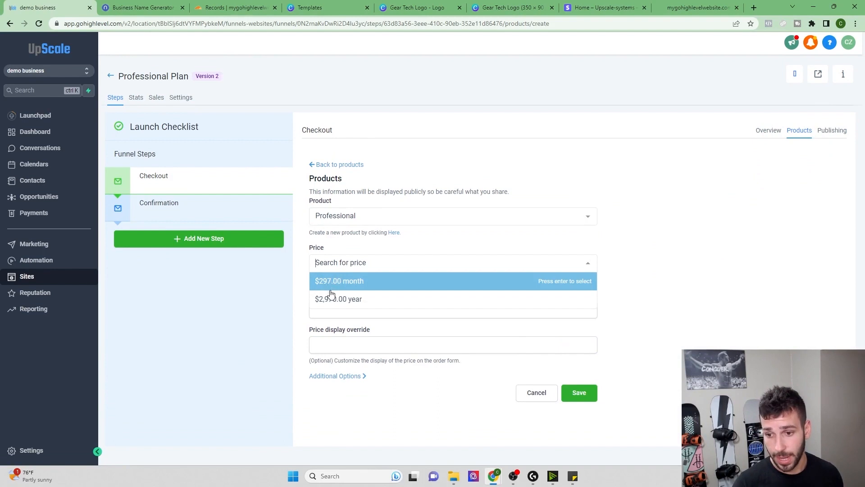
left_click(339, 282)
left_click(336, 329)
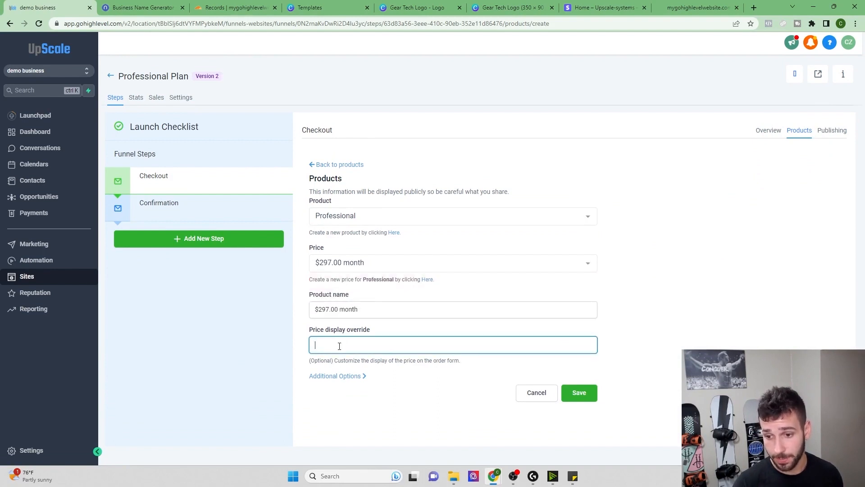
type("297/mo")
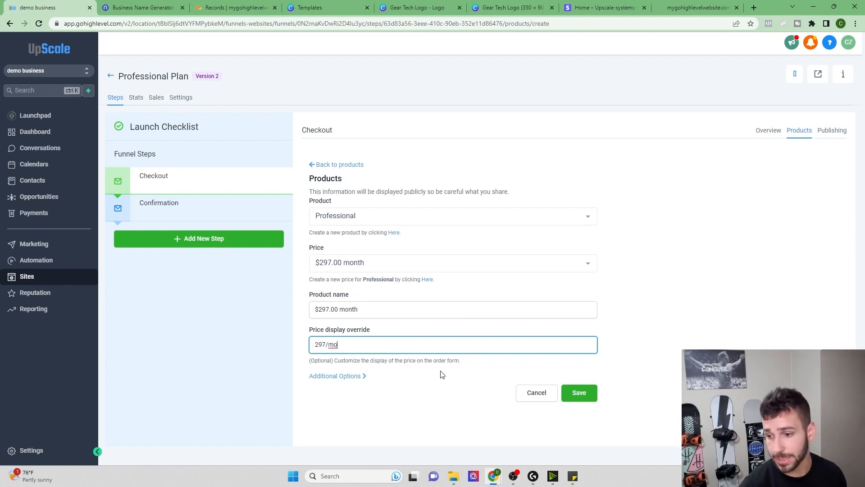
left_click(583, 391)
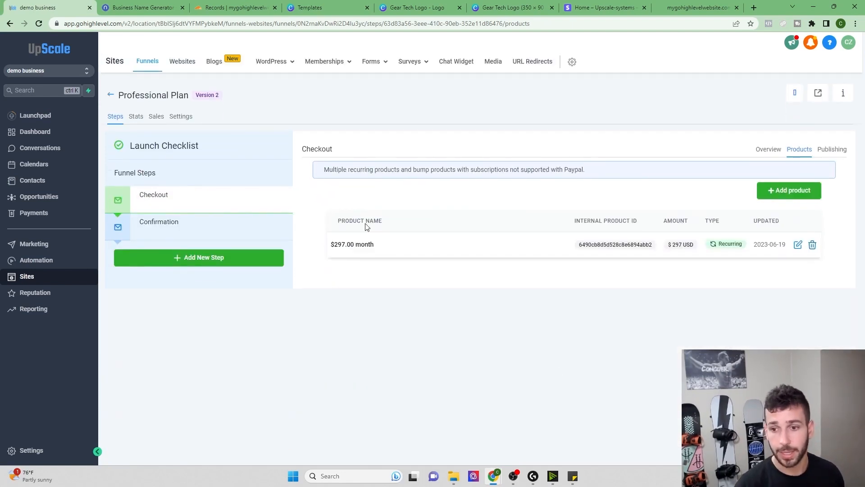
- Add the Professional product at $2,970 per year to the Professional Plan funnel's Checkout step, with a 2970 yearly price display override
left_click(775, 193)
left_click(331, 220)
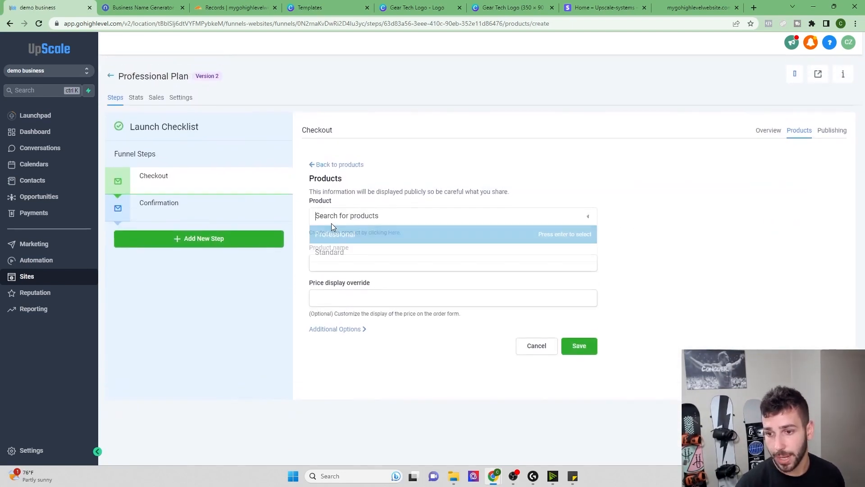
left_click(339, 241)
left_click(351, 260)
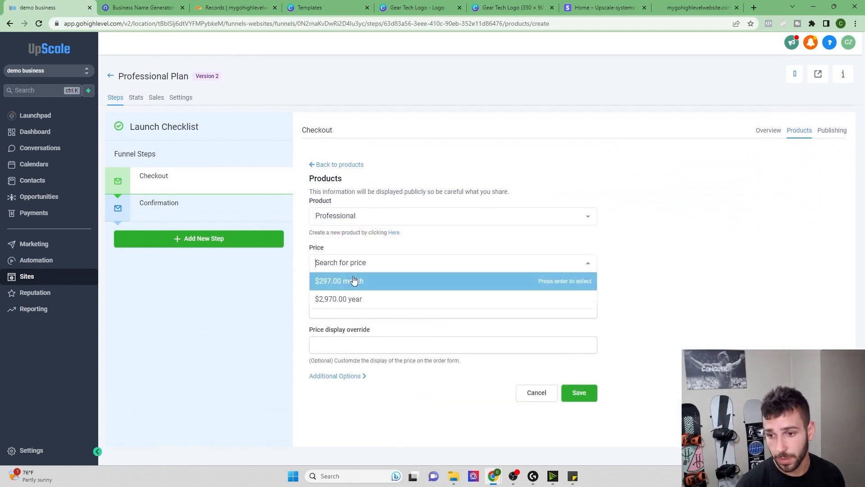
left_click(345, 300)
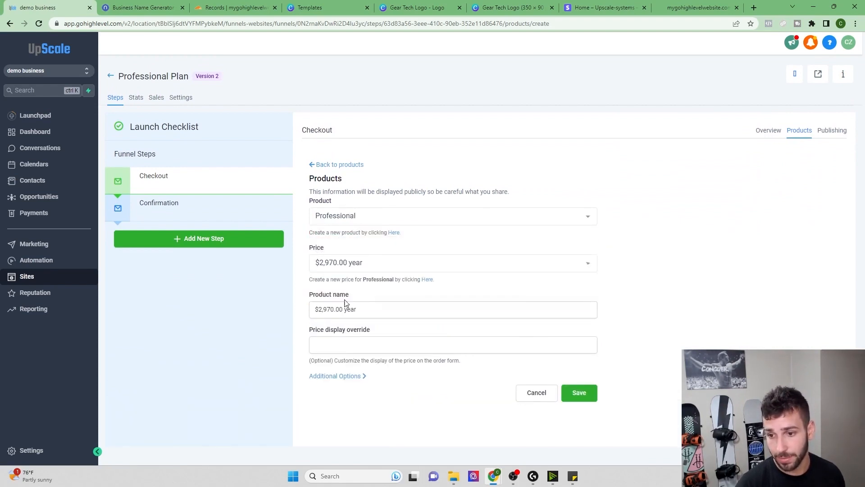
left_click(347, 340)
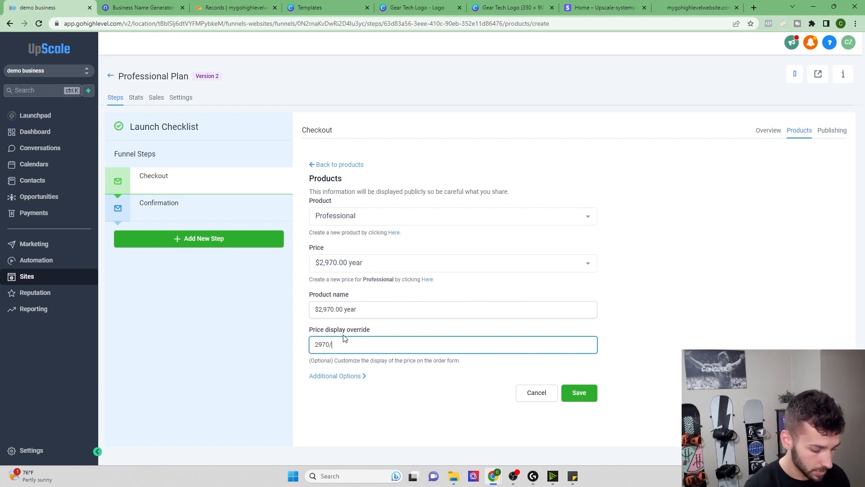
left_click(580, 392)
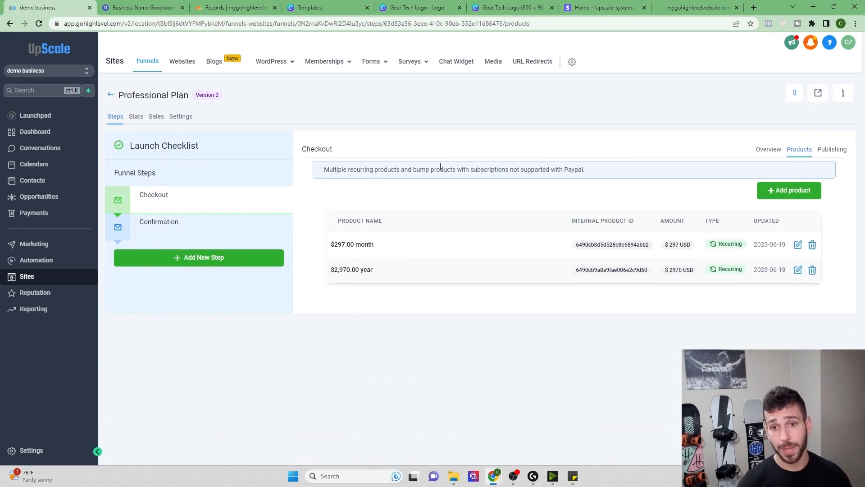
- Open the Essentials Plan funnel's Checkout page in the page editor
left_click(111, 95)
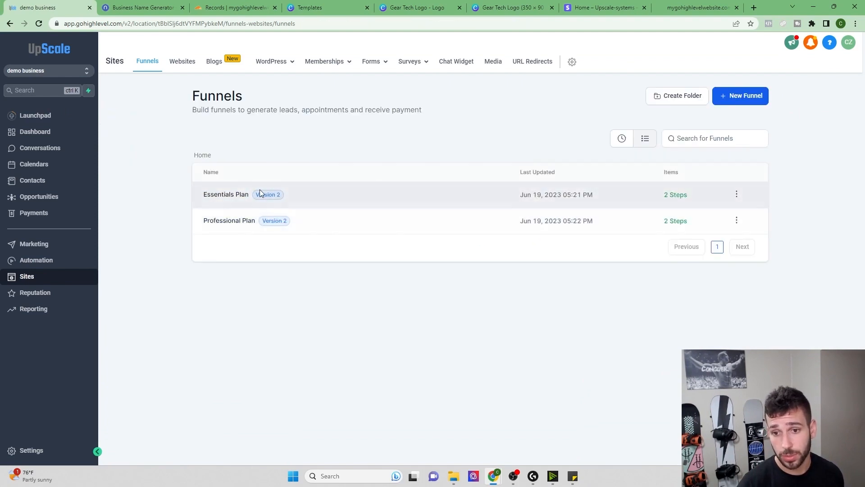
left_click(230, 195)
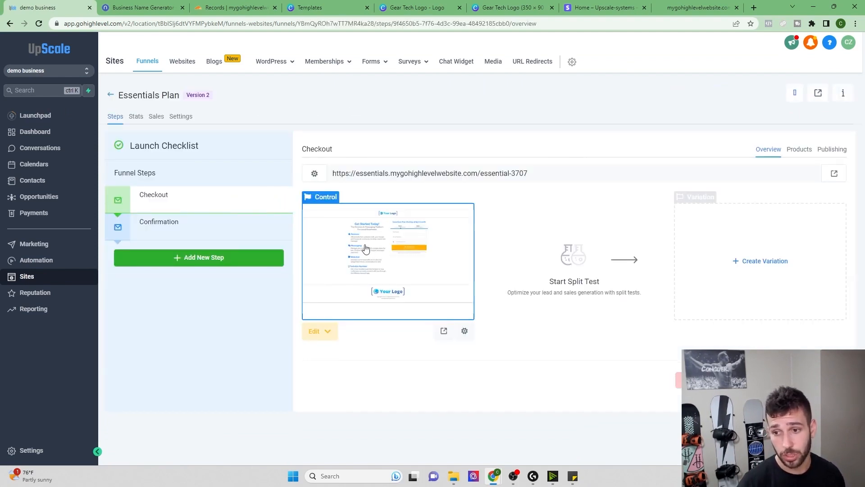
left_click(313, 333)
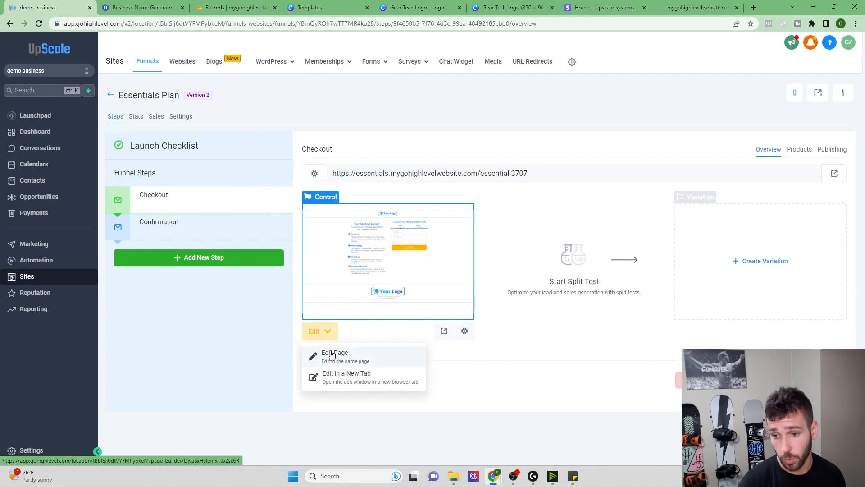
left_click(331, 354)
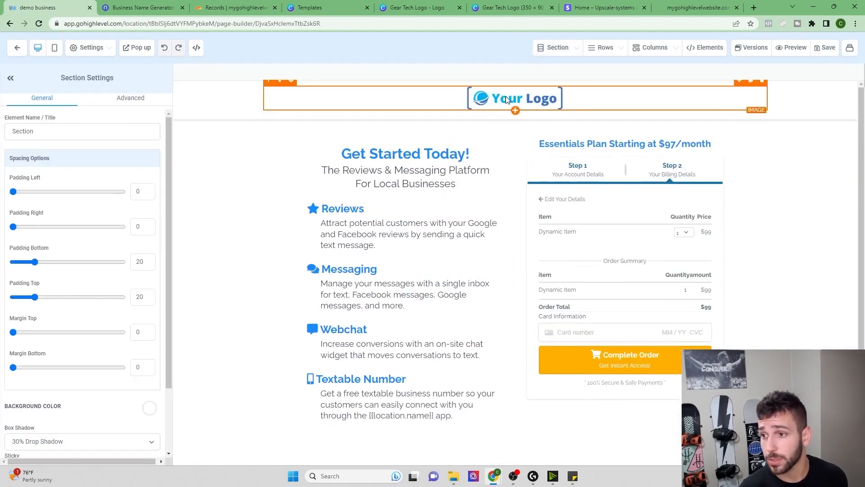
- Replace the placeholder logo in the Essentials Plan checkout page's header with COPY UPSCALE FB SCREEN.png from the media library
left_click(505, 97)
scroll(124, 216, "down", 1)
scroll(125, 219, "down", 7)
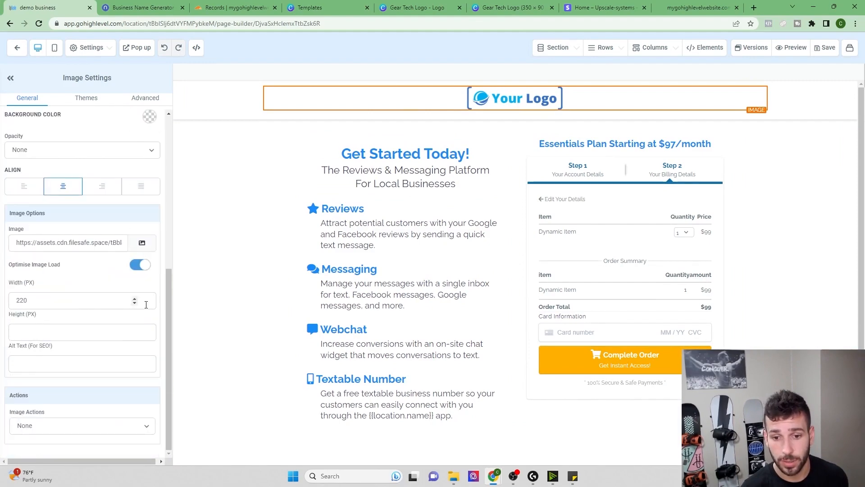
left_click(142, 244)
left_click(77, 184)
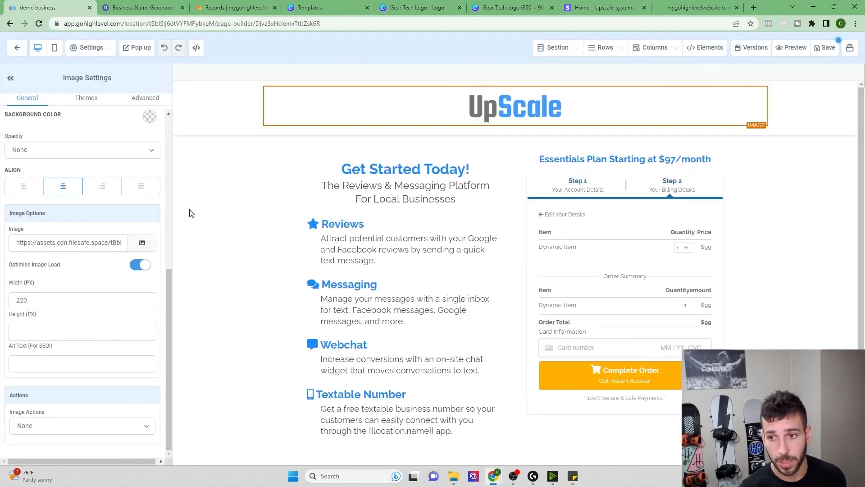
- Replace the Essentials Plan checkout page's footer logo with COPY UPSCALE FB SCREEN.png and save the page without adding SEO meta data
scroll(509, 185, "down", 2)
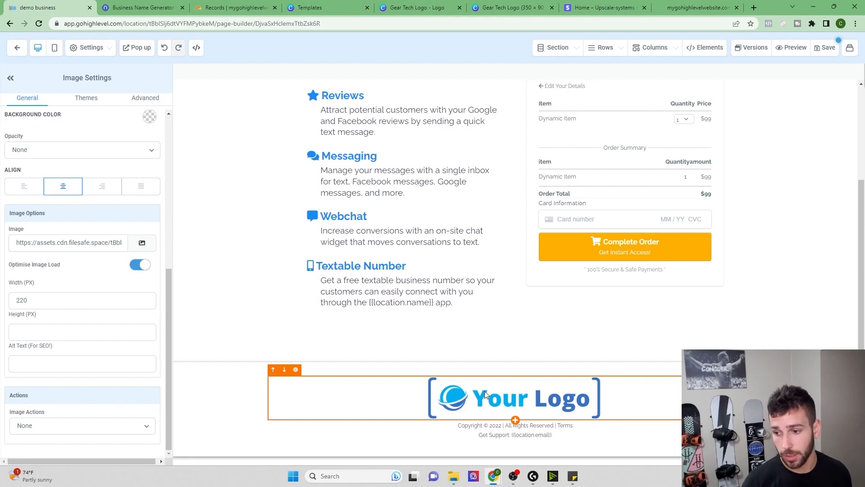
left_click(142, 243)
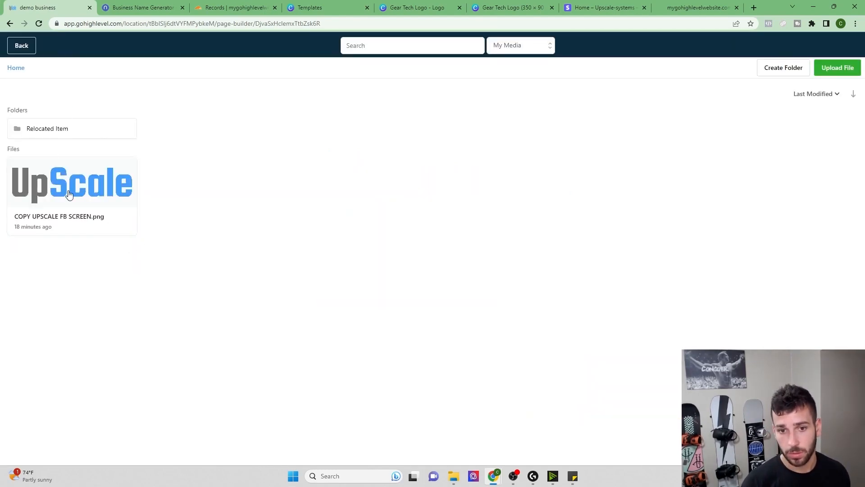
left_click(55, 182)
scroll(796, 192, "up", 3)
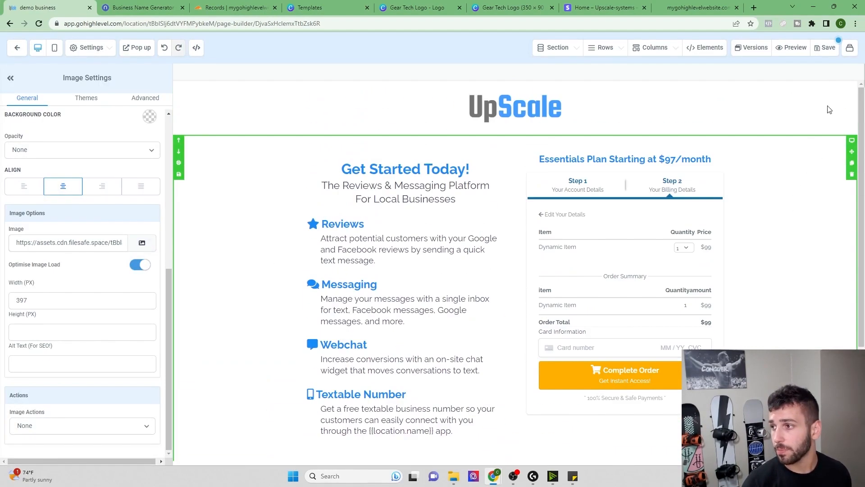
left_click(824, 48)
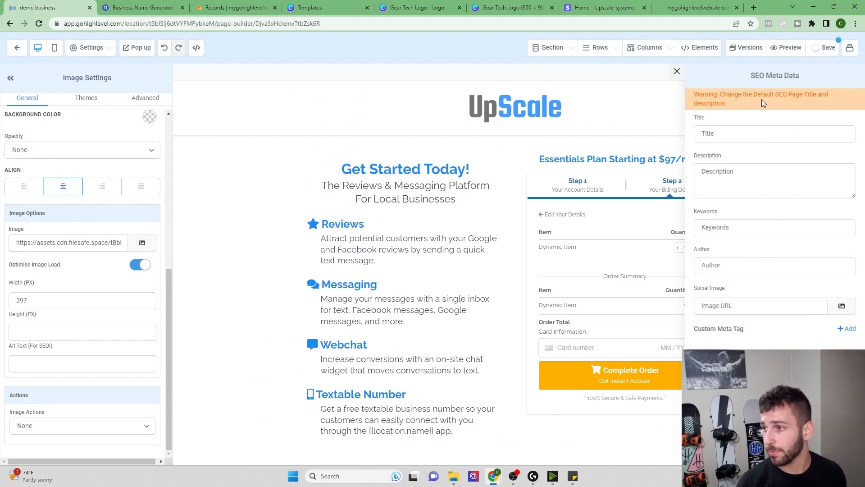
left_click(677, 71)
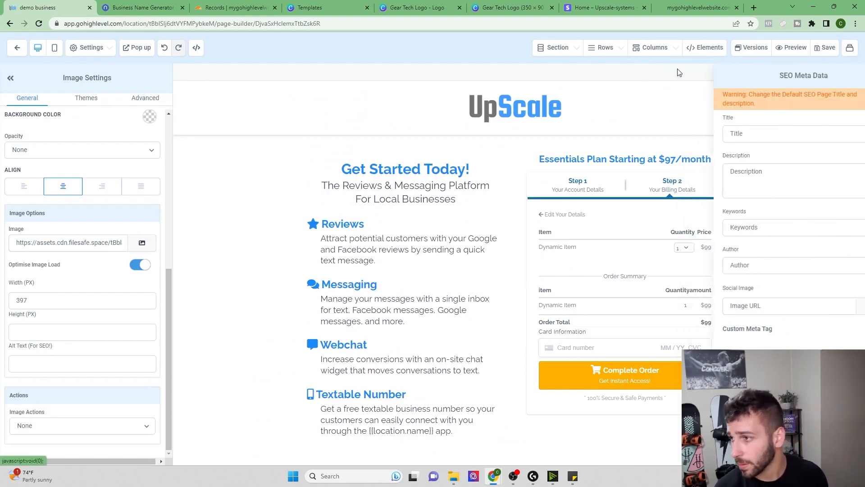
- Leave the Essentials Plan page and open the Professional Plan funnel's Checkout page in the page editor
left_click(17, 47)
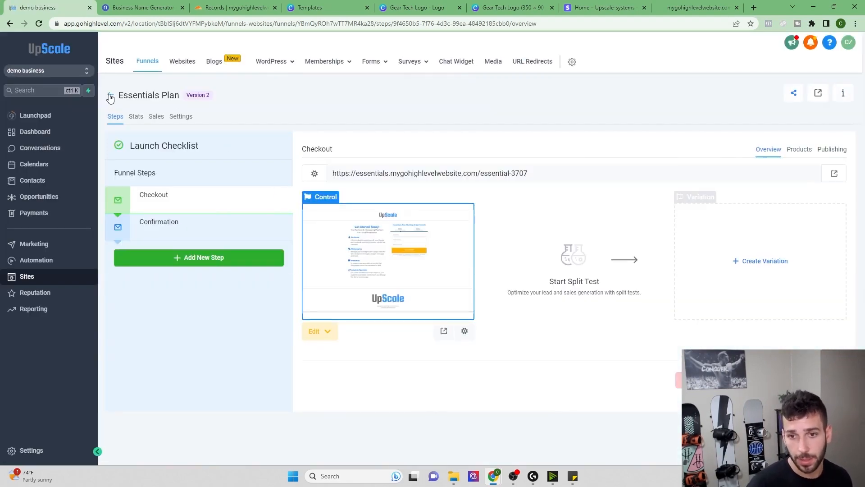
left_click(110, 95)
left_click(226, 223)
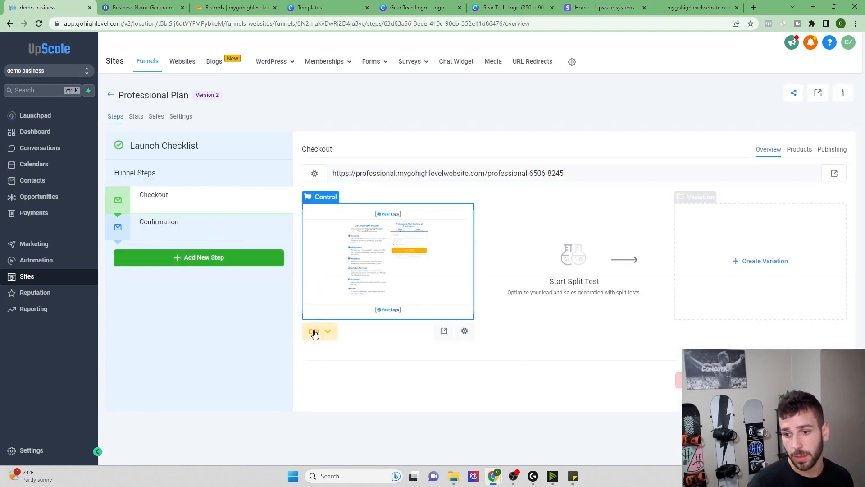
left_click(315, 331)
left_click(334, 353)
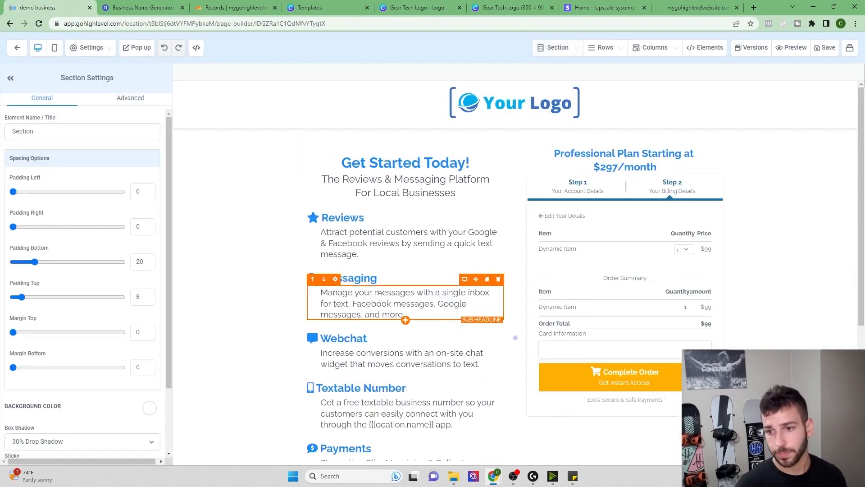
- Replace the placeholder logo in the Professional Plan checkout page's header with COPY UPSCALE FB SCREEN.png from the media library
left_click(540, 105)
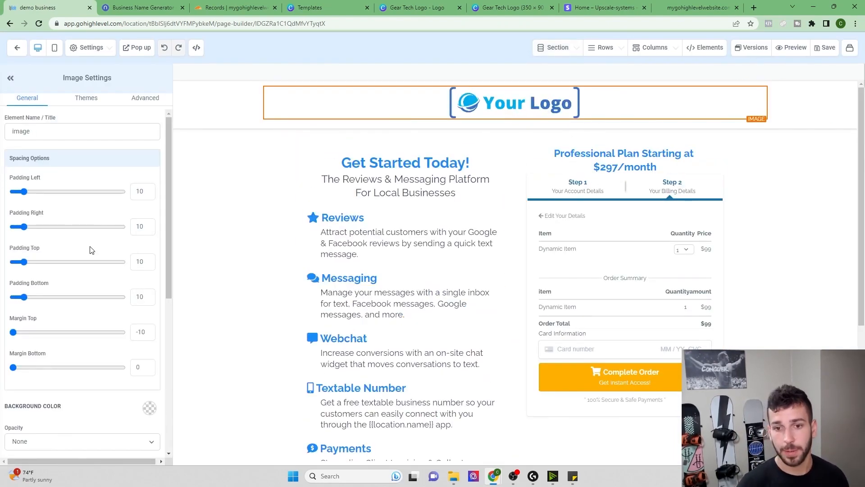
scroll(113, 270, "down", 6)
left_click(142, 247)
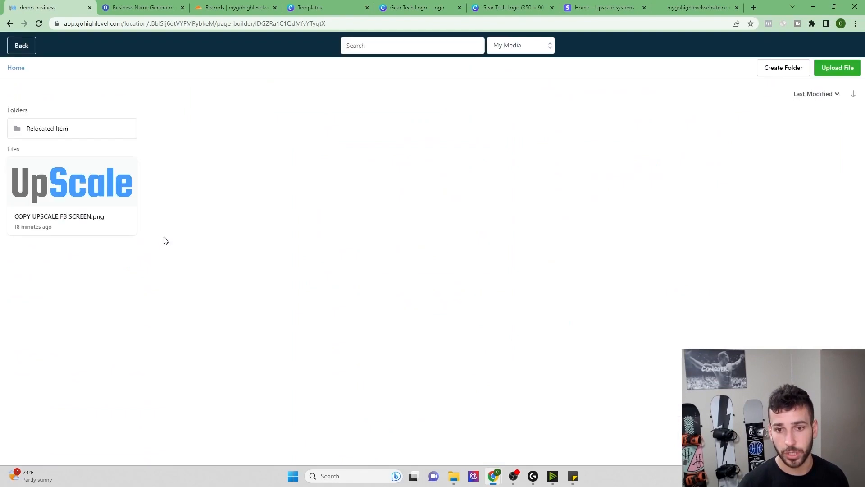
left_click(100, 195)
- Replace the Professional Plan checkout page's footer logo with COPY UPSCALE FB SCREEN.png and save the page without adding SEO meta data
scroll(357, 230, "down", 3)
scroll(358, 231, "down", 1)
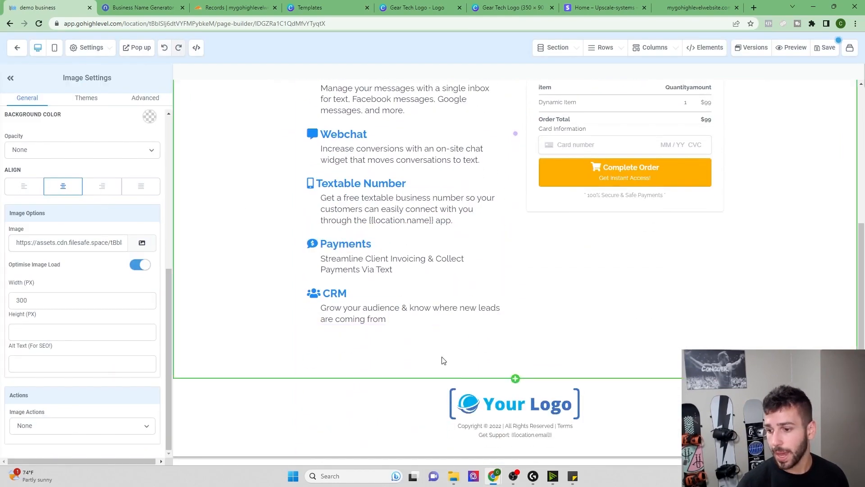
left_click(503, 409)
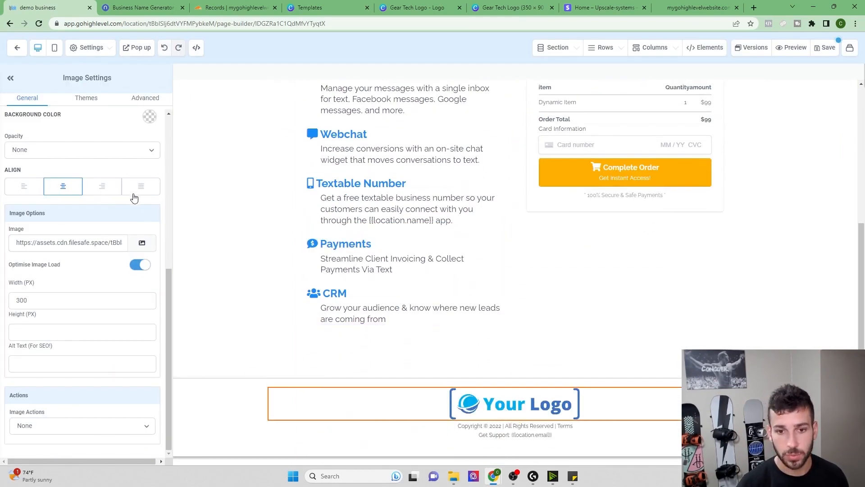
left_click(142, 242)
left_click(80, 190)
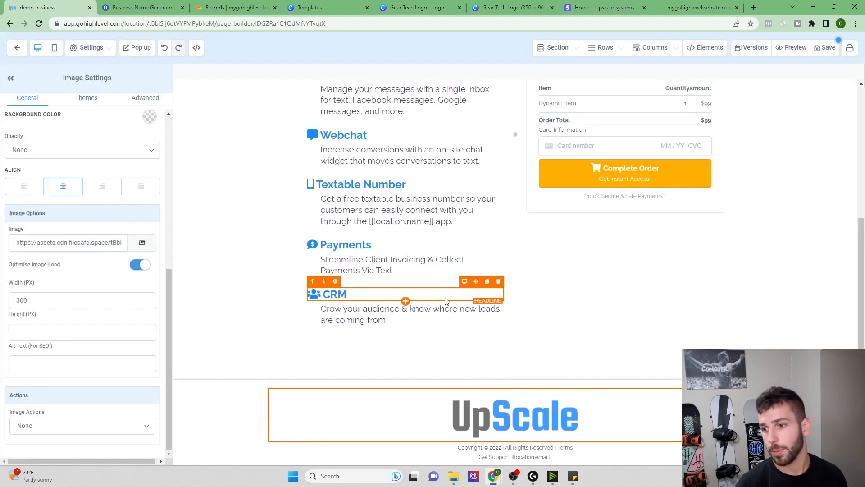
scroll(405, 293, "up", 5)
left_click(825, 49)
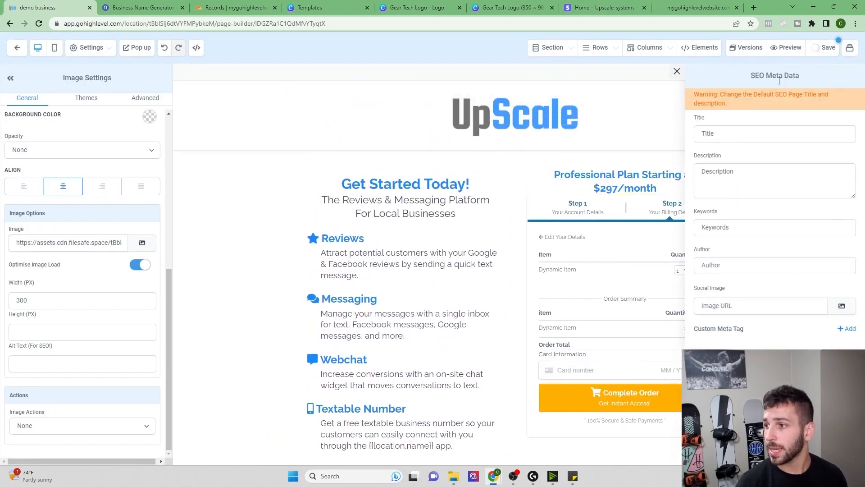
left_click(677, 71)
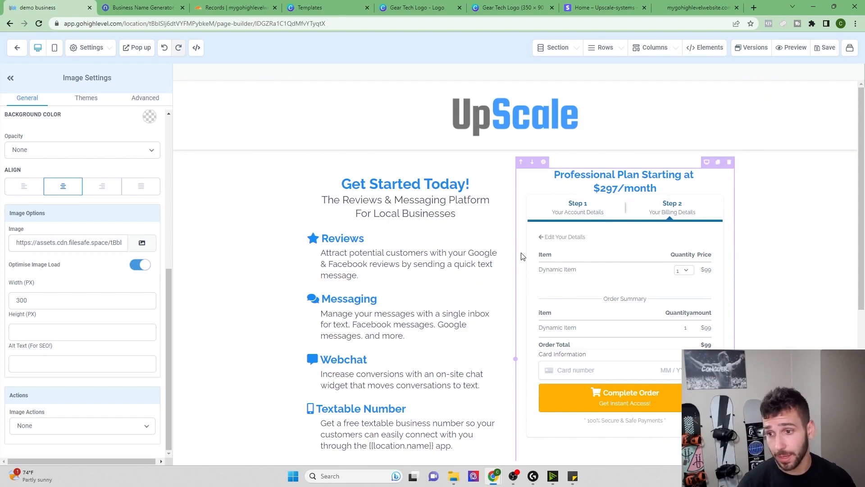
- Preview the Professional Plan checkout page, enter the customer's full name, e-mail and phone number, and continue to the billing details
left_click(794, 48)
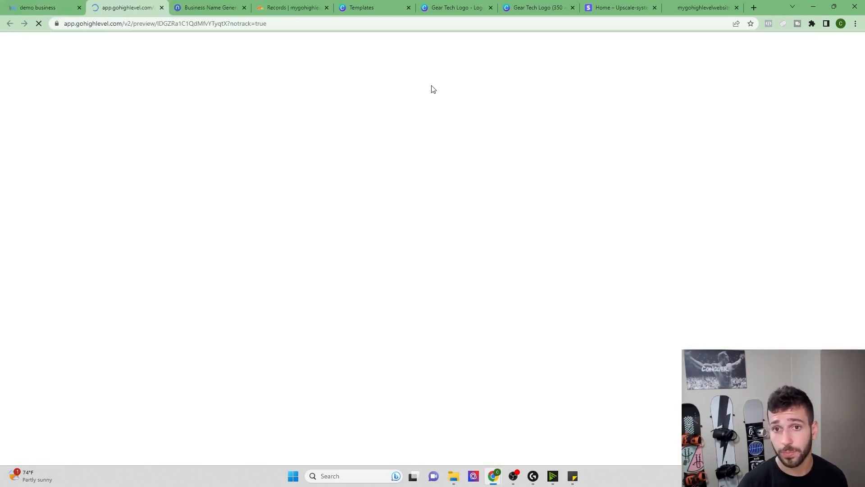
left_click(460, 185)
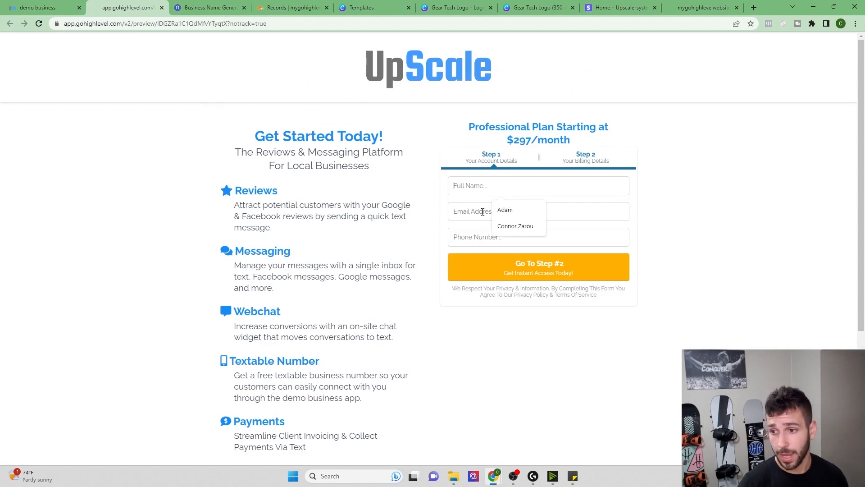
left_click(517, 227)
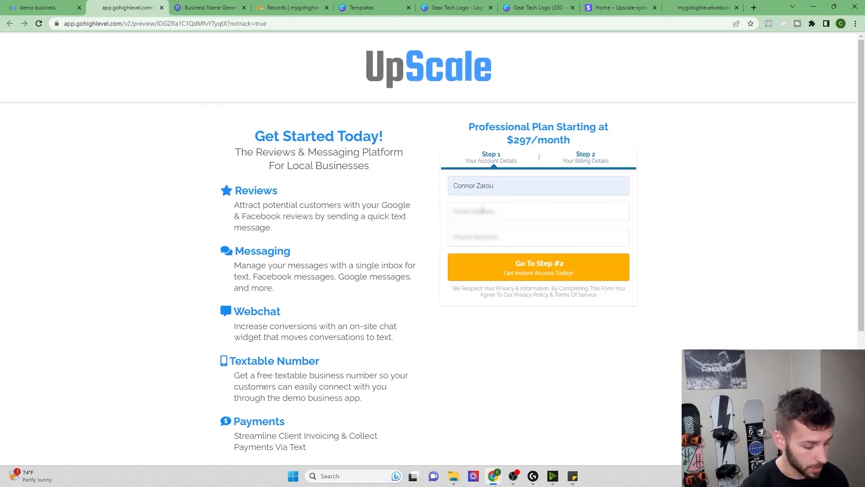
type("co")
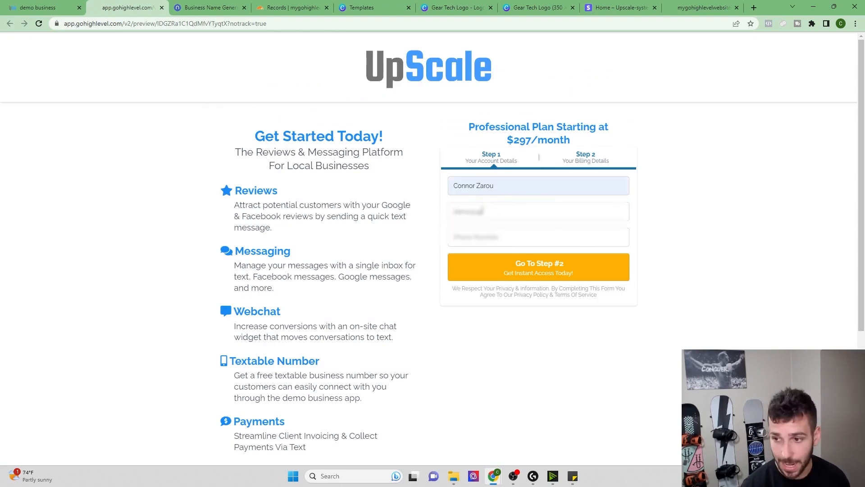
type("gm")
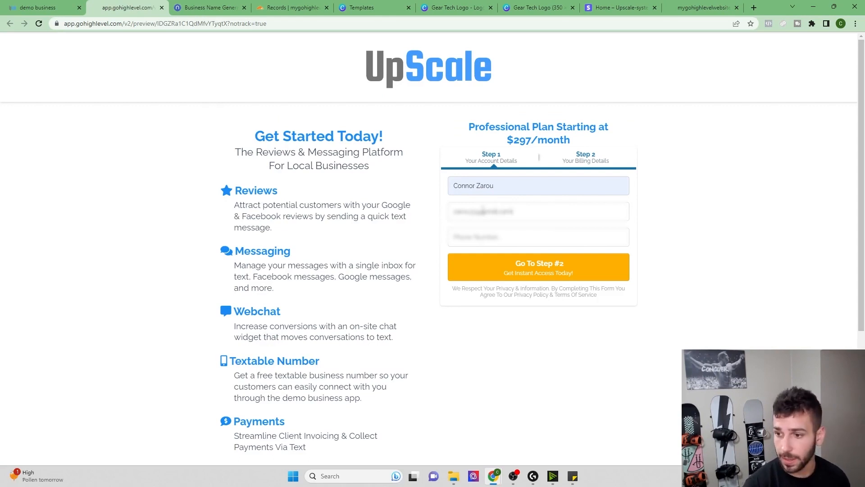
left_click(477, 244)
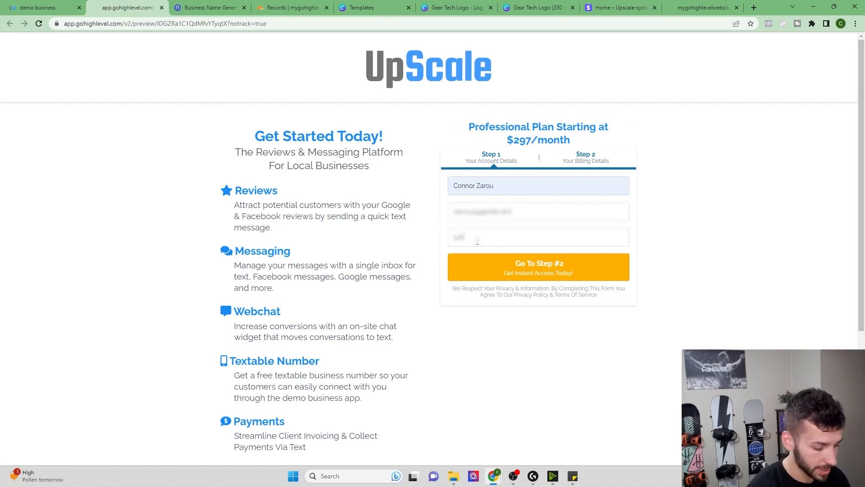
left_click(569, 266)
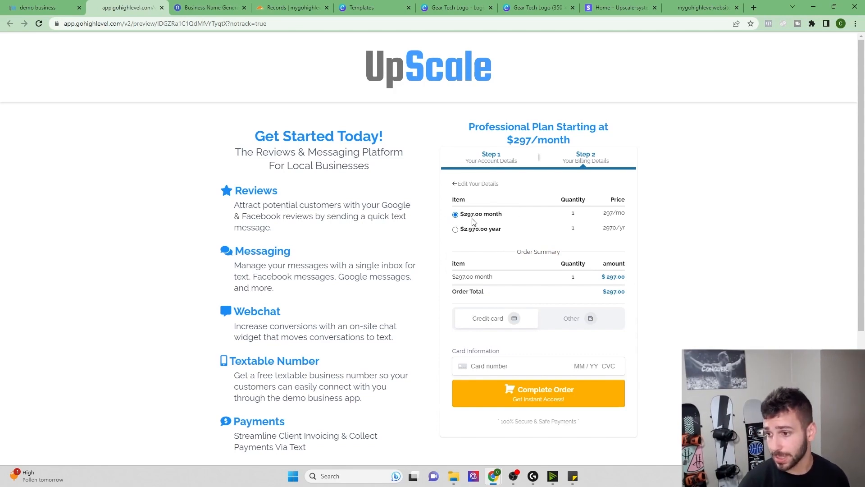
- Examine the monthly and yearly price options, order summary and card payment section in the checkout preview
left_click_drag(469, 214, 534, 264)
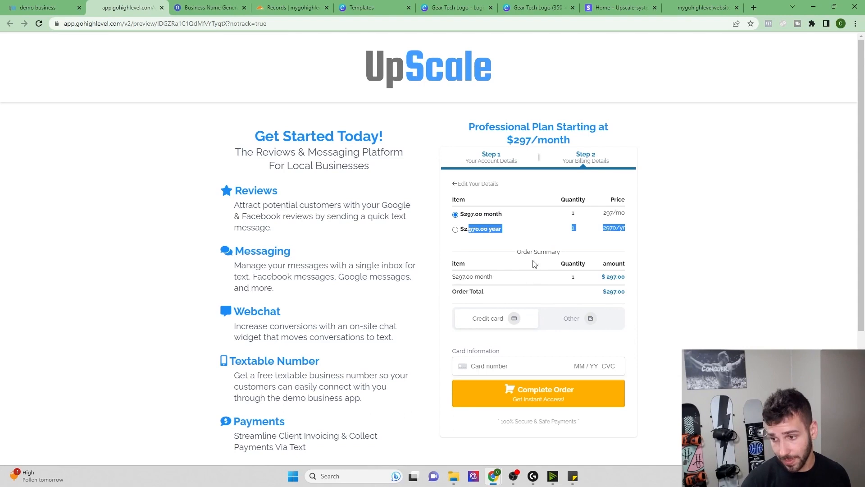
left_click(508, 256)
left_click(501, 365)
left_click(499, 347)
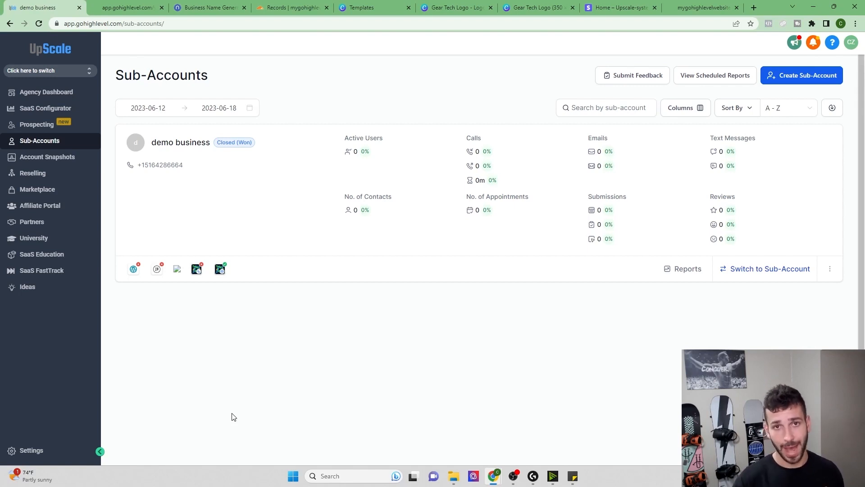
- Open the agency-level Phone Integration settings and review the LeadConnector and Twilio options
left_click(43, 71)
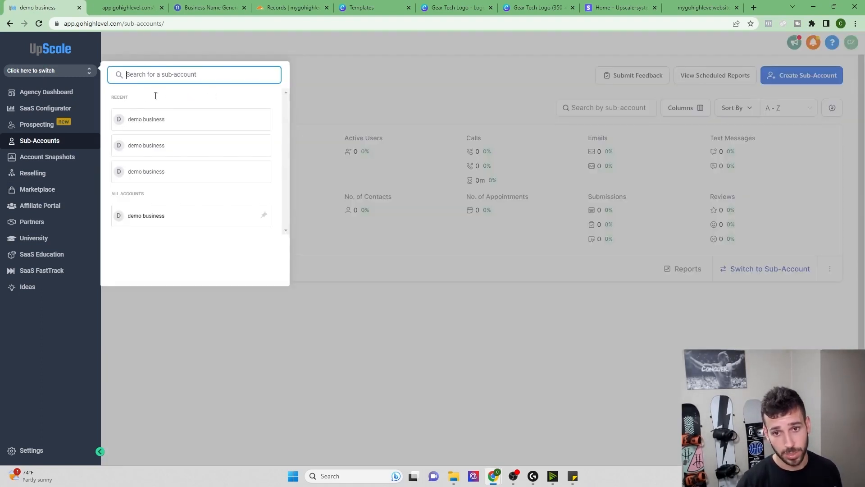
left_click(75, 71)
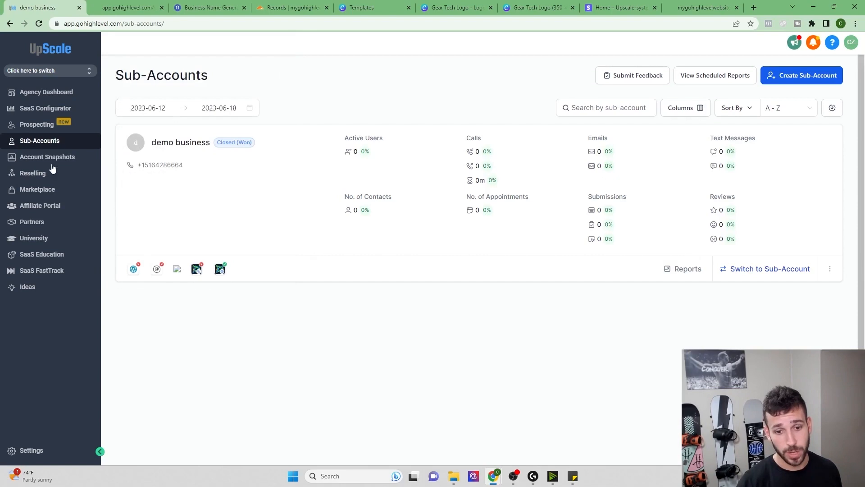
left_click(54, 452)
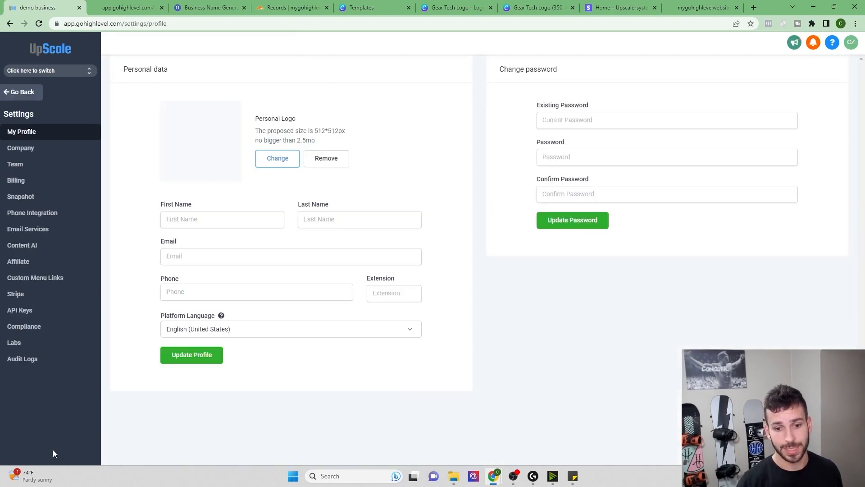
left_click(50, 219)
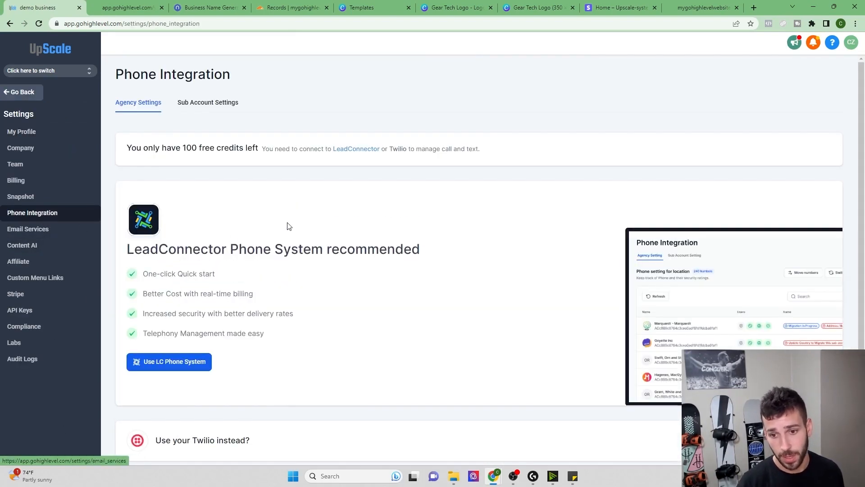
scroll(293, 225, "down", 1)
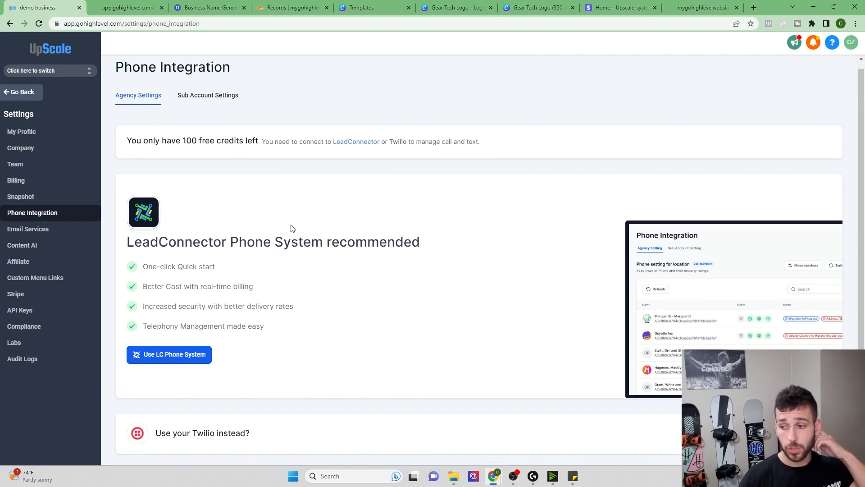
left_click_drag(189, 433, 315, 446)
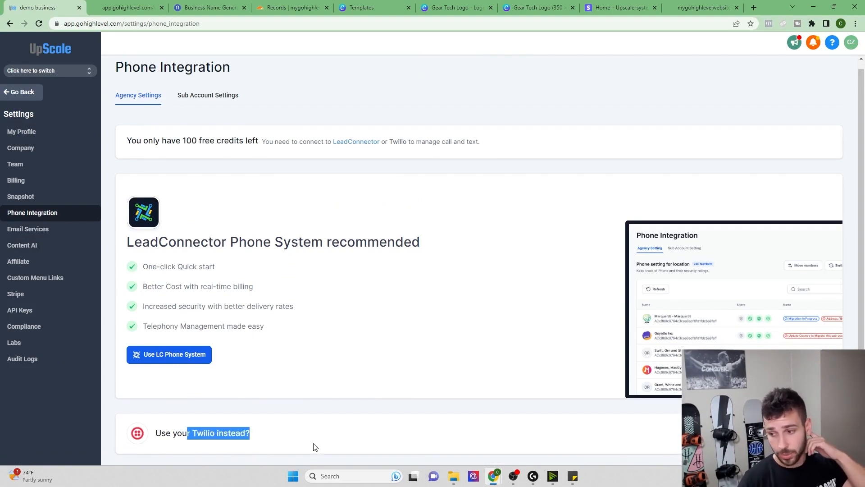
left_click(497, 328)
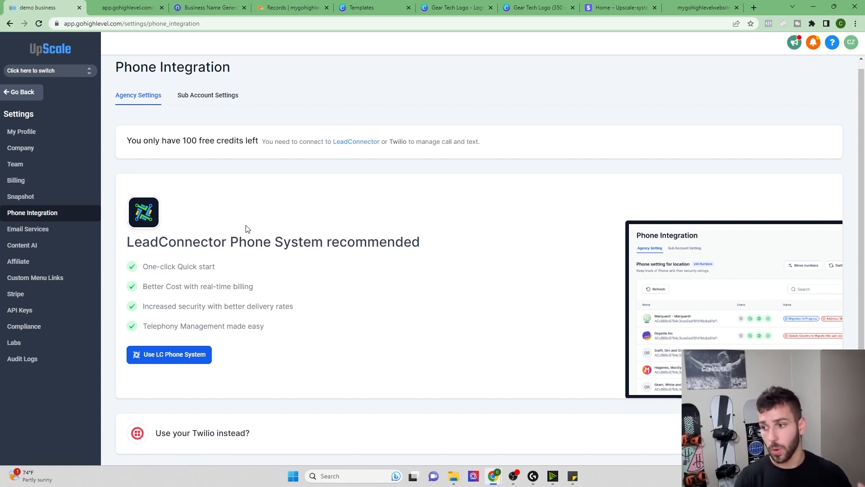
- Make LeadConnector the agency's default phone system with the authorisation acknowledged, and create the demo business sub-account's link to it
left_click(173, 354)
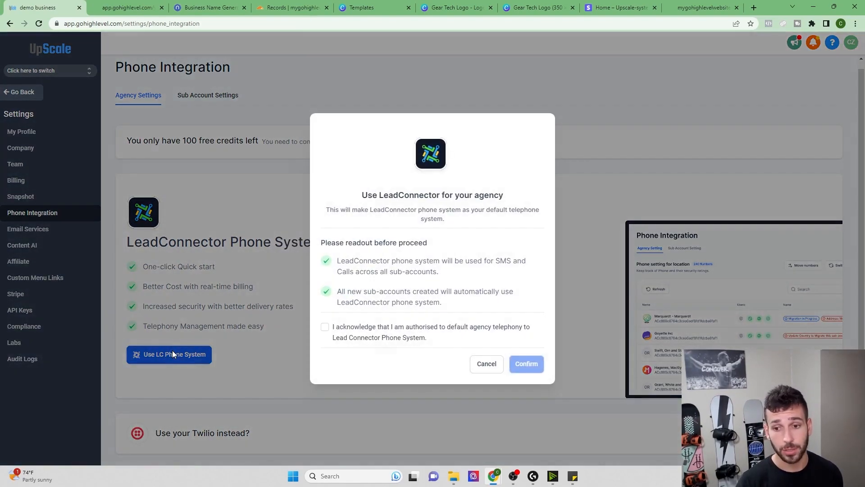
left_click(325, 327)
left_click(533, 366)
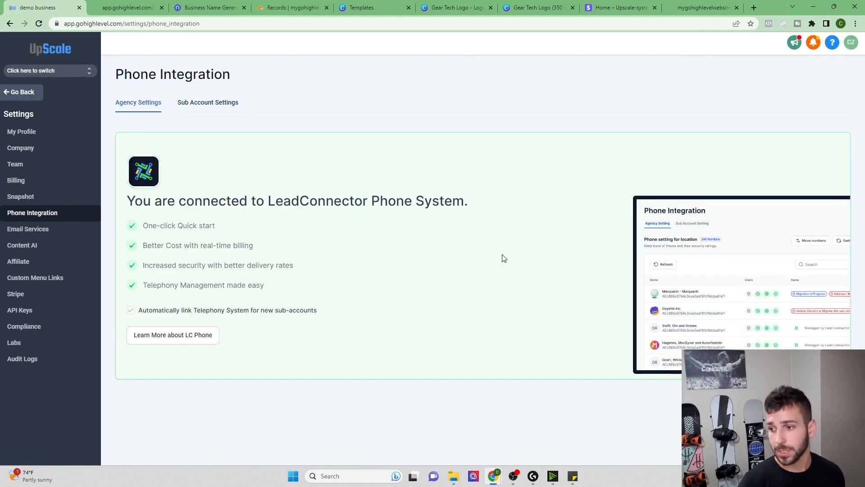
left_click(203, 105)
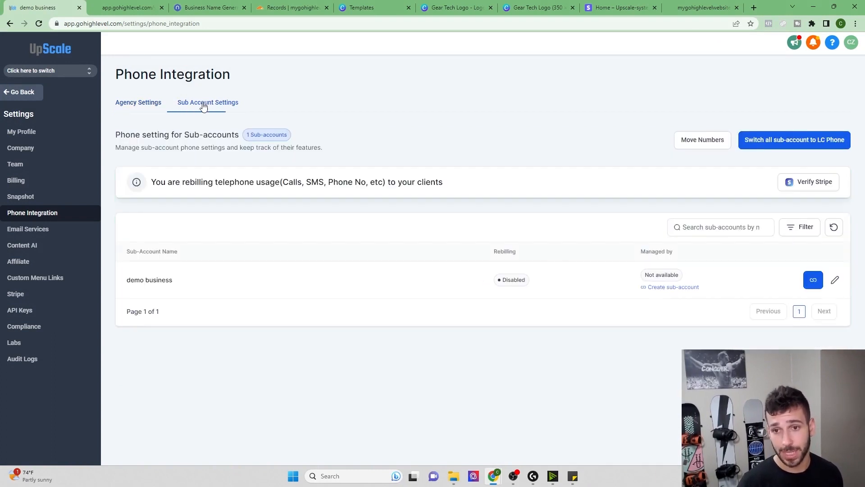
left_click(812, 281)
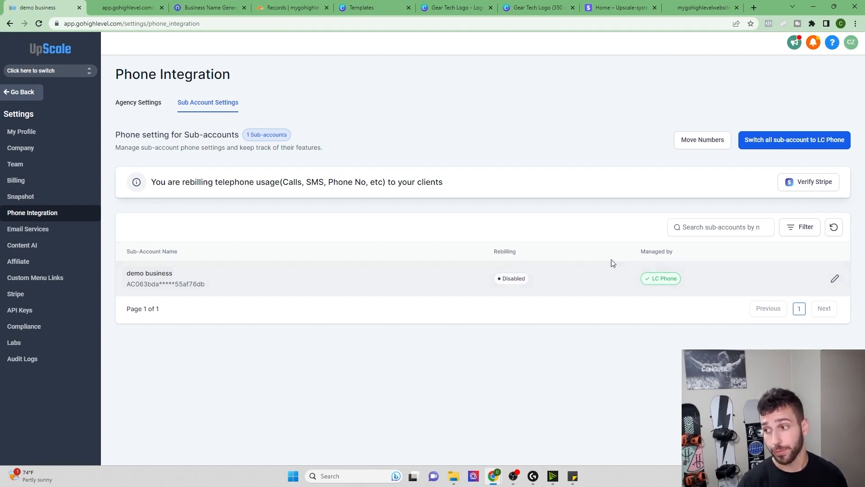
- Switch to the demo business sub-account, open its Phone Numbers settings and check the default SMS provider
left_click(70, 75)
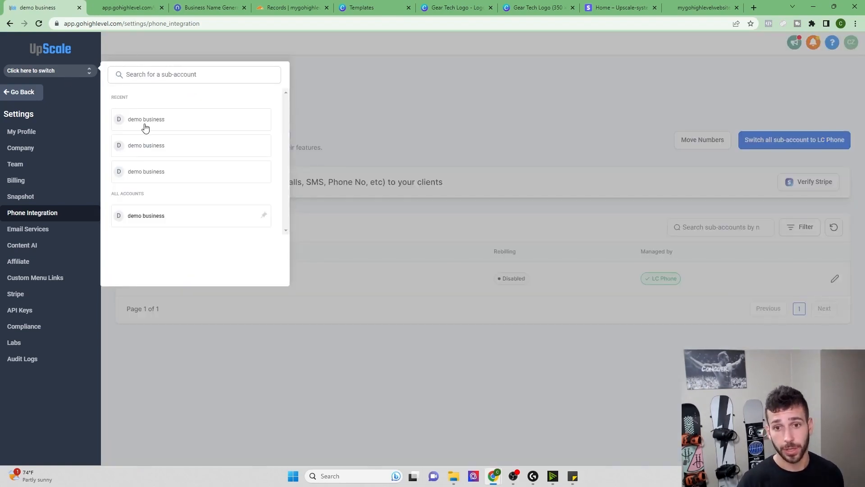
left_click(162, 216)
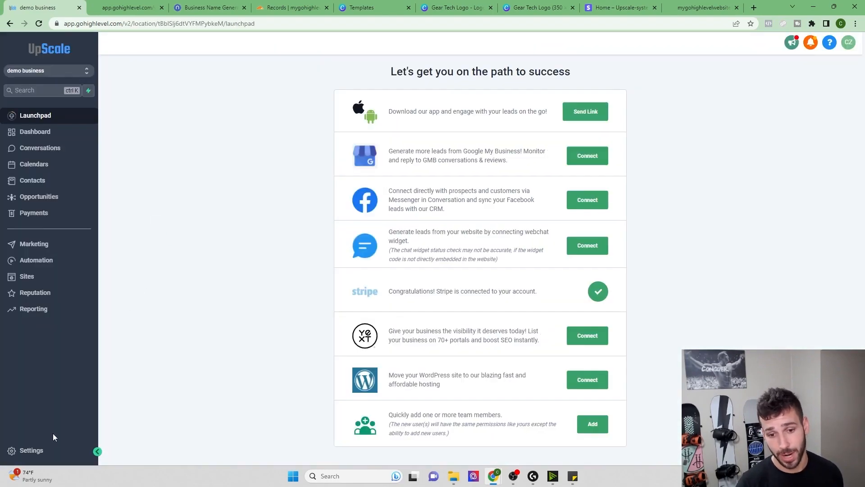
left_click(57, 450)
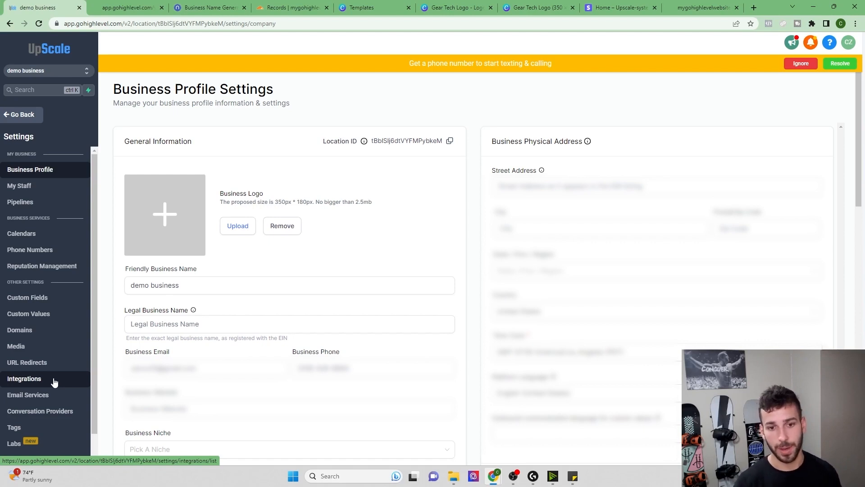
left_click(40, 252)
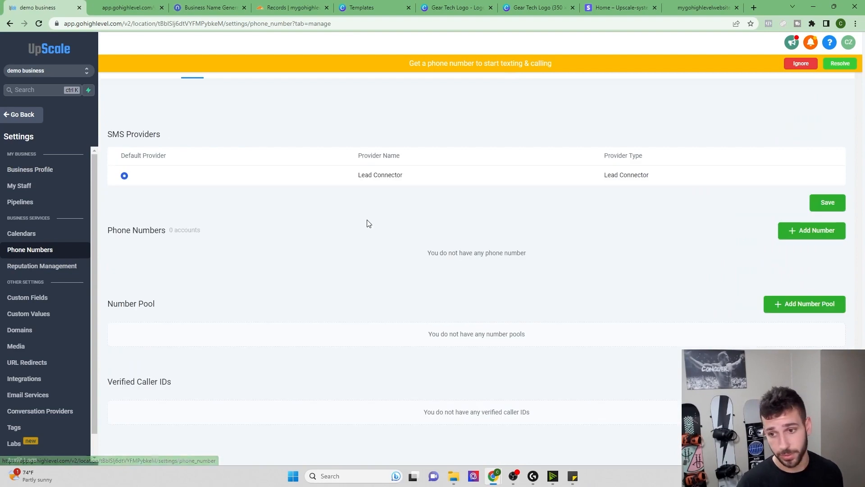
left_click_drag(607, 175, 638, 179)
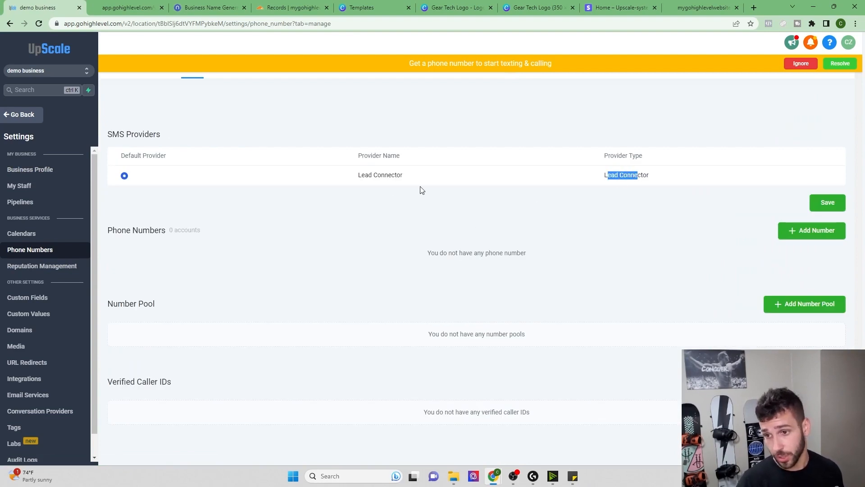
left_click_drag(365, 175, 396, 176)
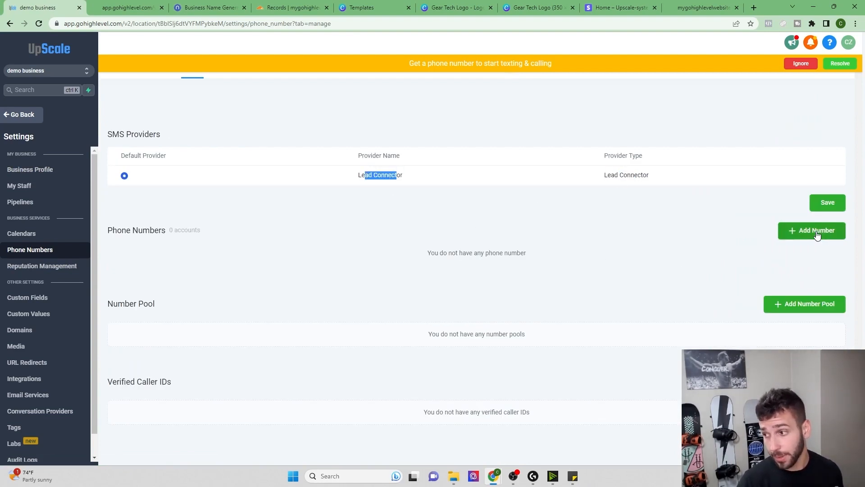
- Add the first available United States phone number with area code 516 to the demo business sub-account
left_click(832, 238)
left_click(381, 149)
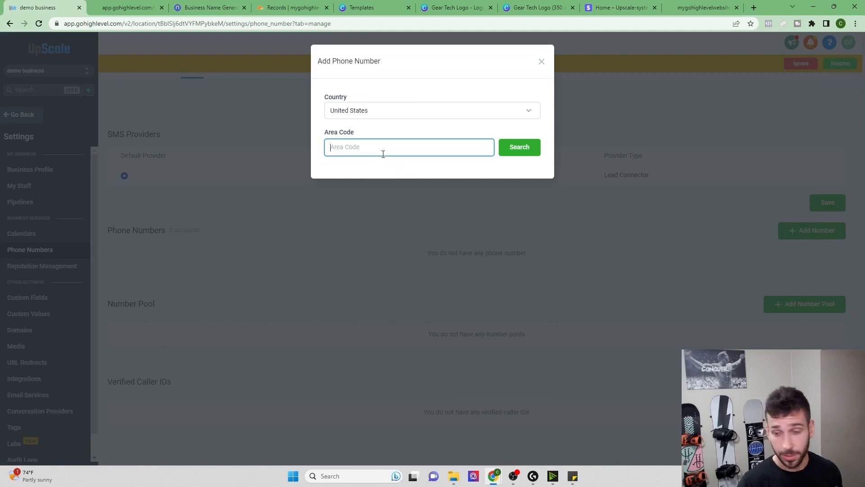
type("516")
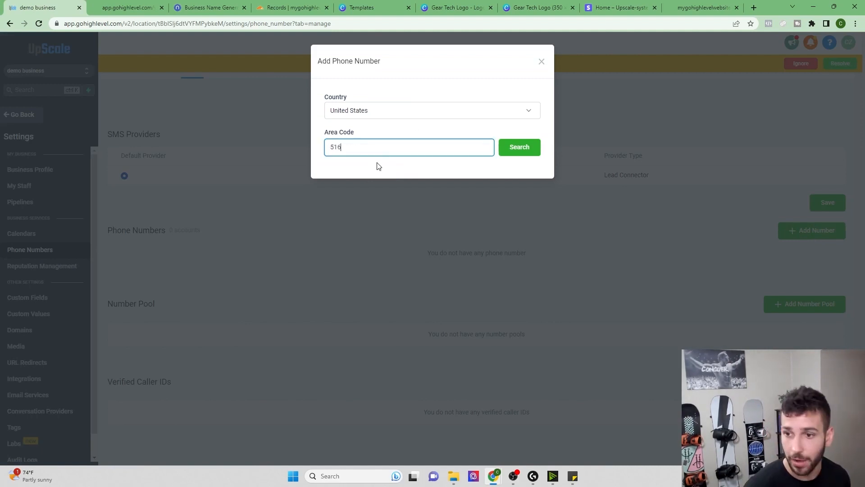
left_click(519, 147)
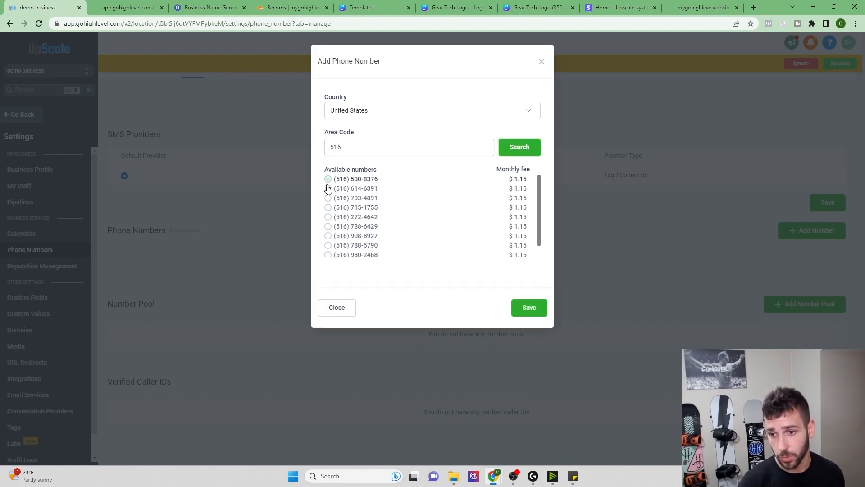
left_click(328, 180)
left_click(526, 308)
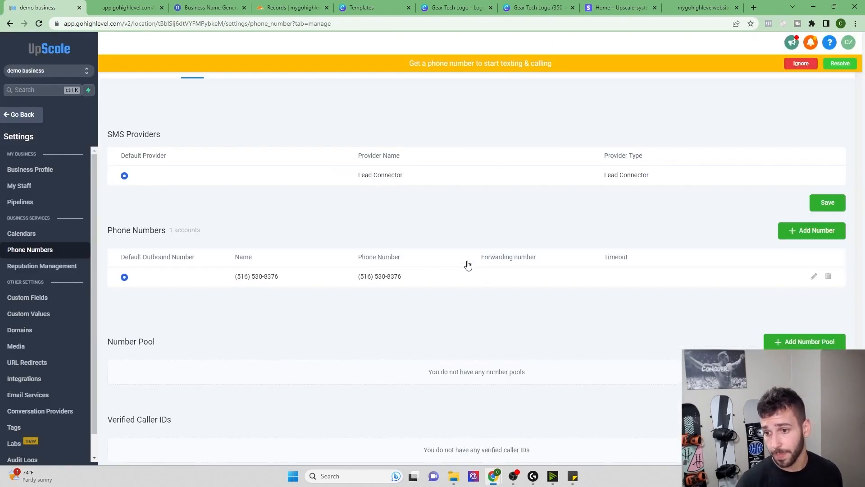
- Edit the newly added phone number, naming it with the owner's first name and forwarding calls to the owner's phone number
left_click(813, 278)
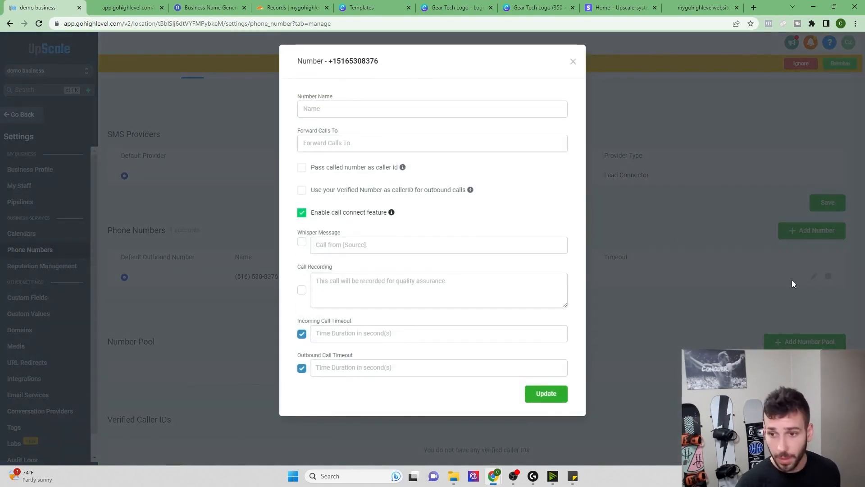
left_click(355, 108)
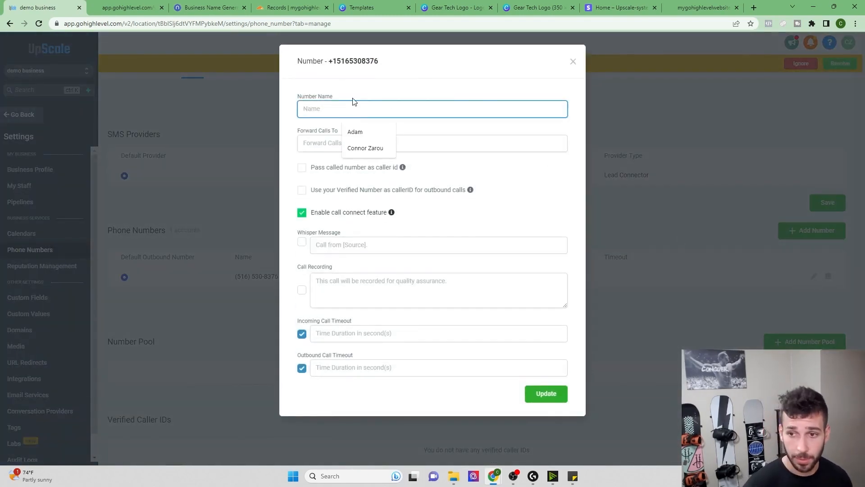
type("Connor")
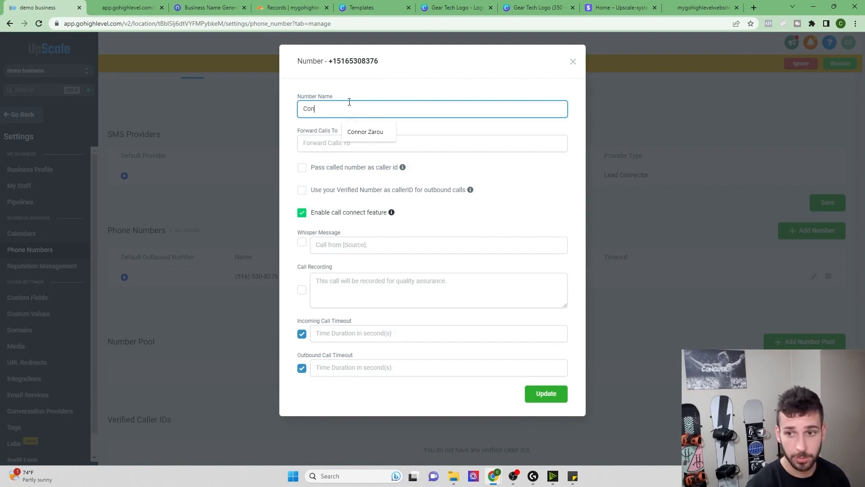
left_click(318, 144)
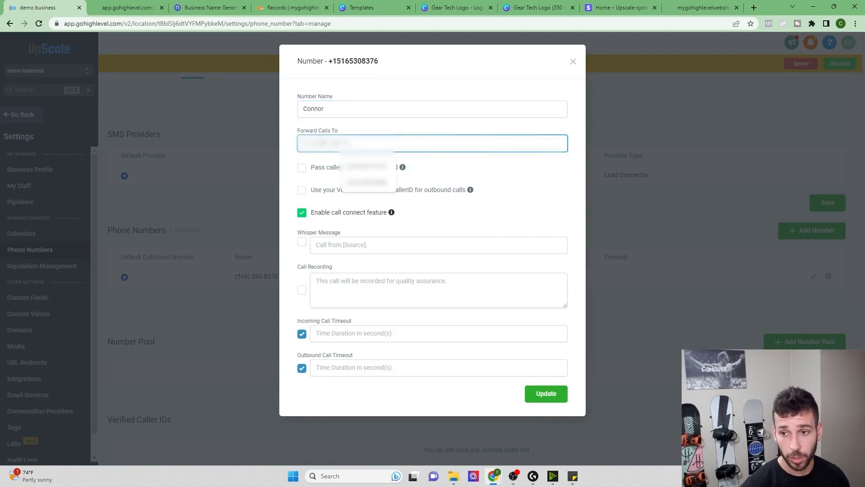
left_click(363, 166)
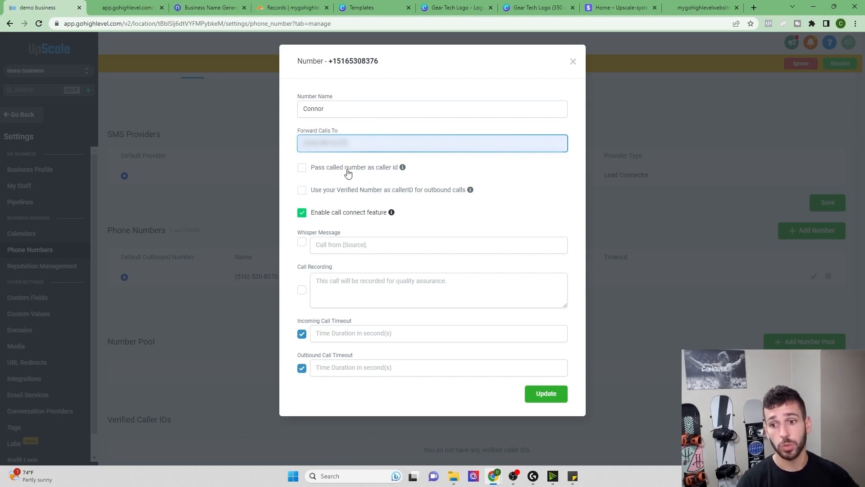
- Disable the call connect feature, set the incoming and outbound call timeouts to 40 seconds each, and update the number
left_click(302, 212)
left_click(333, 332)
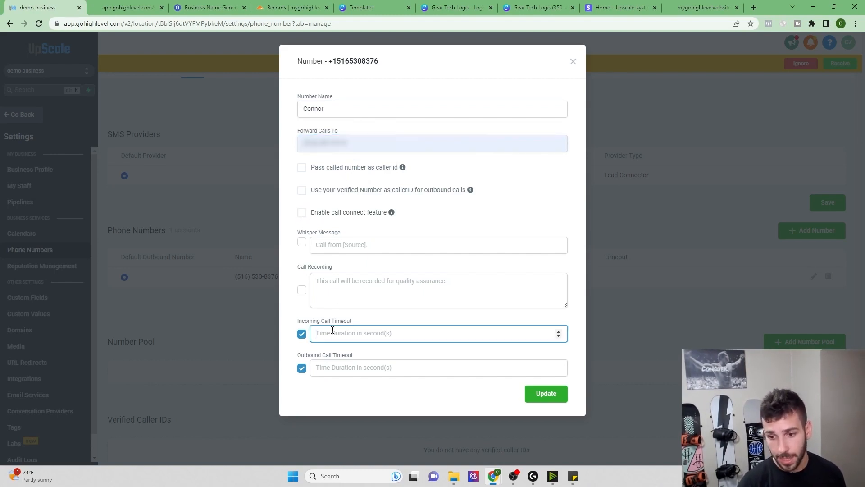
type("60")
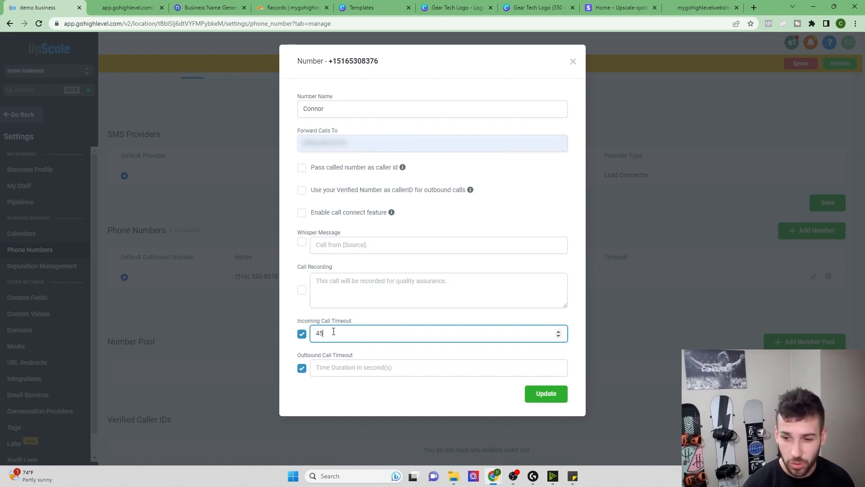
key("BackSpace")
key("BackSpace")
type("40")
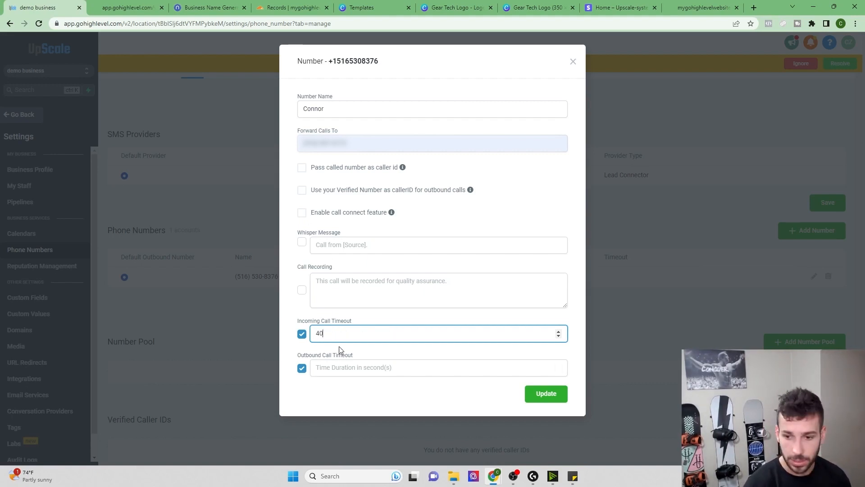
left_click(341, 367)
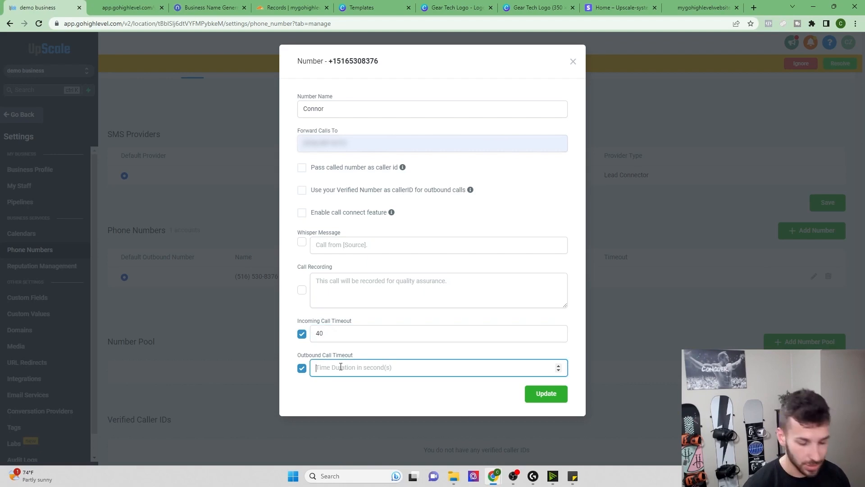
type("40")
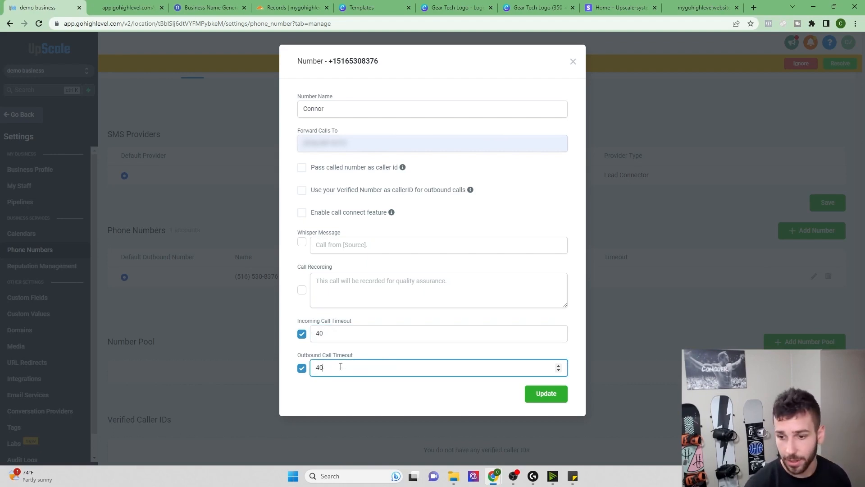
left_click(544, 394)
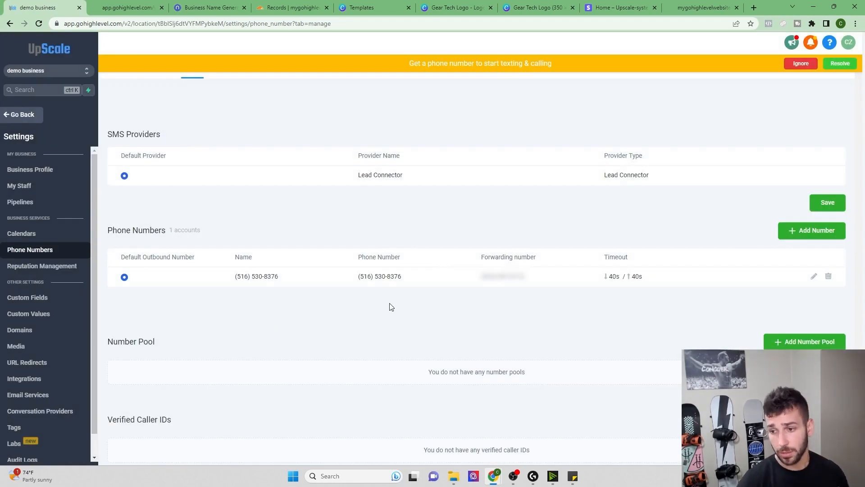